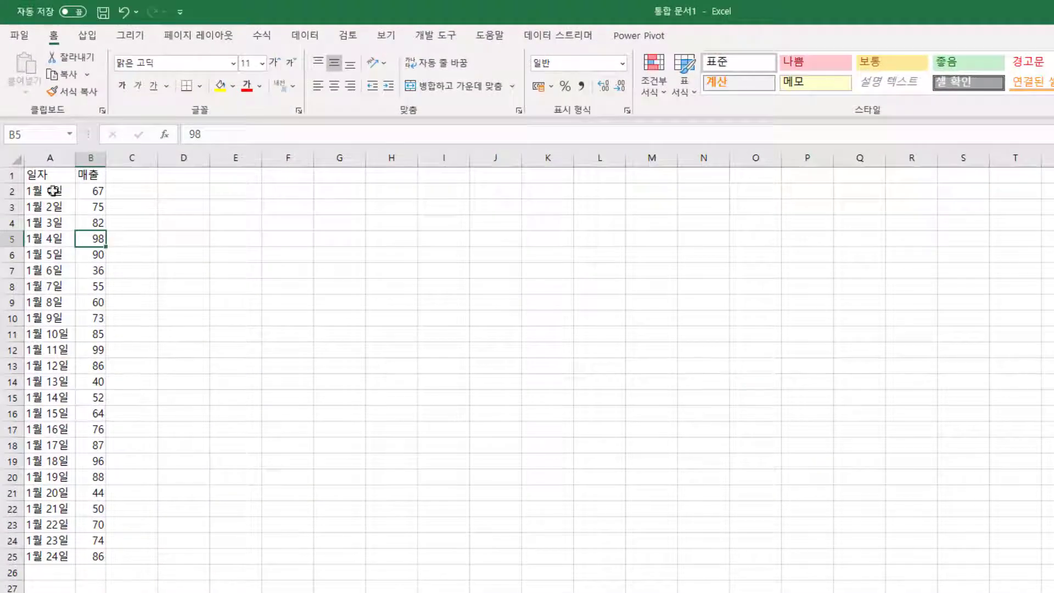
- Select the dates in column A and the 매출 values in B5, B9 and B16
drag(50, 179, 72, 477)
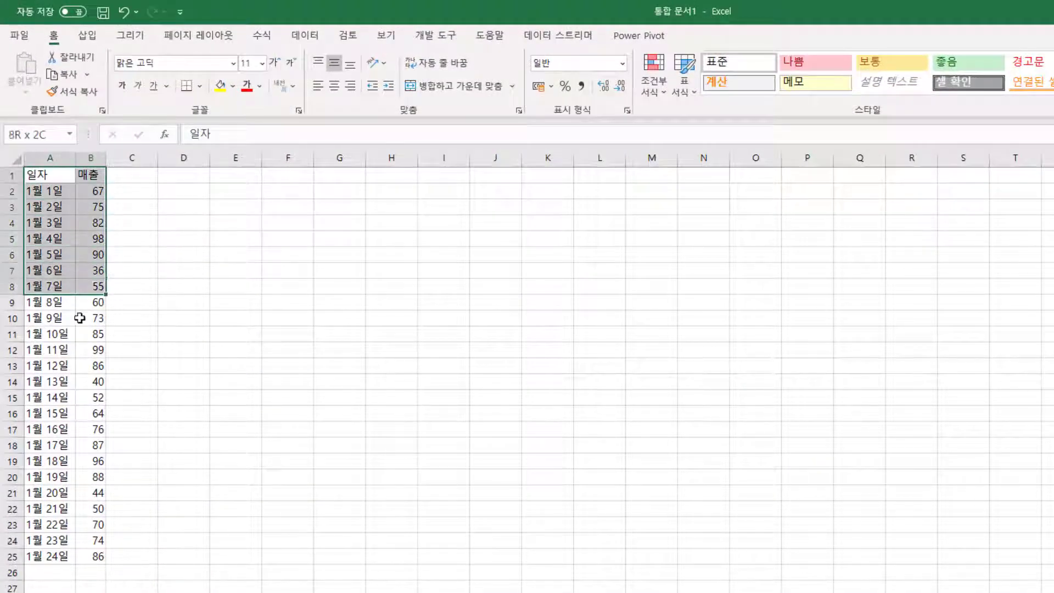
click(49, 238)
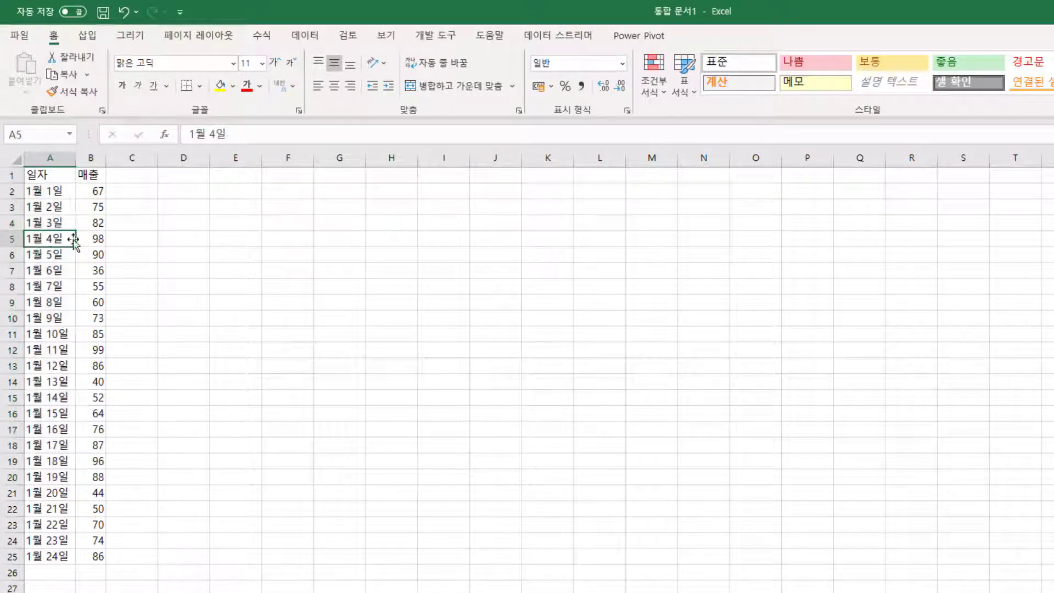
click(88, 239)
click(94, 306)
click(87, 407)
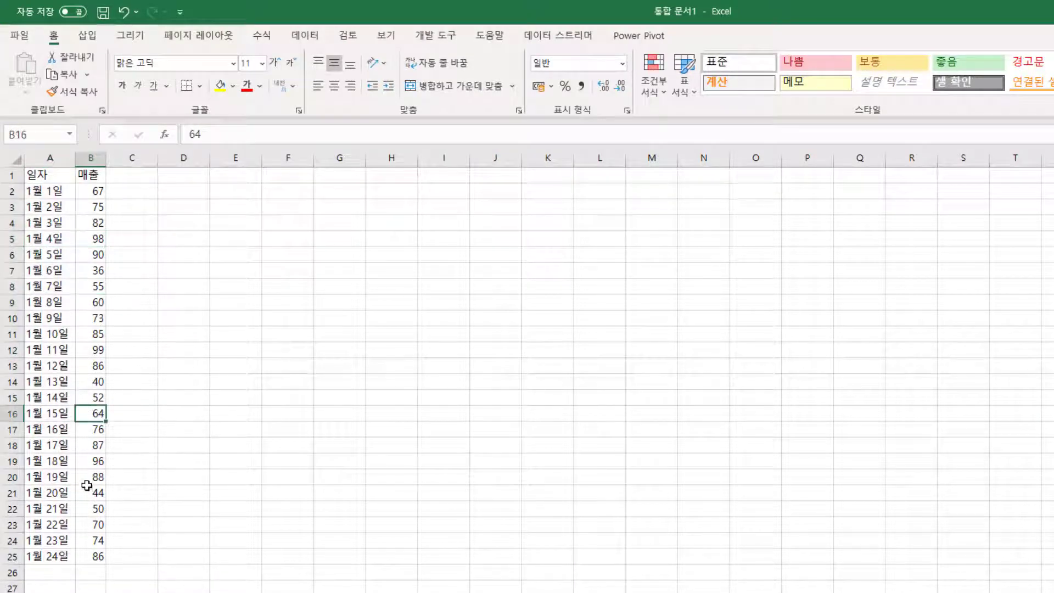
- Select the empty cells A26:A28 and B26:B27 below the table, then cell A23
click(59, 575)
click(55, 586)
key(Down)
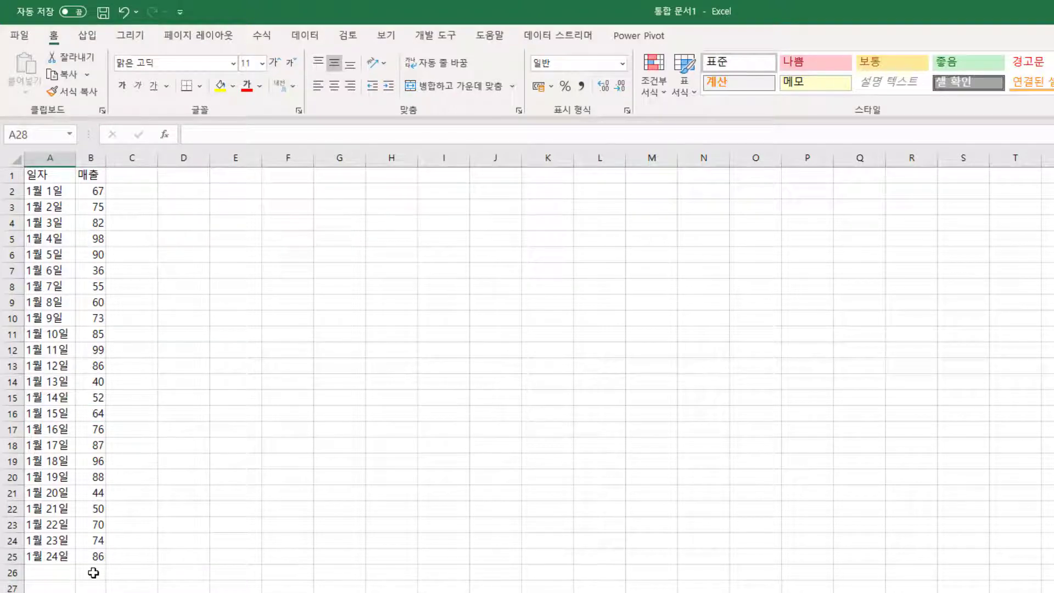
click(93, 574)
drag(93, 573, 90, 590)
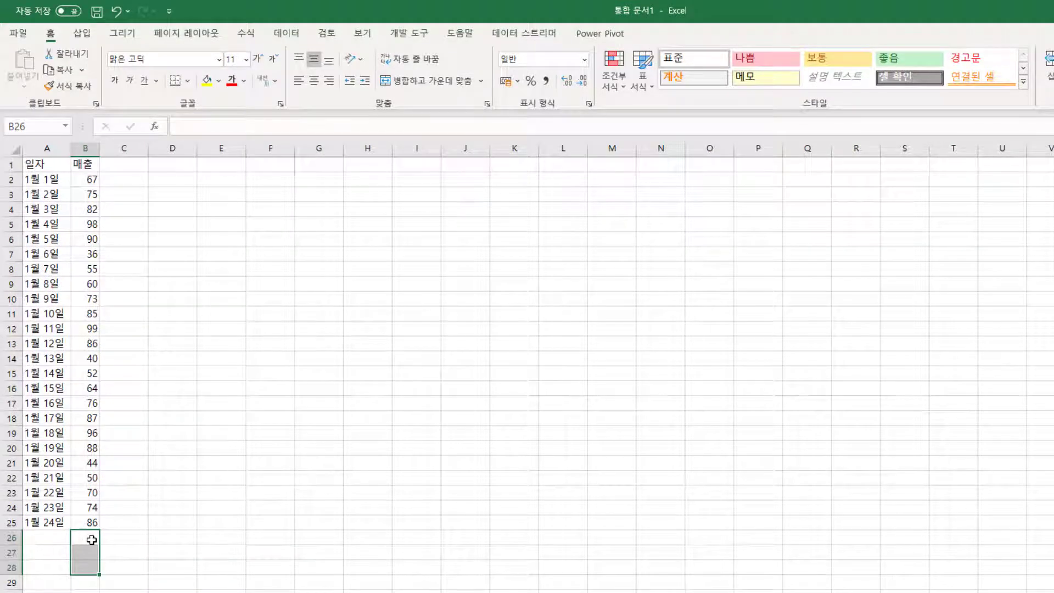
click(60, 486)
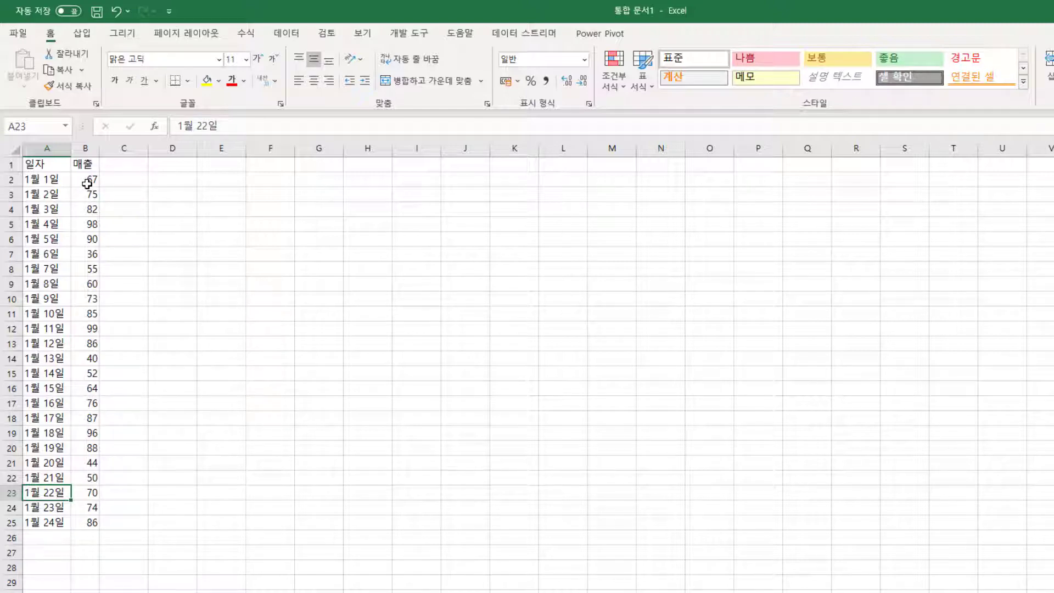
- Extend the 24 매출 values with a trend value in B26, inspect it, then delete it
drag(86, 181, 93, 517)
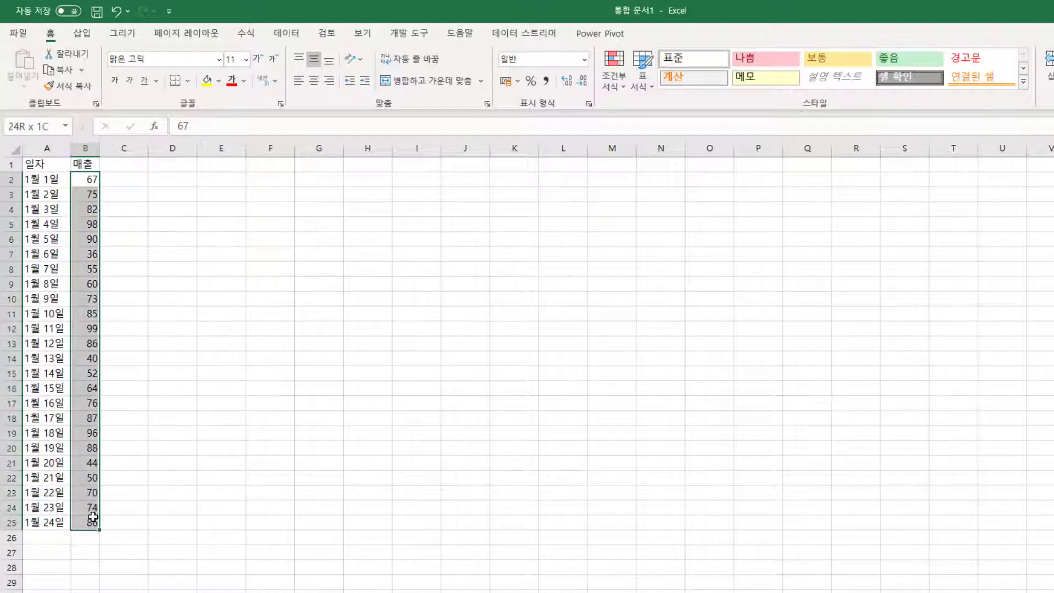
drag(101, 528, 101, 543)
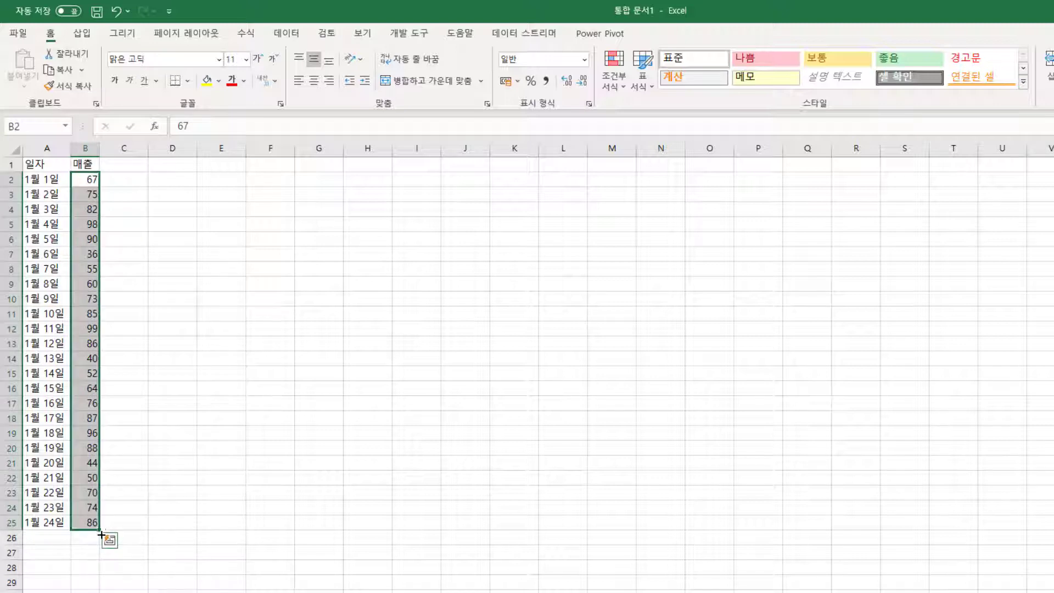
click(85, 538)
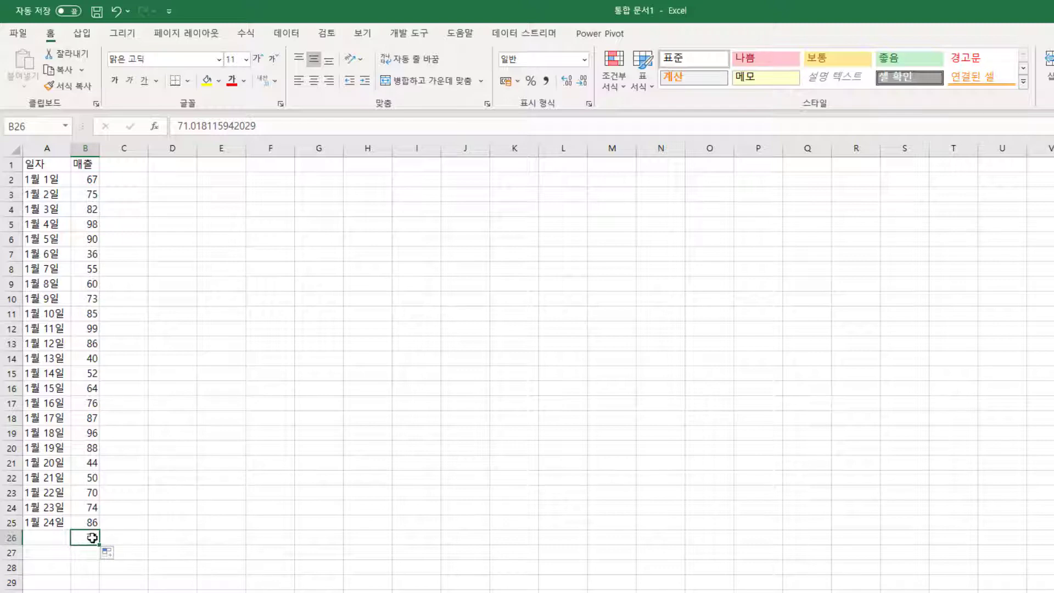
click(84, 556)
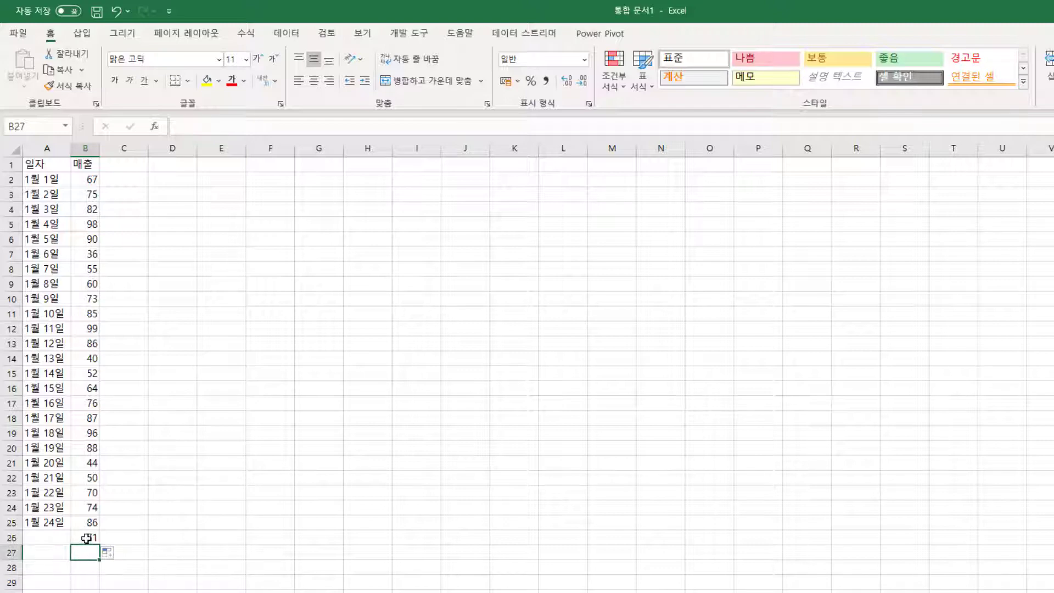
click(86, 538)
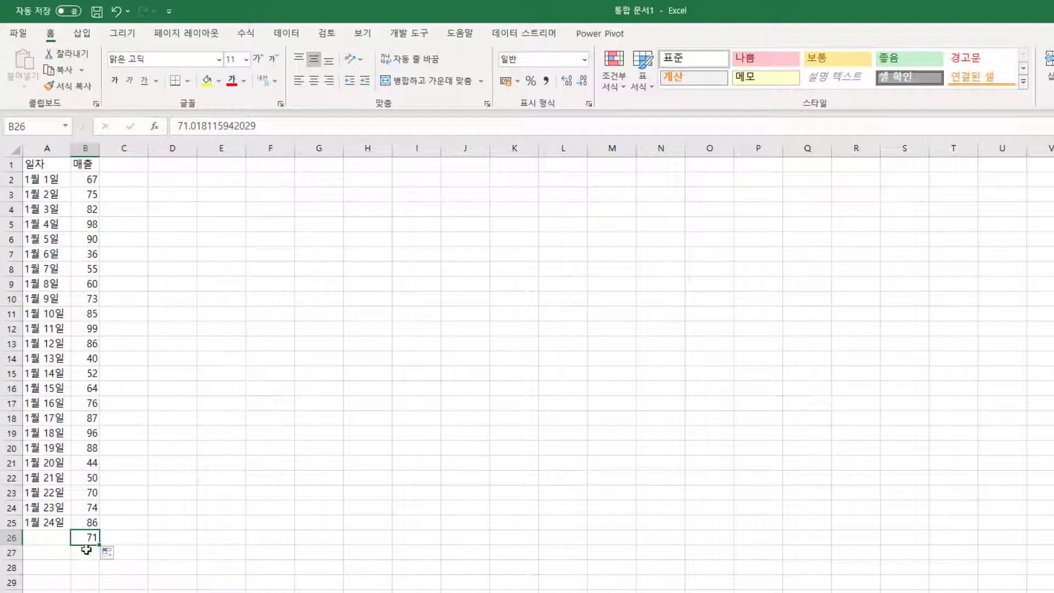
click(87, 554)
click(86, 539)
key(Delete)
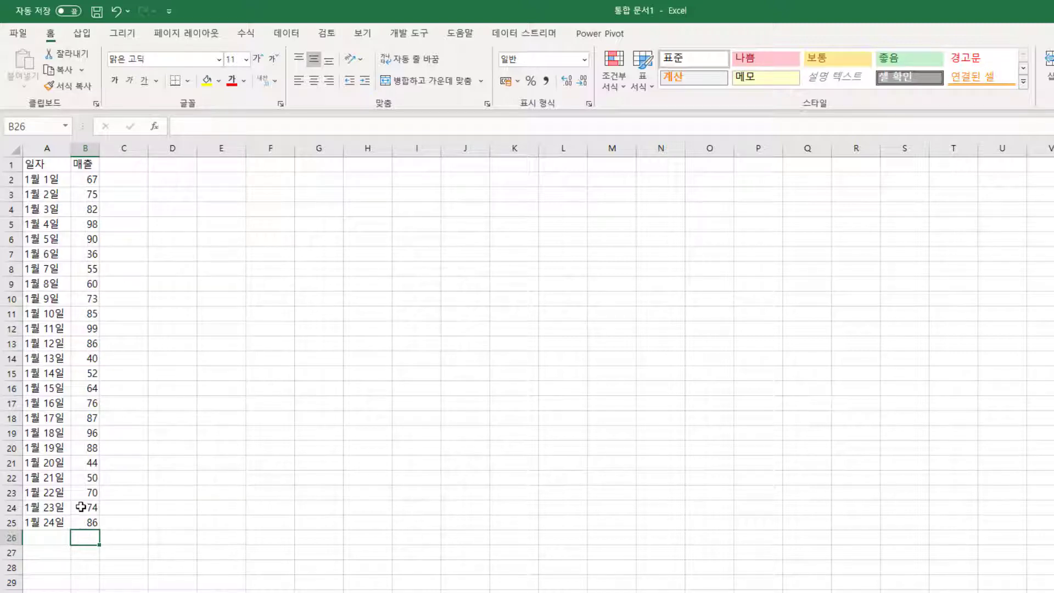
- Select several 매출 values in column B, ending on B20, and switch to the 데이터 ribbon
drag(82, 493, 85, 521)
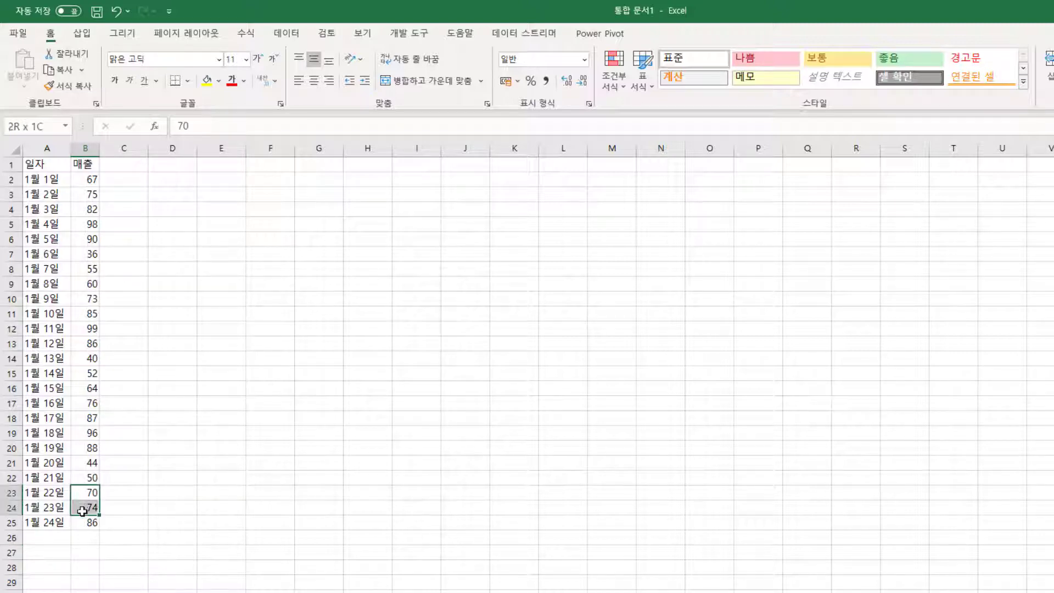
drag(88, 463, 87, 492)
drag(91, 390, 85, 522)
click(89, 447)
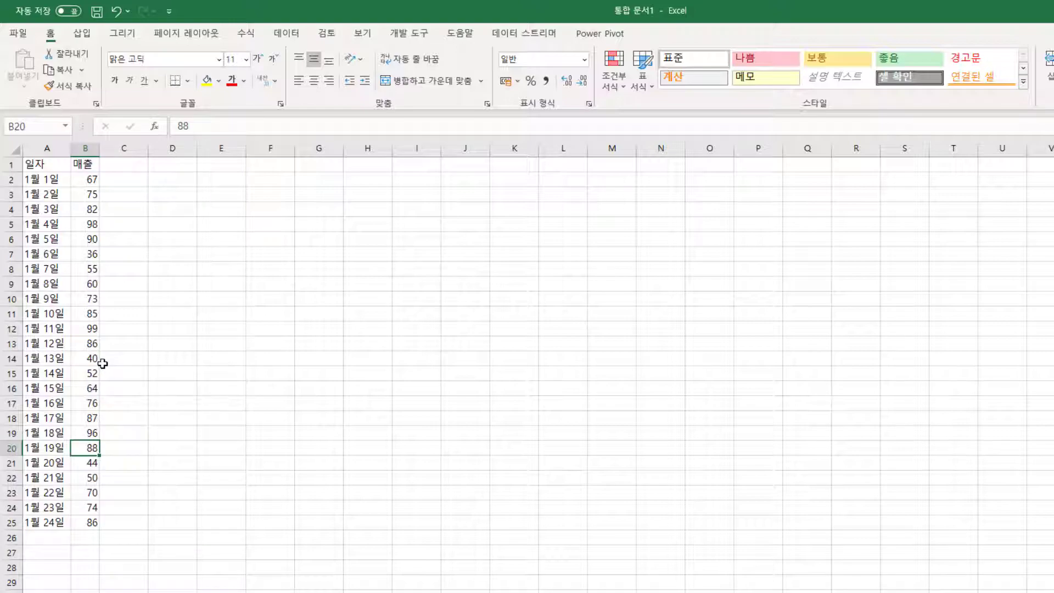
click(282, 34)
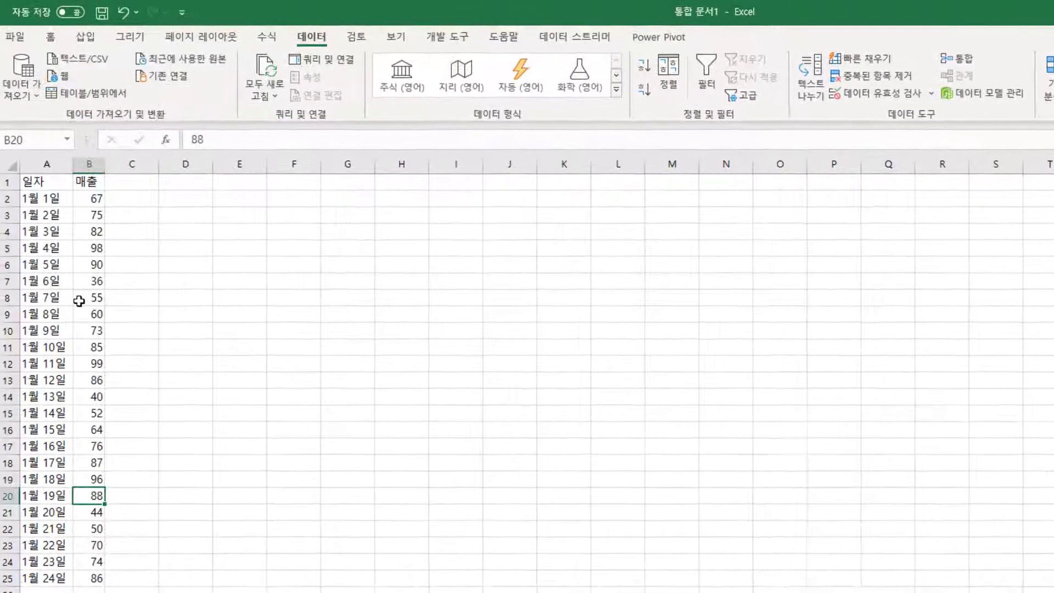
click(83, 300)
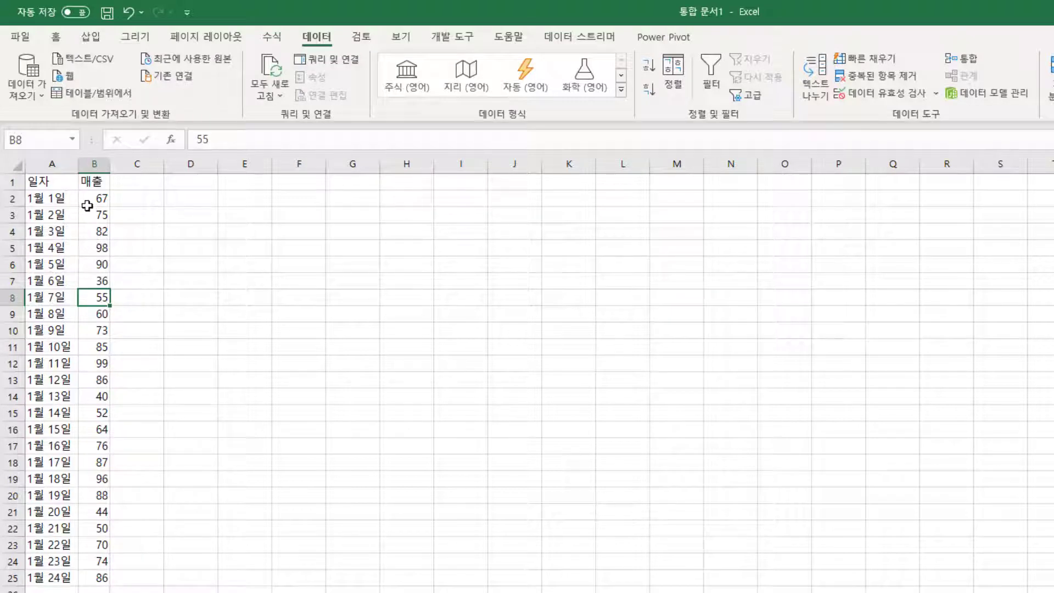
drag(88, 202, 69, 571)
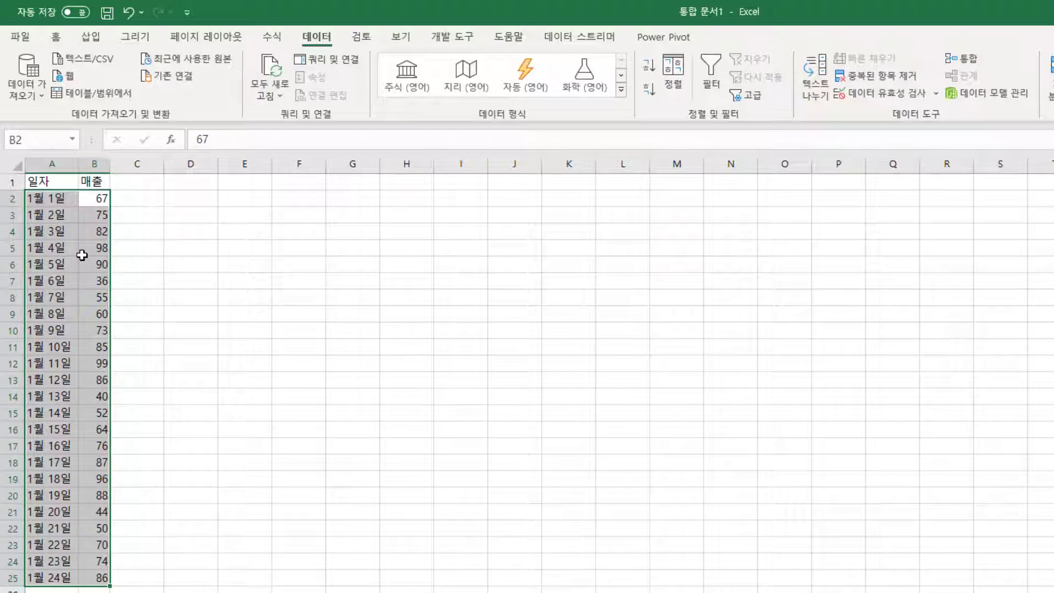
click(90, 244)
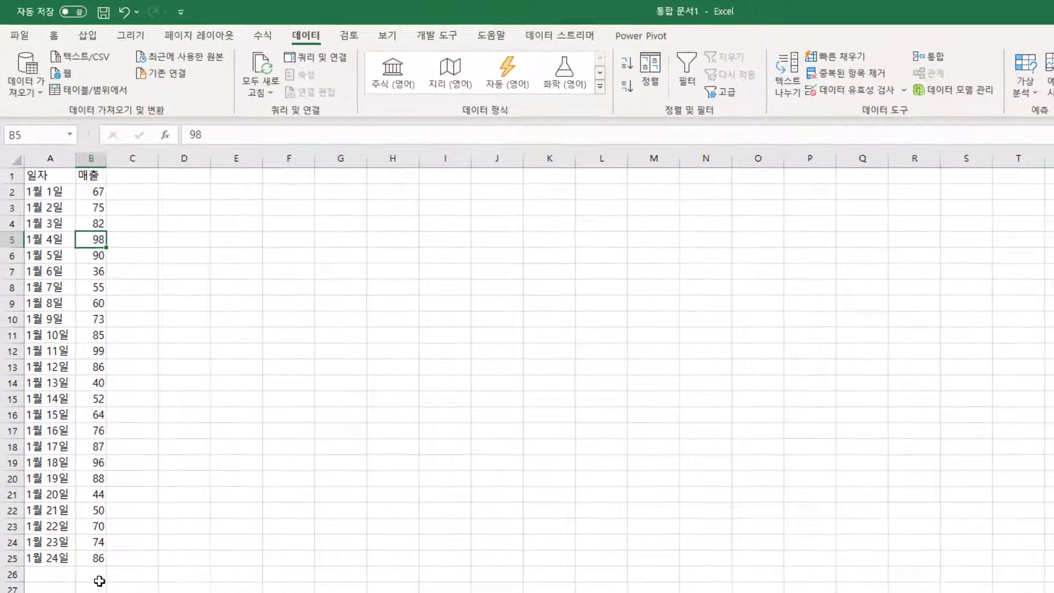
click(90, 559)
click(89, 578)
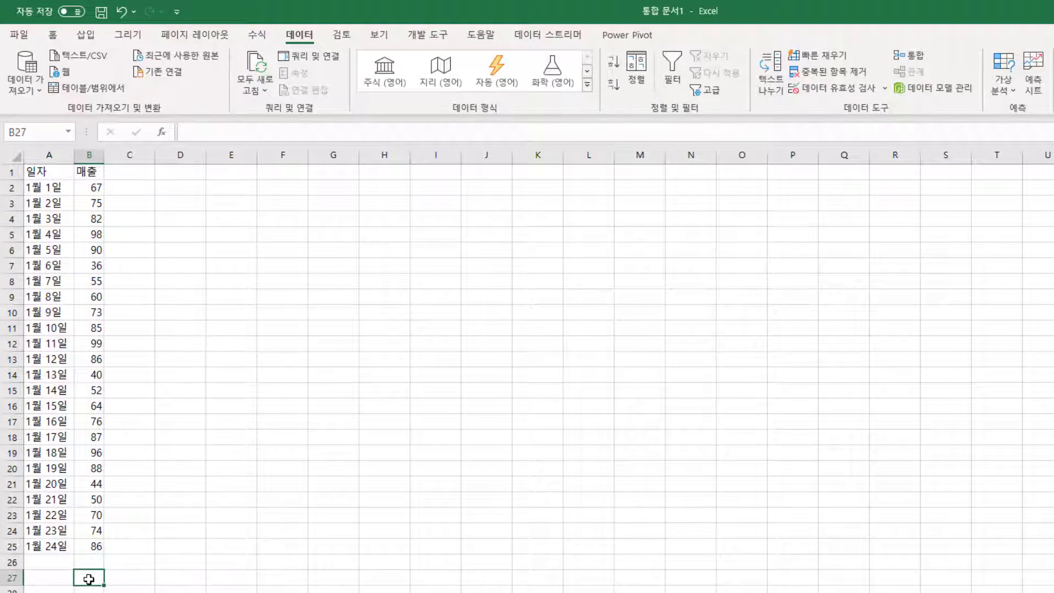
click(85, 251)
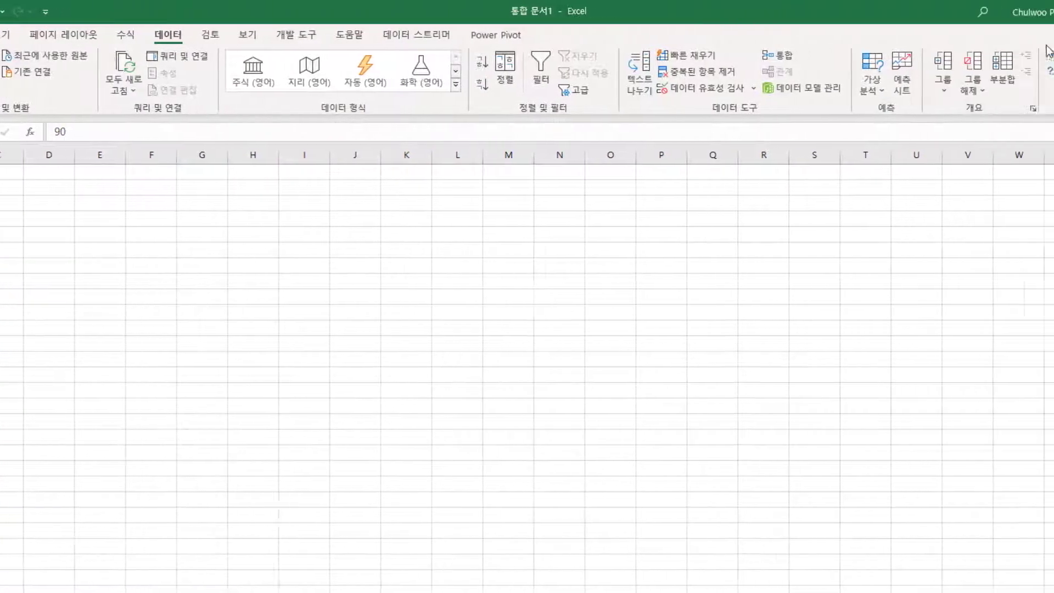
- Run Descriptive Statistics on B1:B25 with header labels, summary statistics and output starting at D2
click(1009, 61)
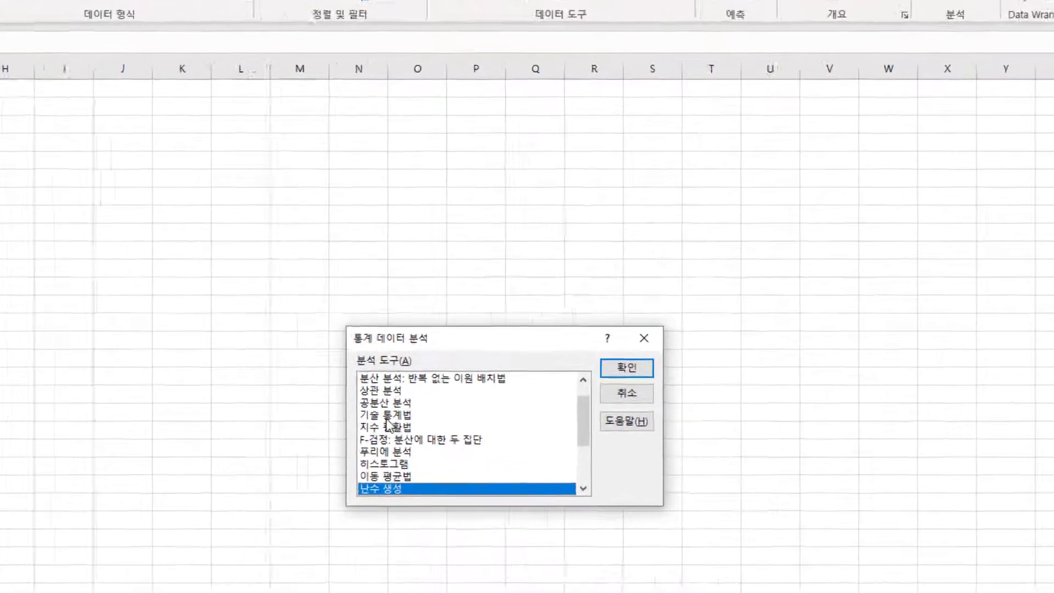
double_click(503, 455)
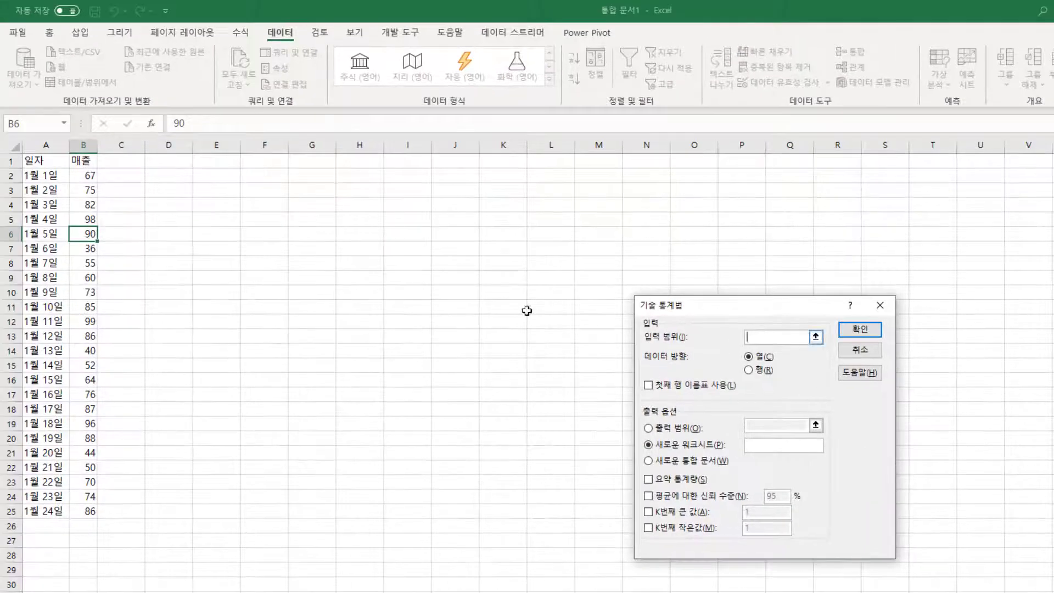
drag(85, 162, 85, 511)
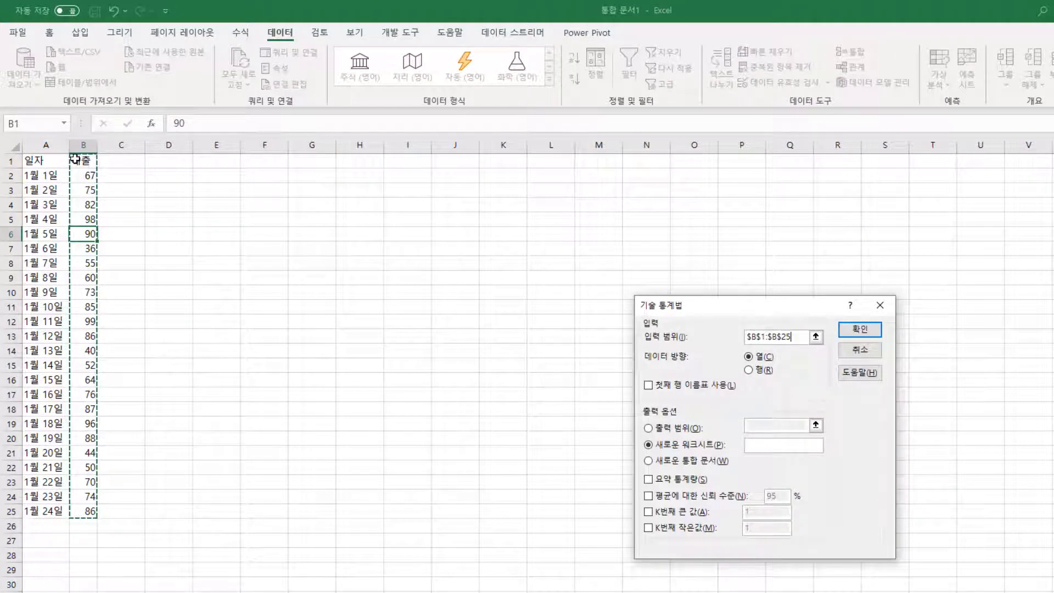
click(649, 386)
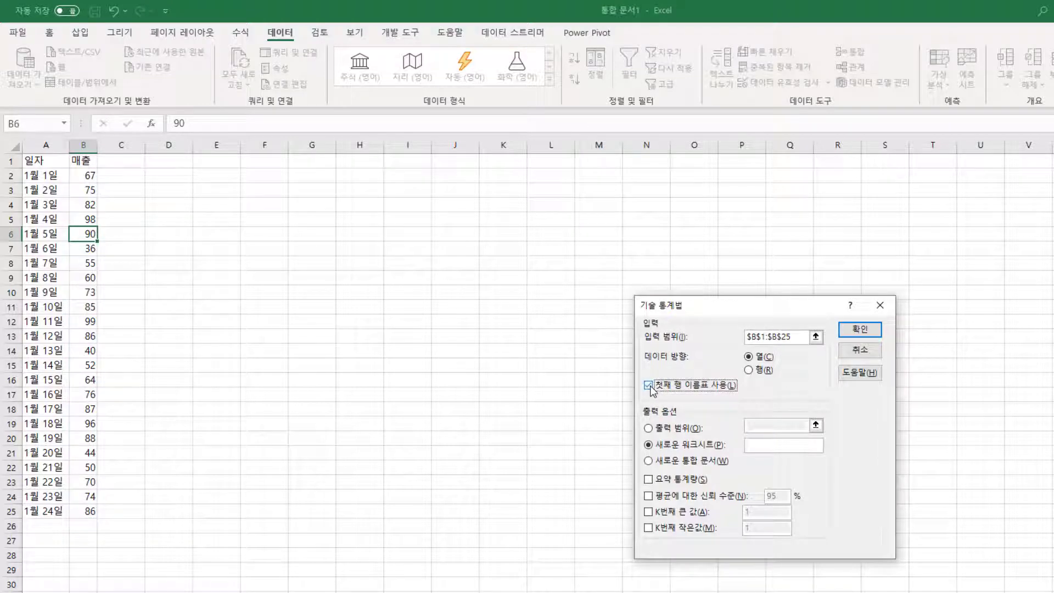
click(686, 428)
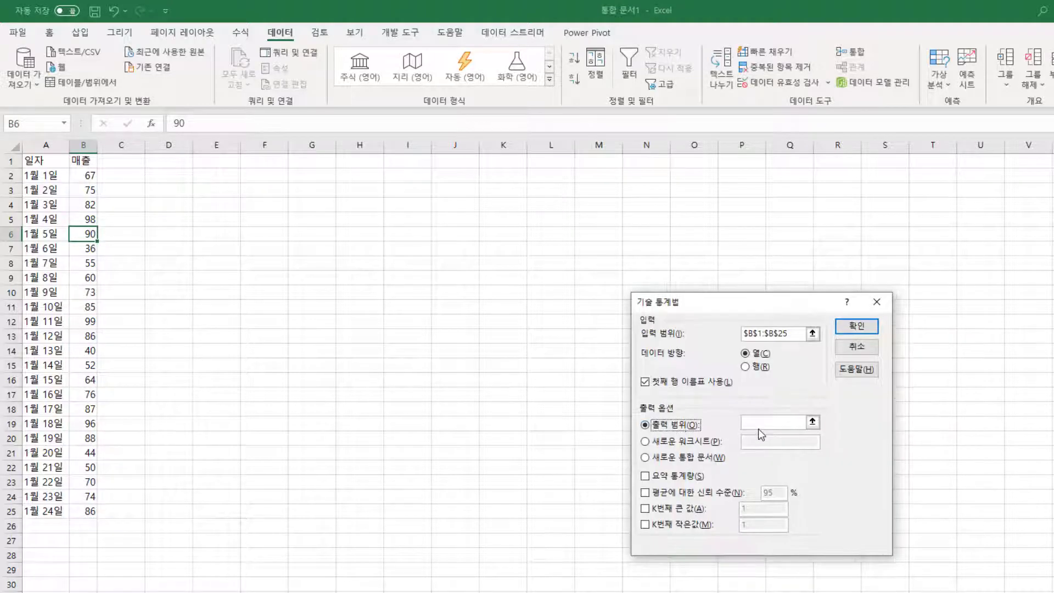
click(760, 426)
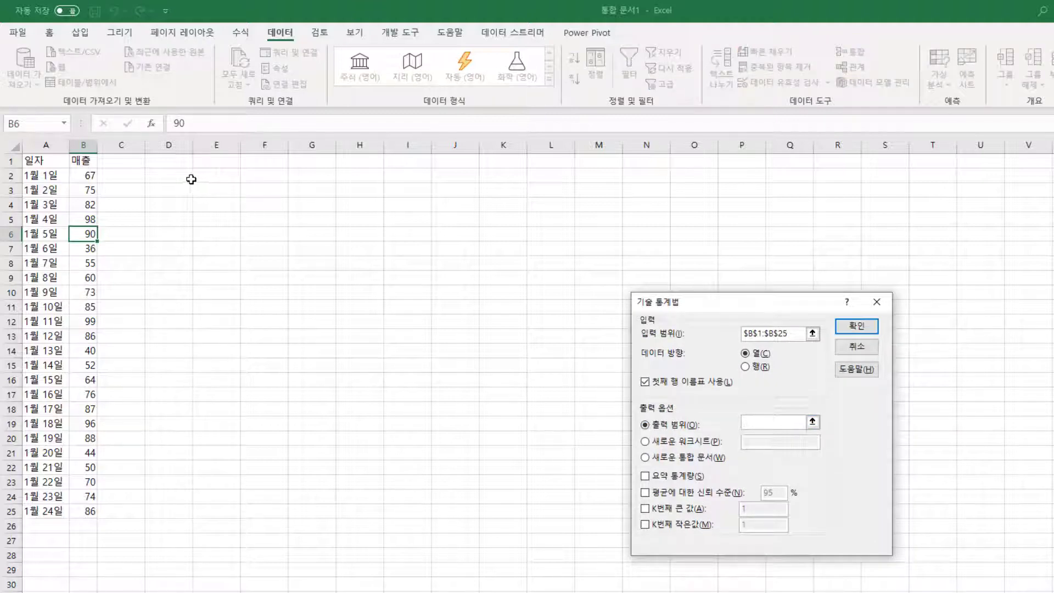
click(170, 175)
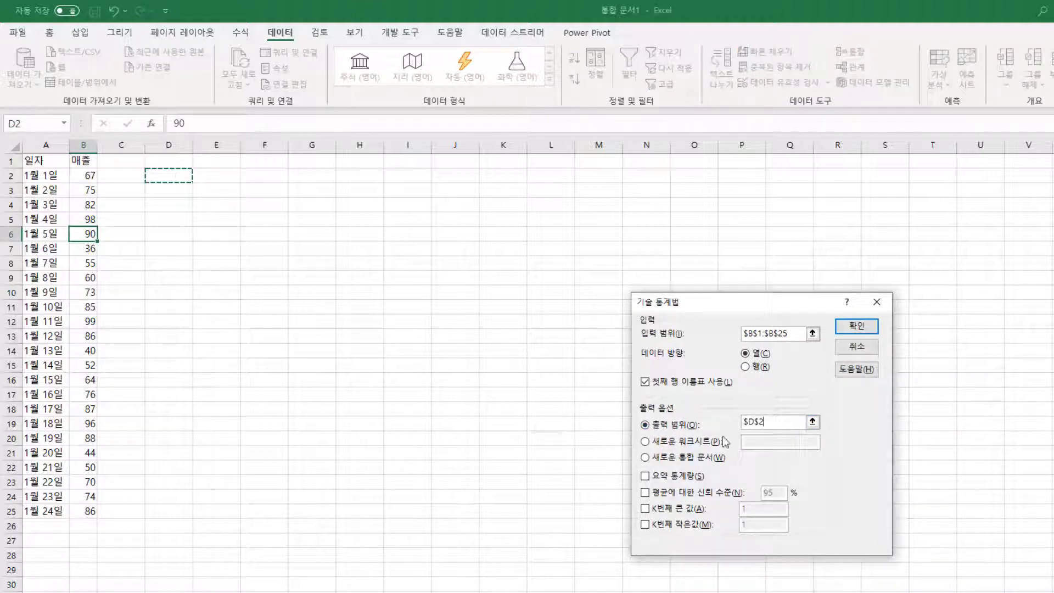
click(673, 475)
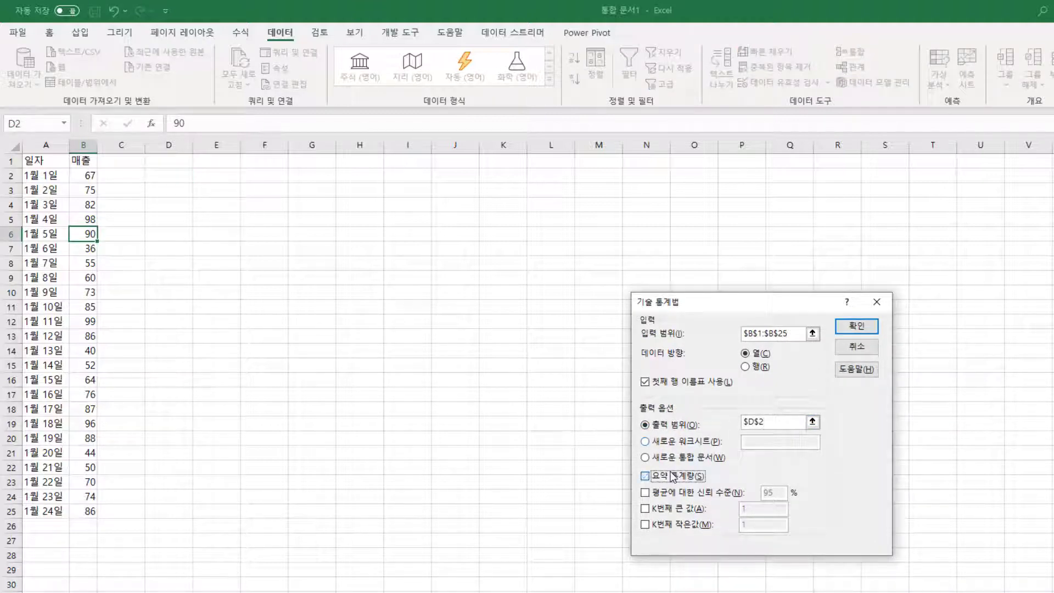
click(856, 326)
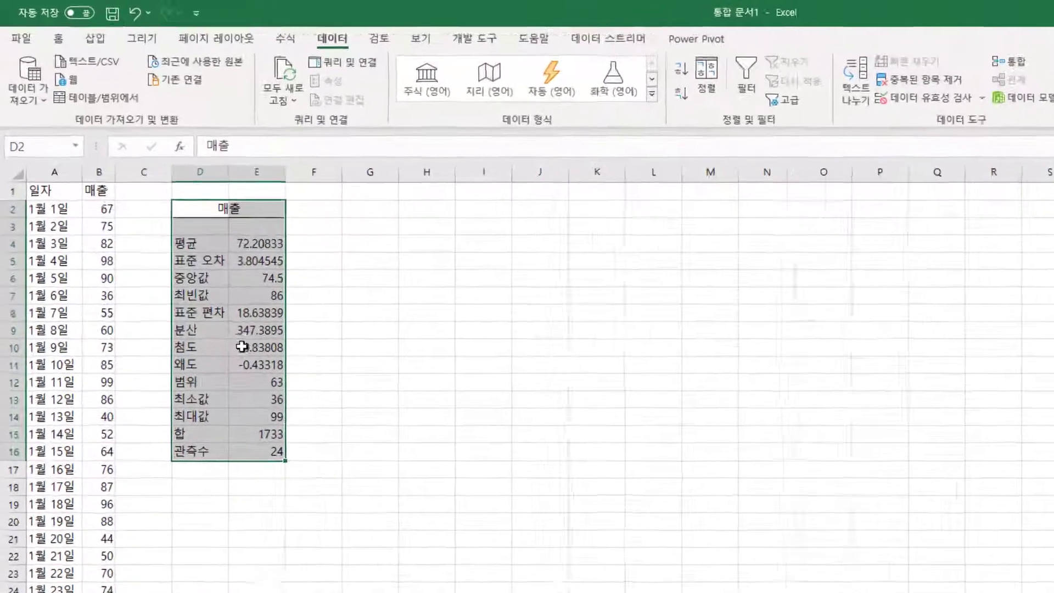
- Round the statistic values in column E to one decimal place and autofit the column
click(247, 379)
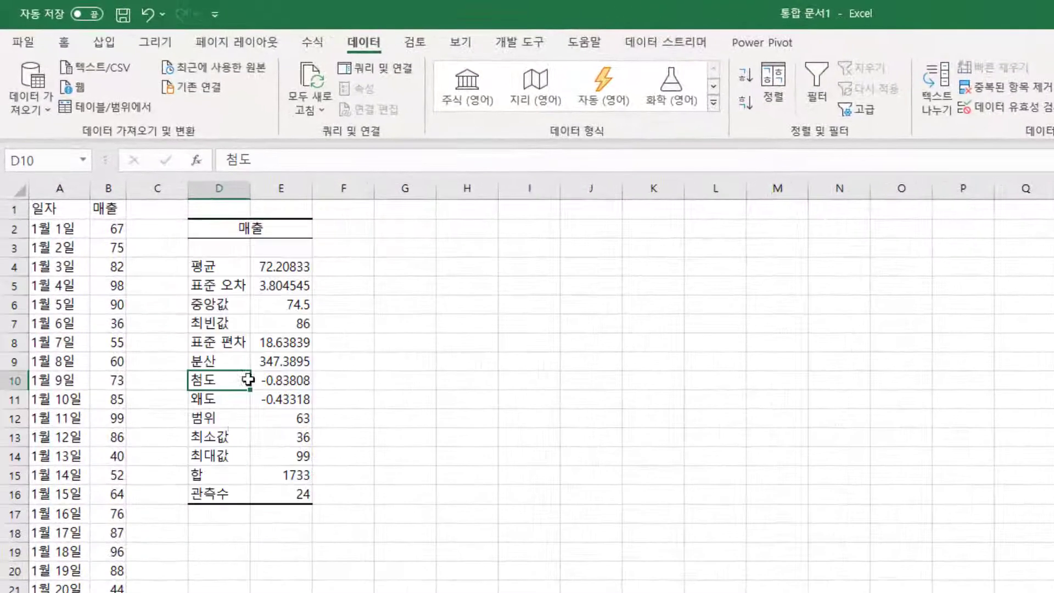
drag(275, 266, 282, 490)
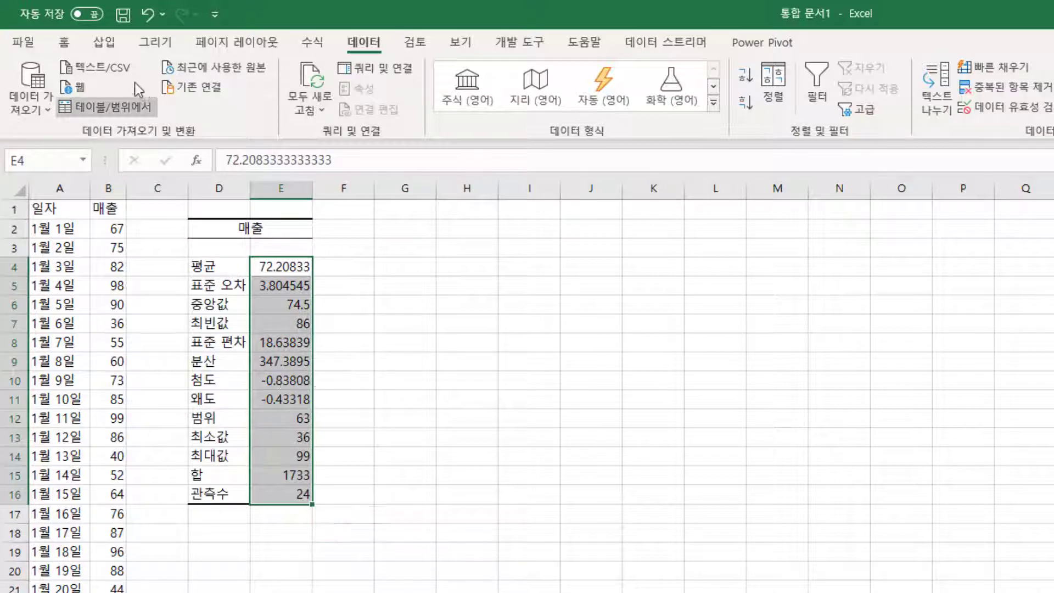
click(64, 41)
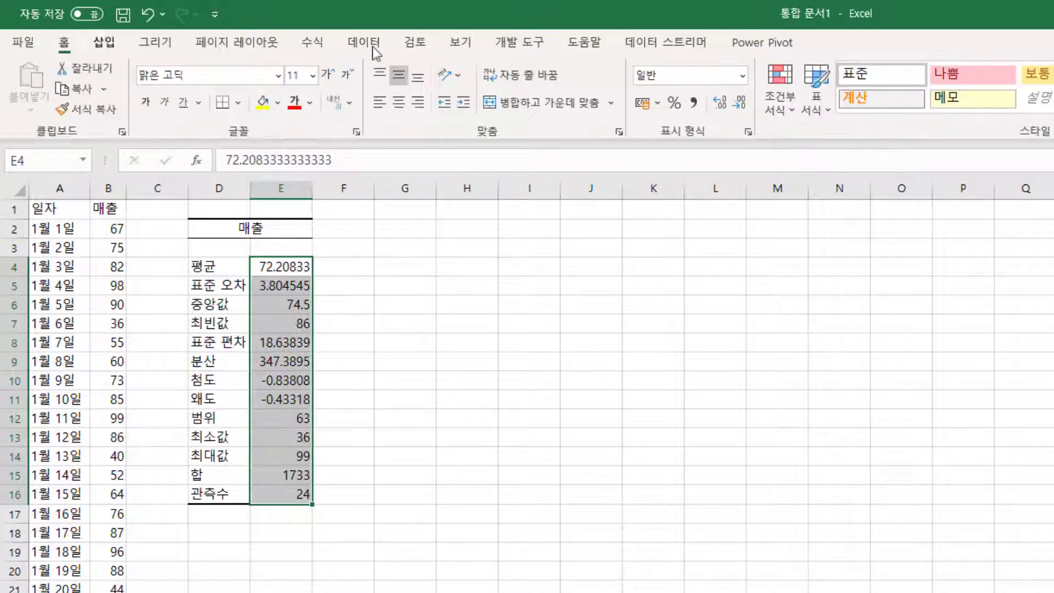
click(740, 104)
click(741, 104)
click(741, 104)
click(741, 104)
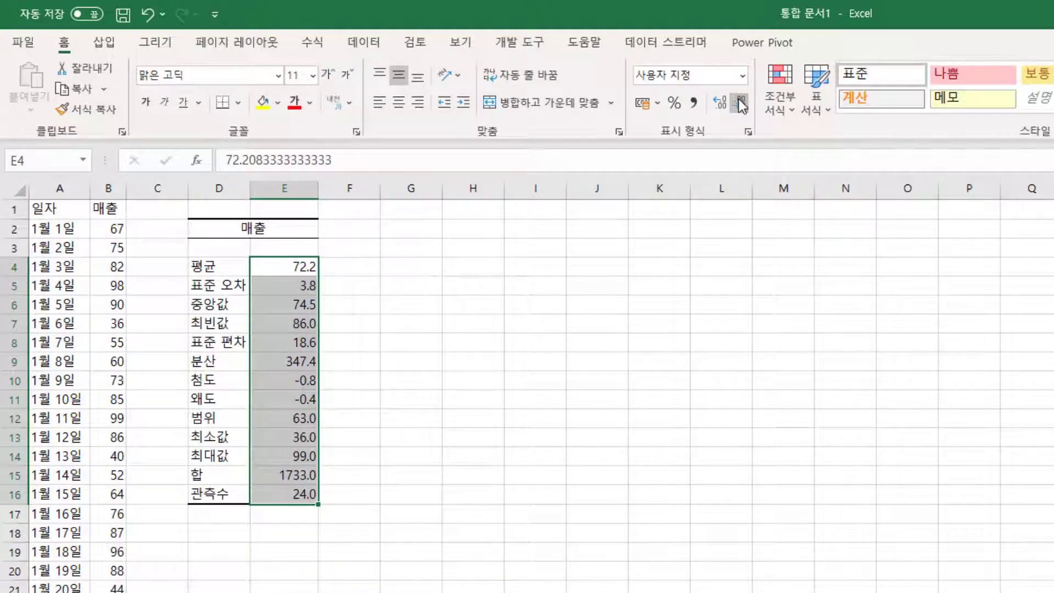
double_click(326, 188)
click(332, 306)
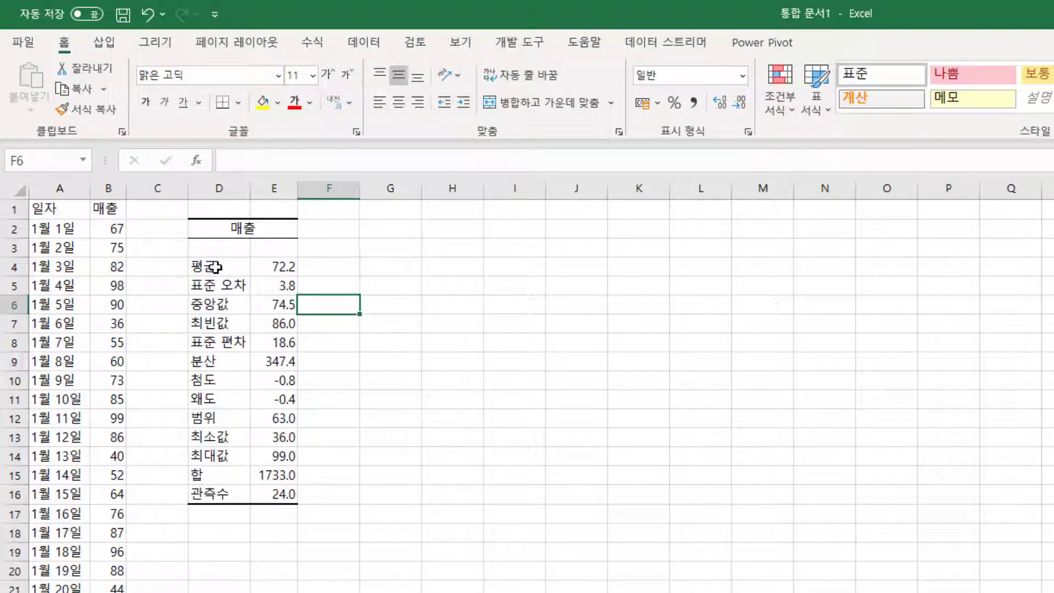
- Review the mean, standard error, standard deviation, variance, minimum, maximum and count results
click(214, 267)
click(277, 268)
click(205, 286)
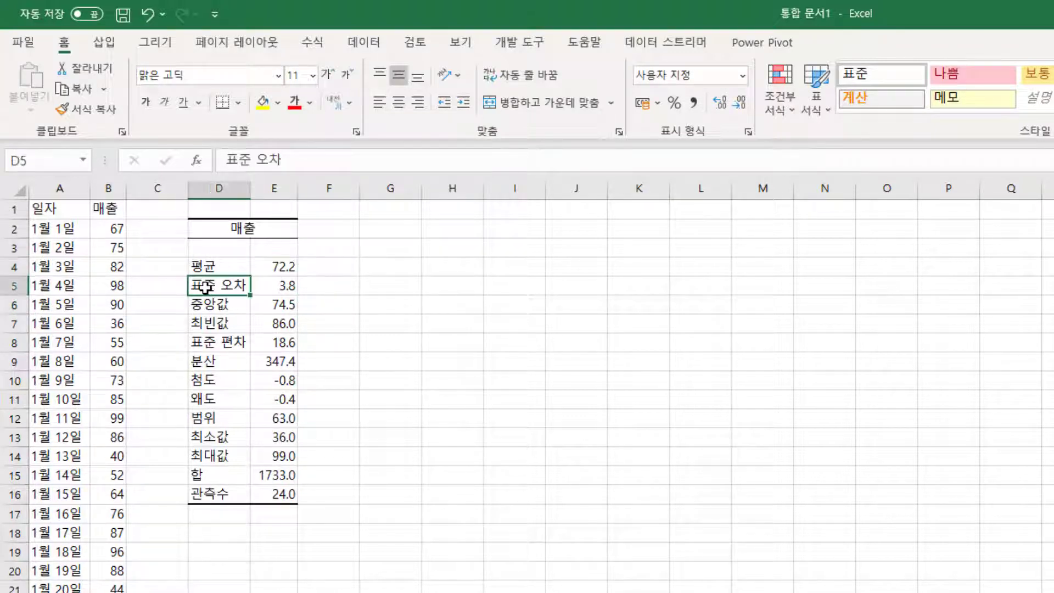
click(282, 285)
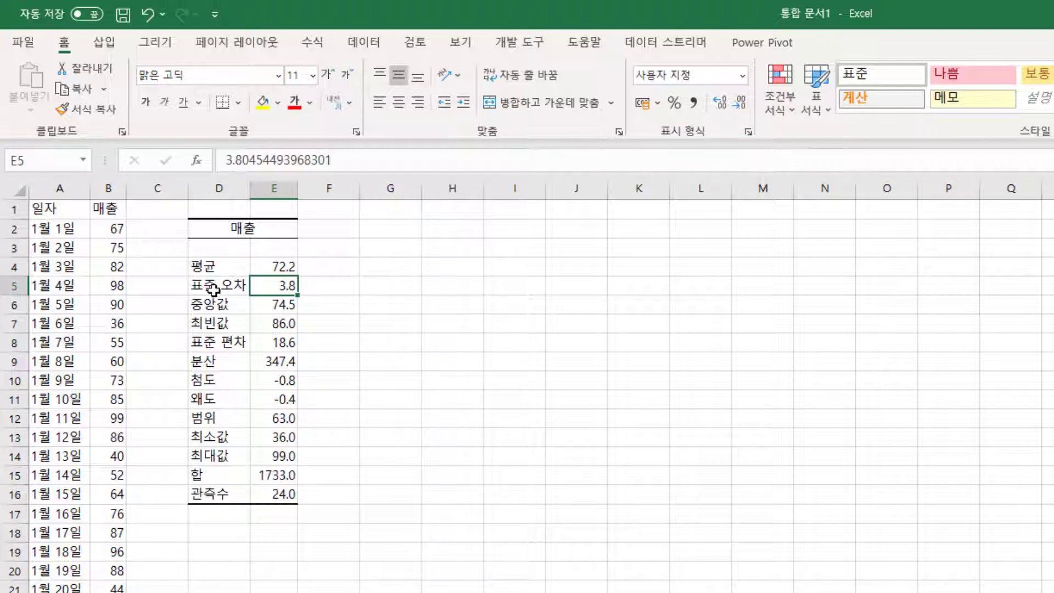
click(212, 344)
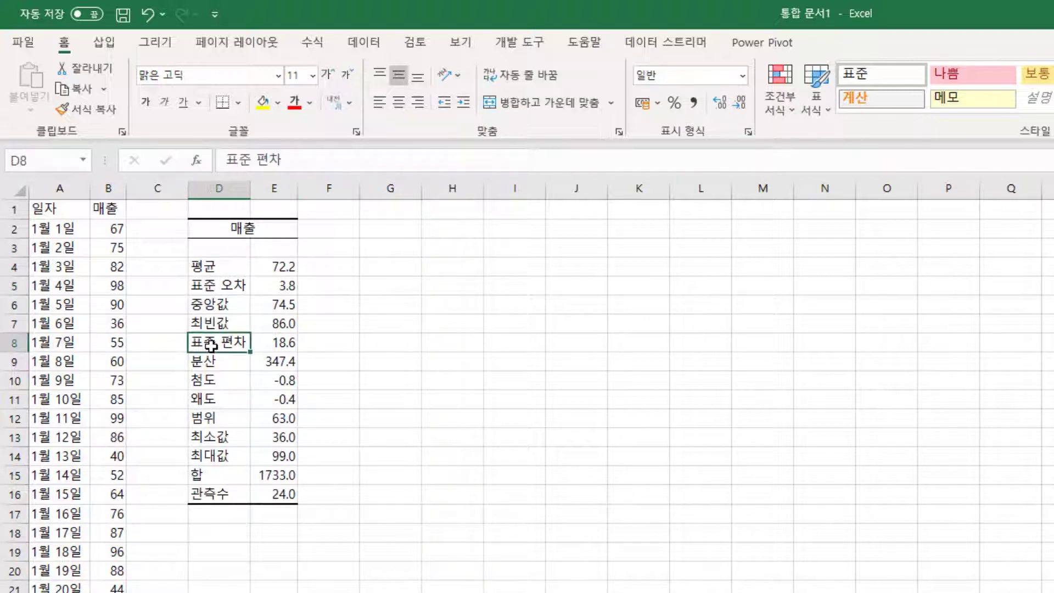
click(212, 365)
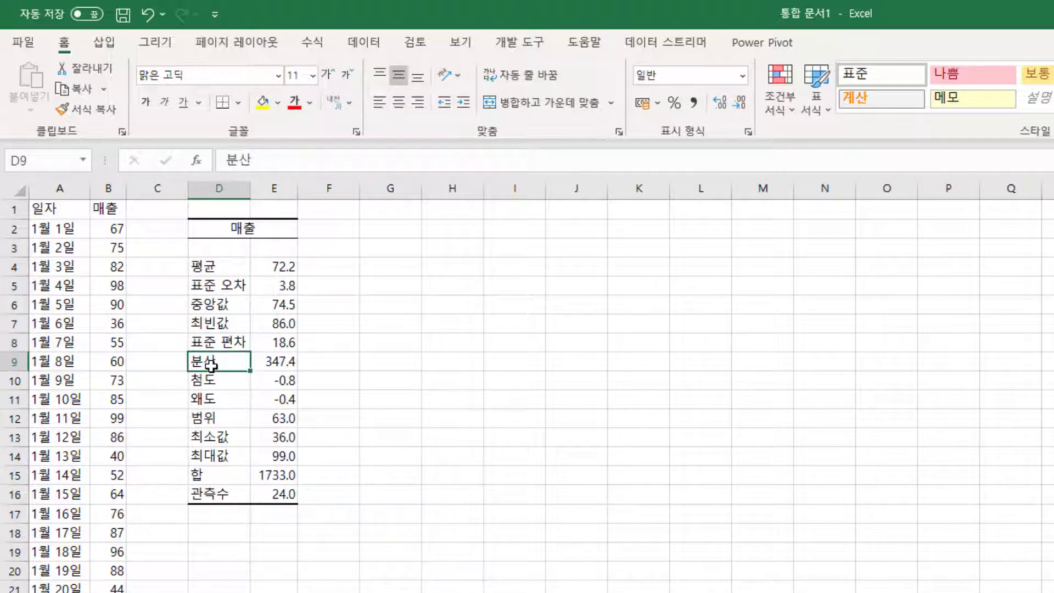
click(225, 439)
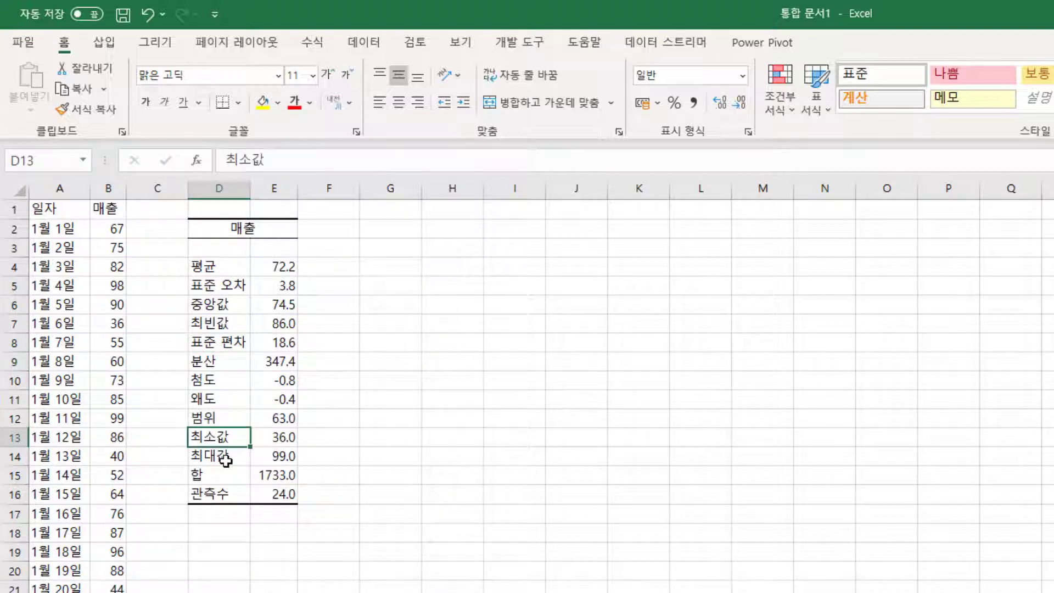
click(229, 457)
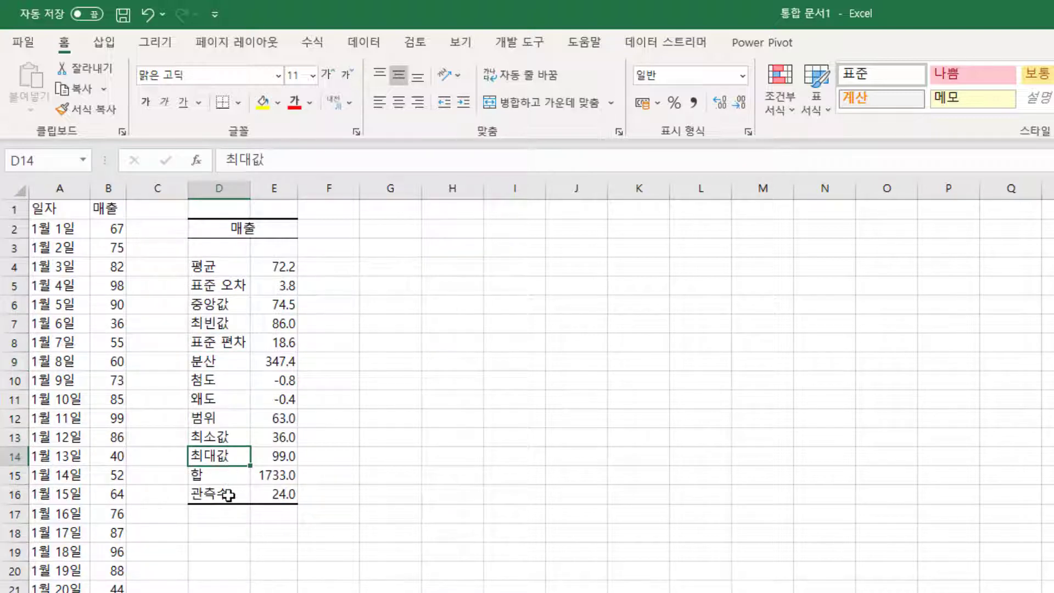
click(226, 494)
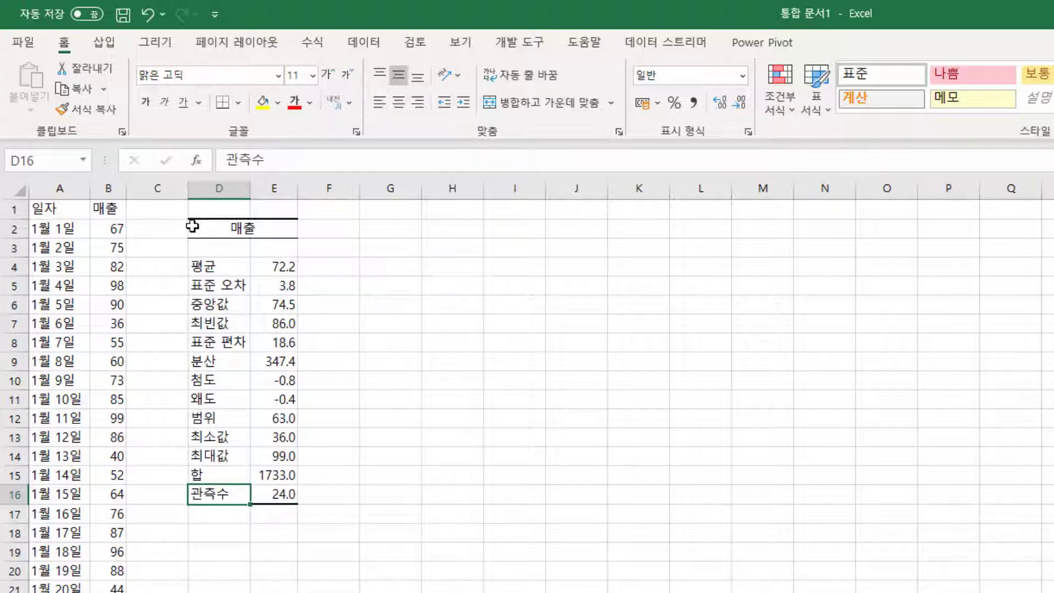
- Select D2:E16 and highlight the 평균, 표준 편차, 분산, 범위, 최소값, 최대값 and 관측수 rows
mouse_move(192, 225)
mouse_down()
mouse_move(254, 285)
mouse_move(276, 490)
mouse_up()
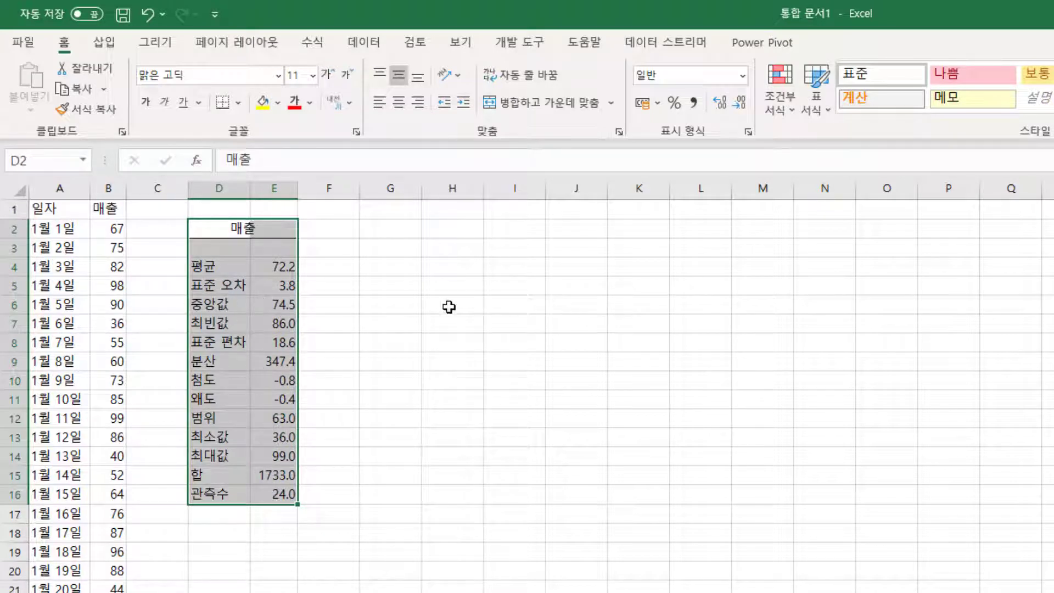
drag(219, 268, 273, 267)
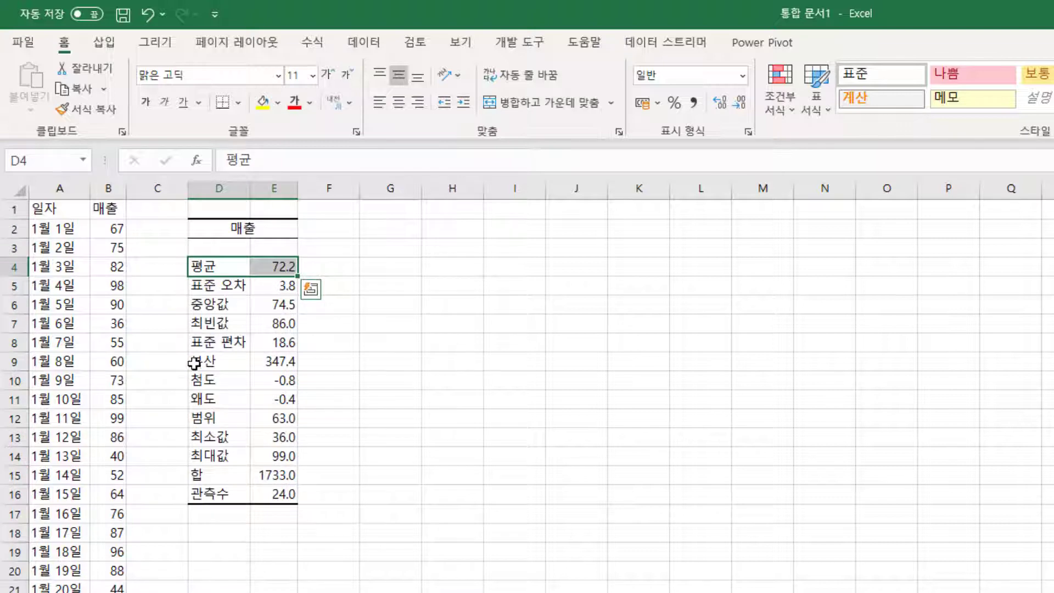
click(224, 346)
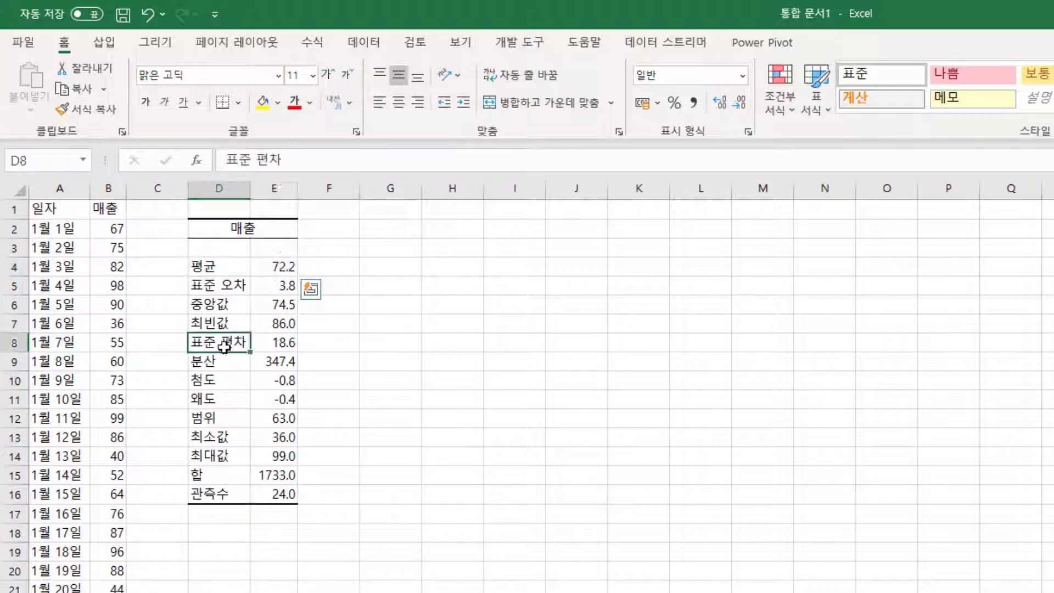
mouse_move(224, 346)
mouse_down()
mouse_move(266, 344)
mouse_move(276, 362)
mouse_up()
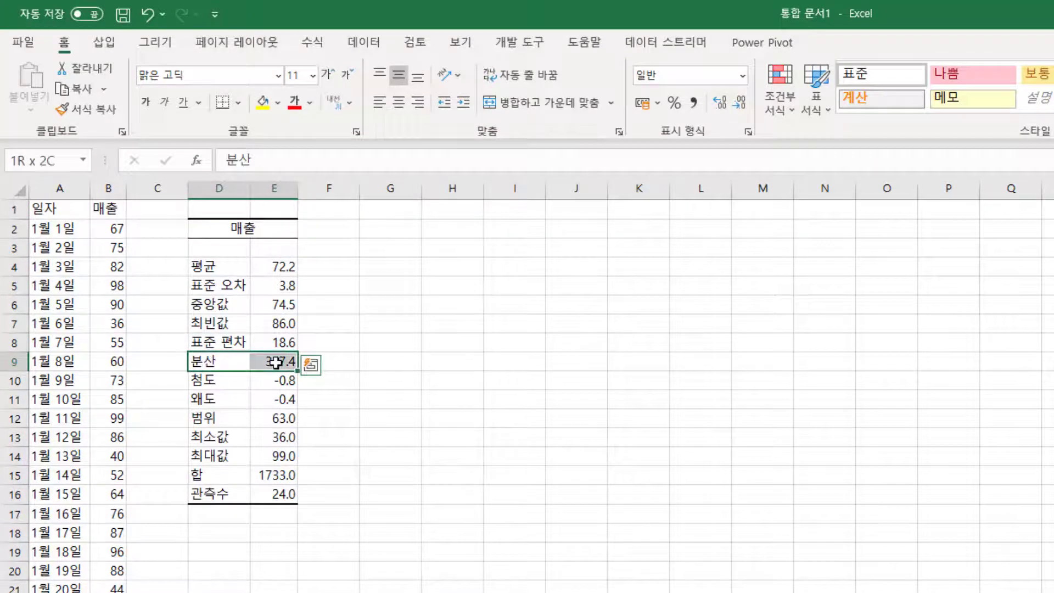
click(276, 361)
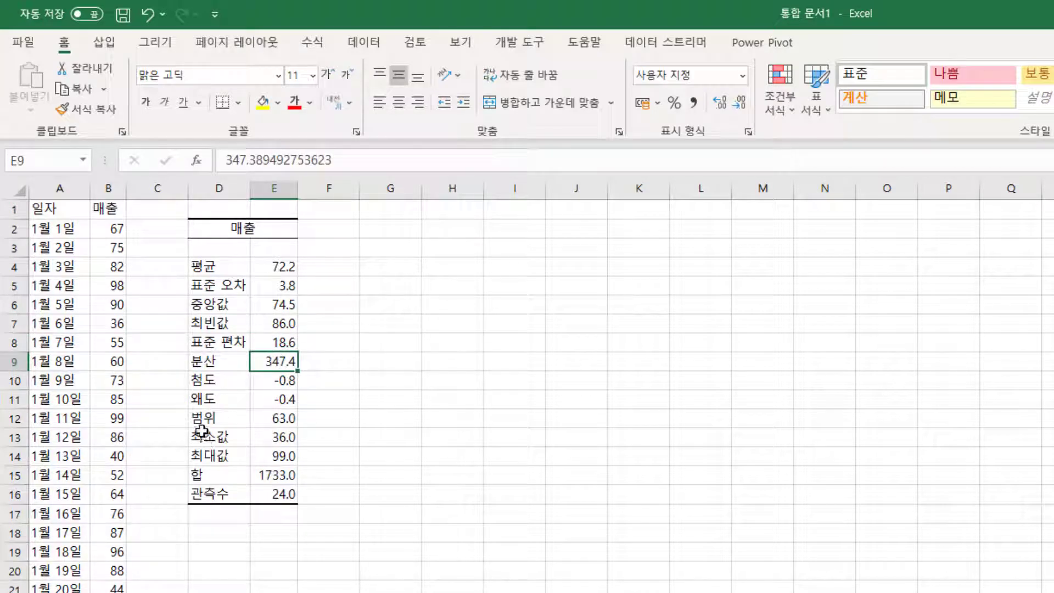
drag(204, 417, 274, 417)
drag(209, 437, 275, 437)
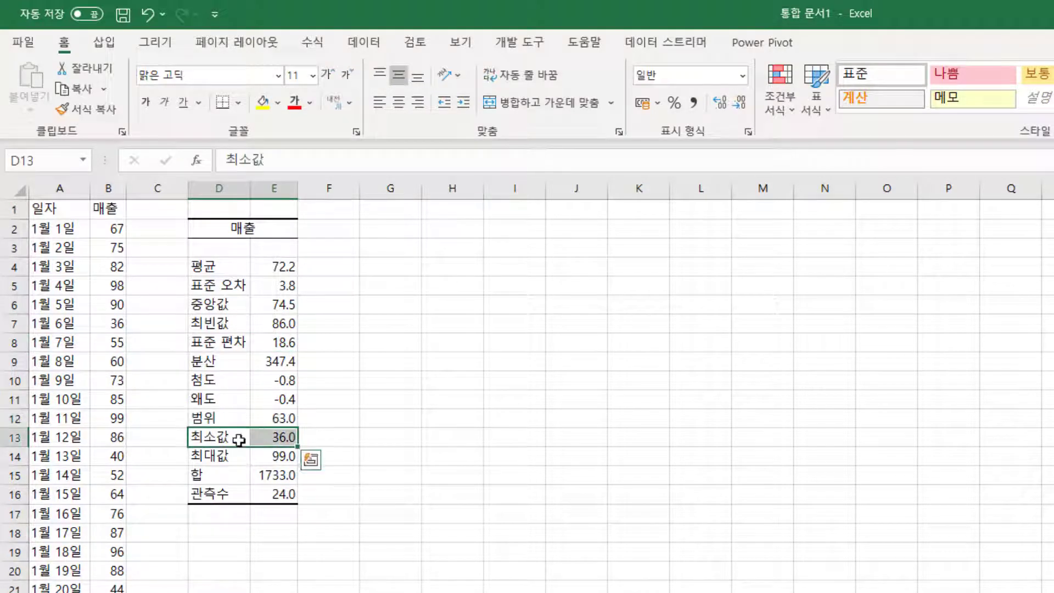
drag(209, 455, 278, 455)
drag(207, 494, 268, 497)
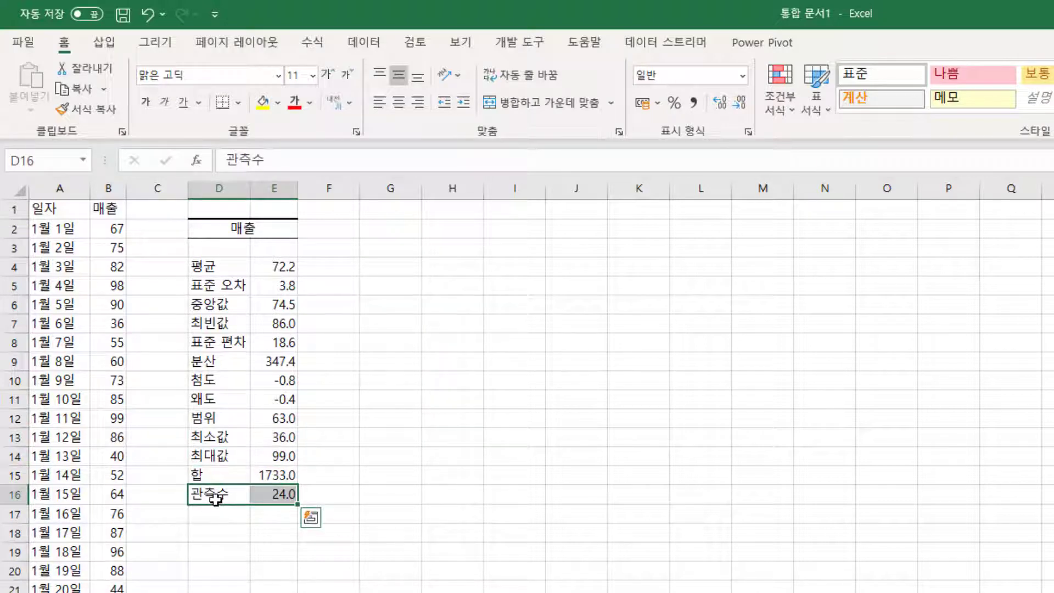
- Reselect the whole statistics table, check the kurtosis value, and deselect onto an empty cell
click(175, 212)
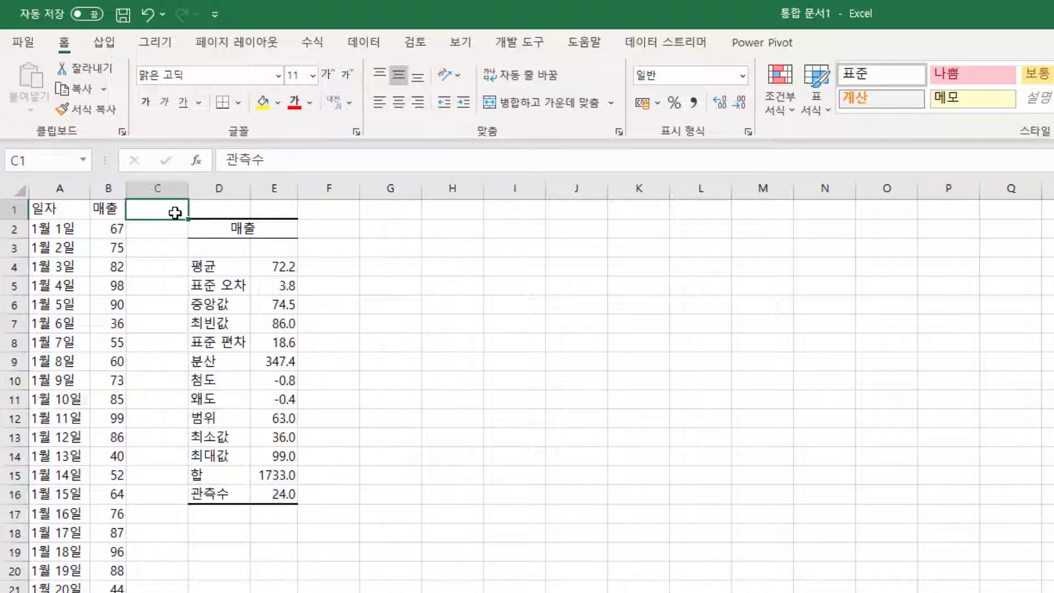
drag(175, 213, 329, 515)
click(255, 373)
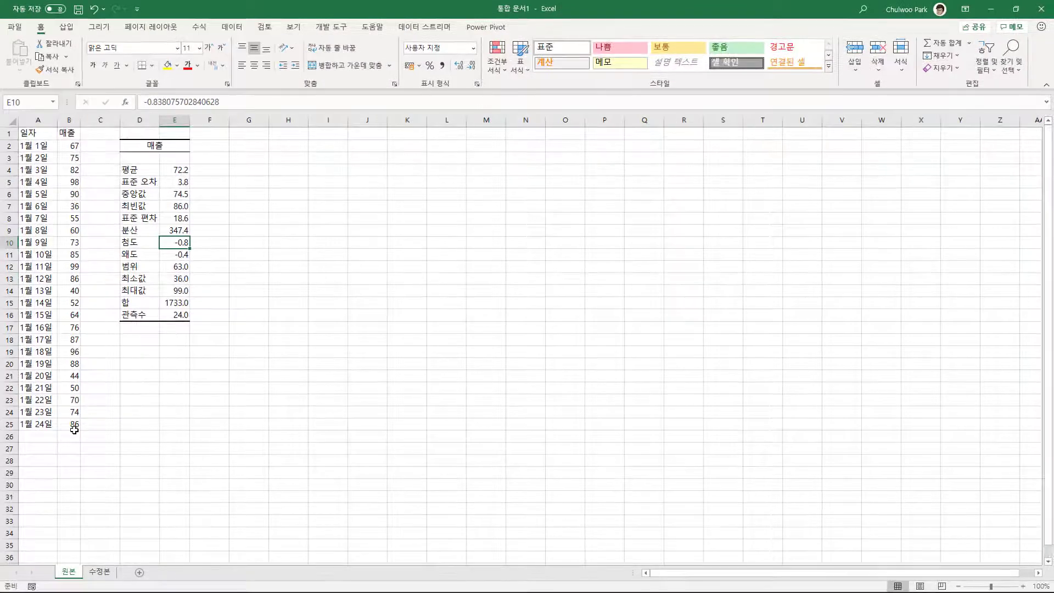
click(73, 435)
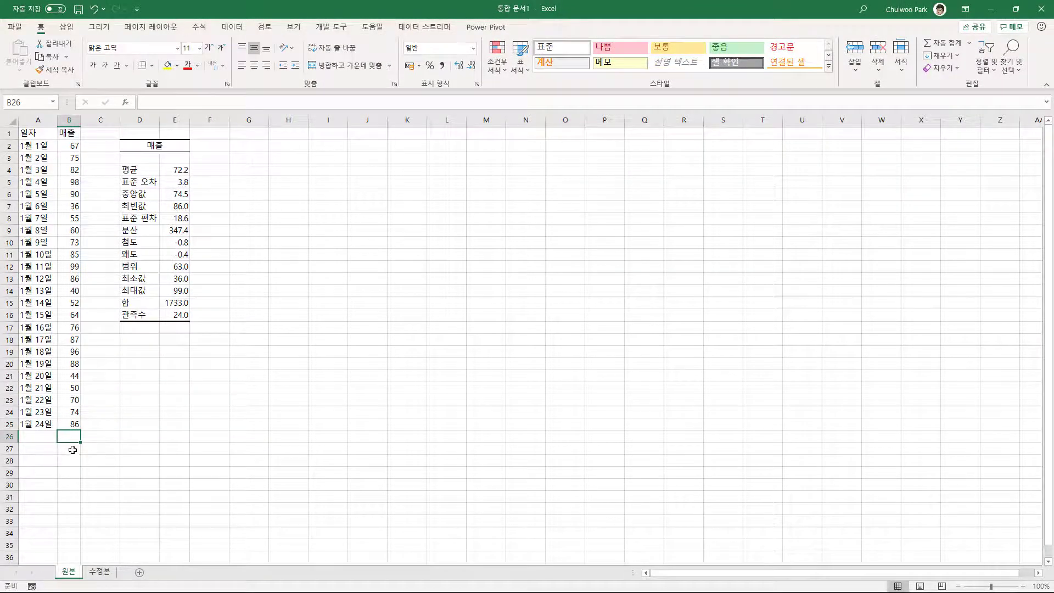
click(73, 449)
click(66, 472)
click(67, 488)
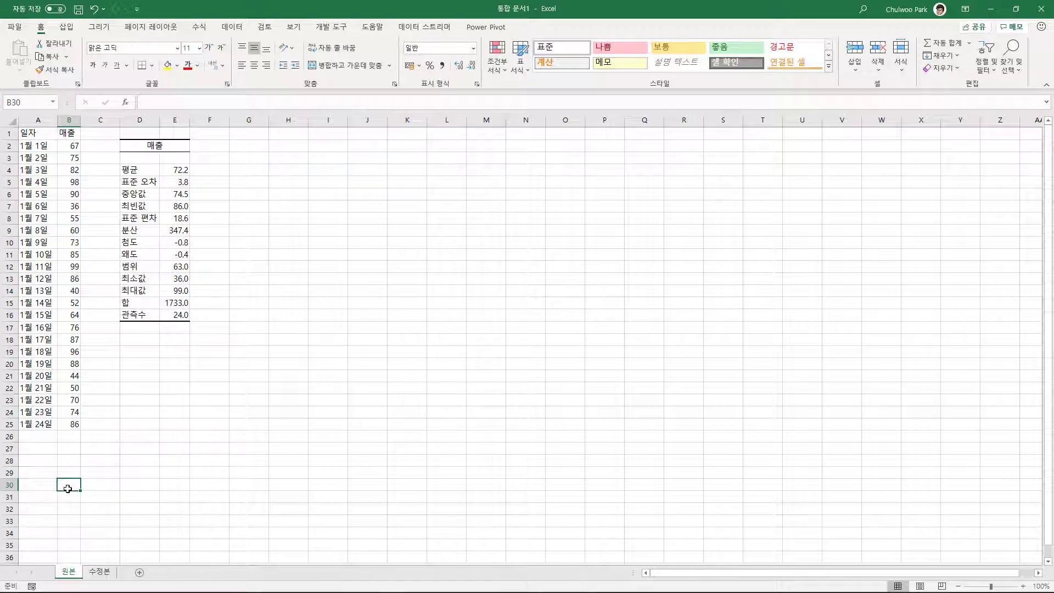
click(49, 268)
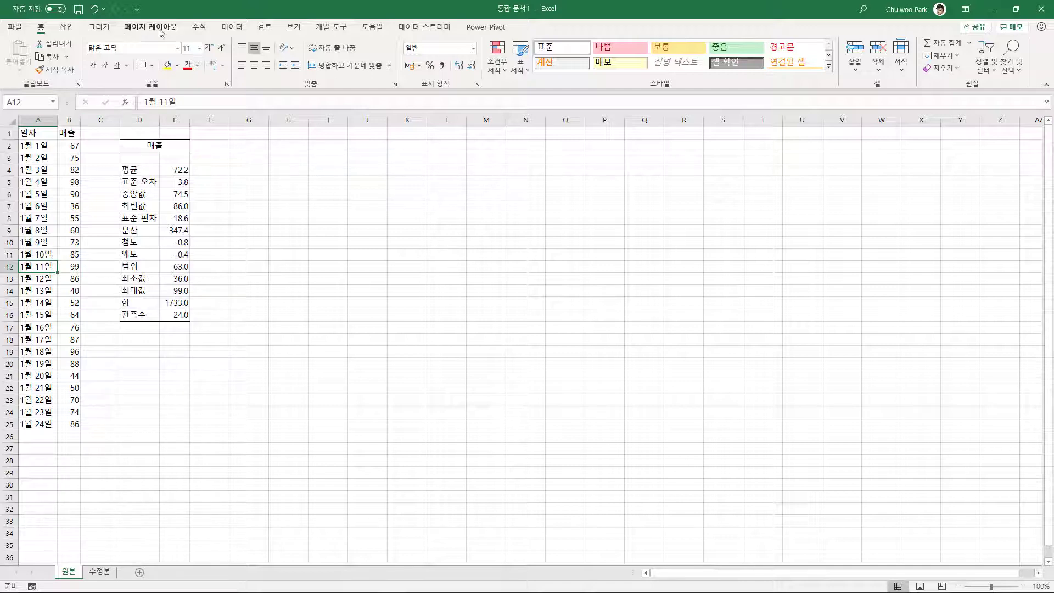
click(226, 30)
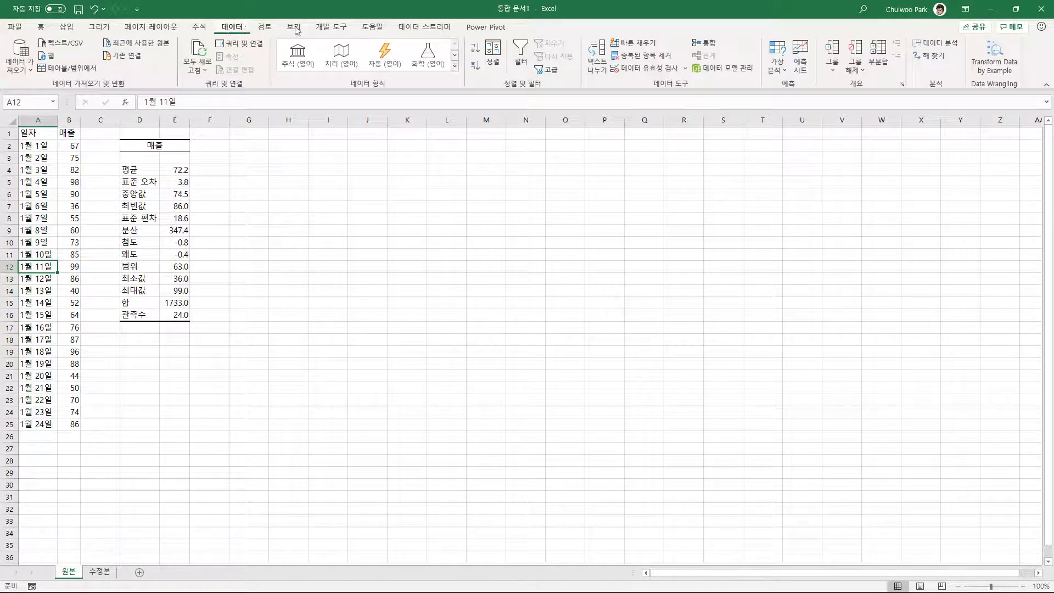
click(802, 72)
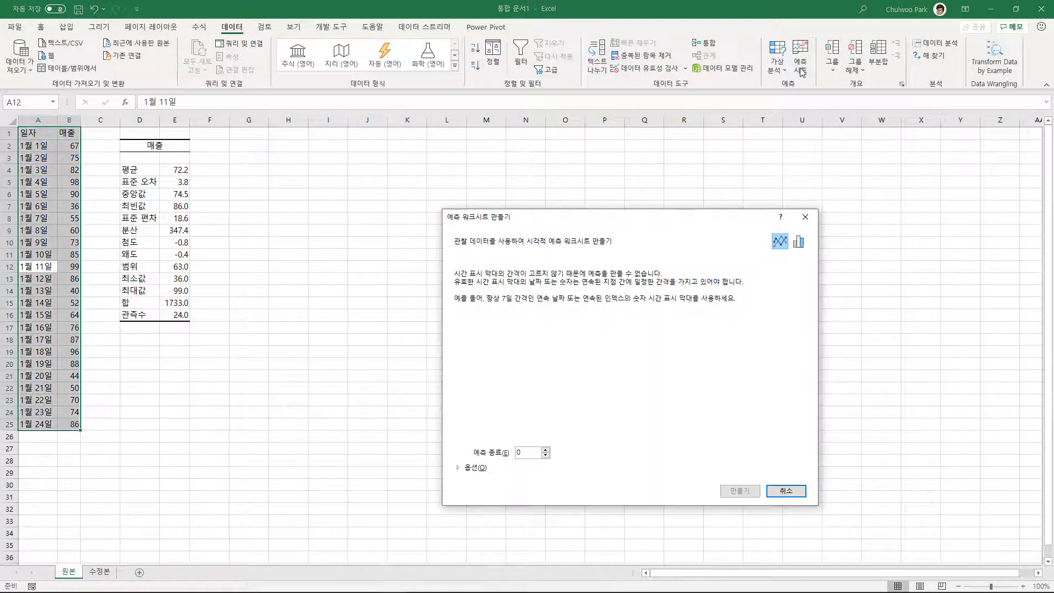
drag(641, 217, 441, 166)
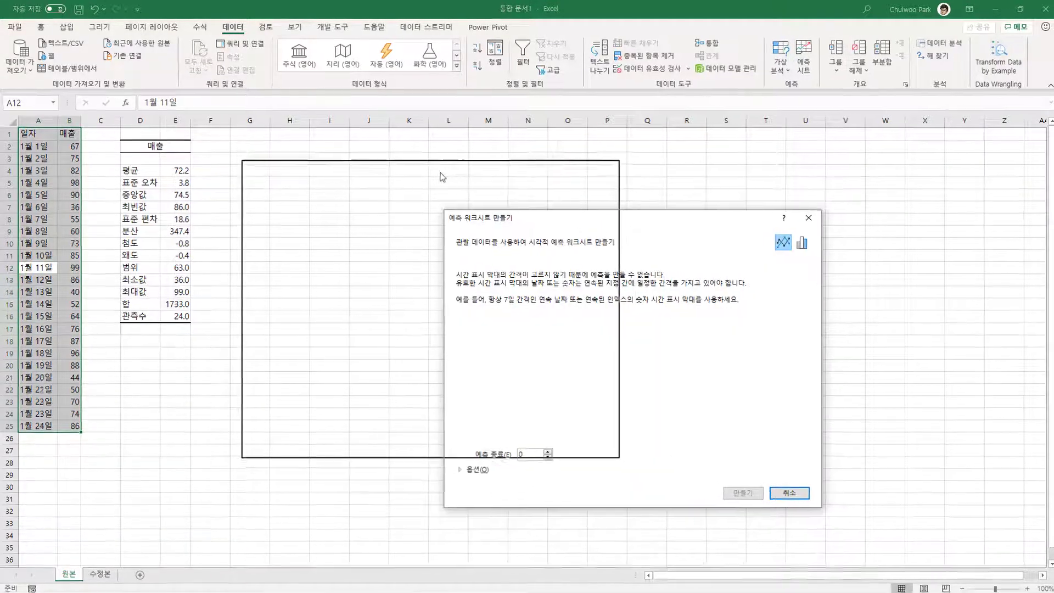
click(668, 505)
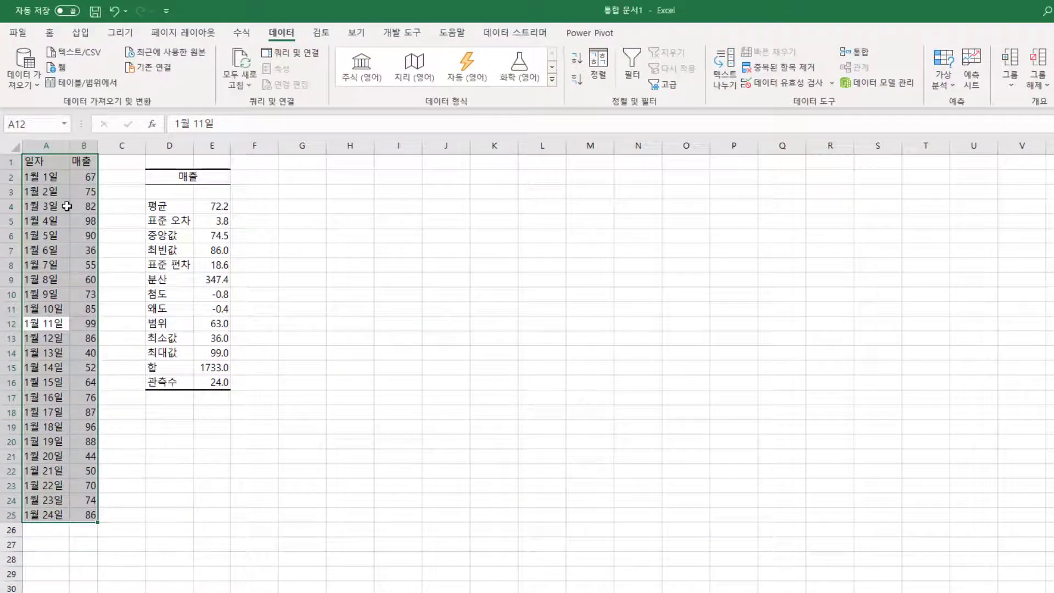
click(41, 194)
drag(34, 161, 77, 502)
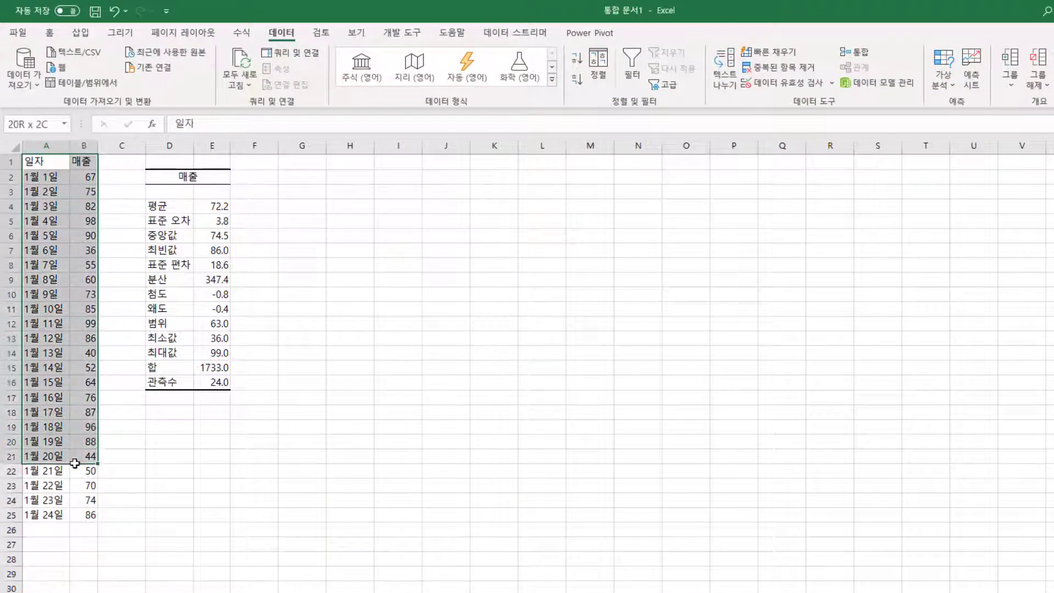
click(66, 397)
click(55, 294)
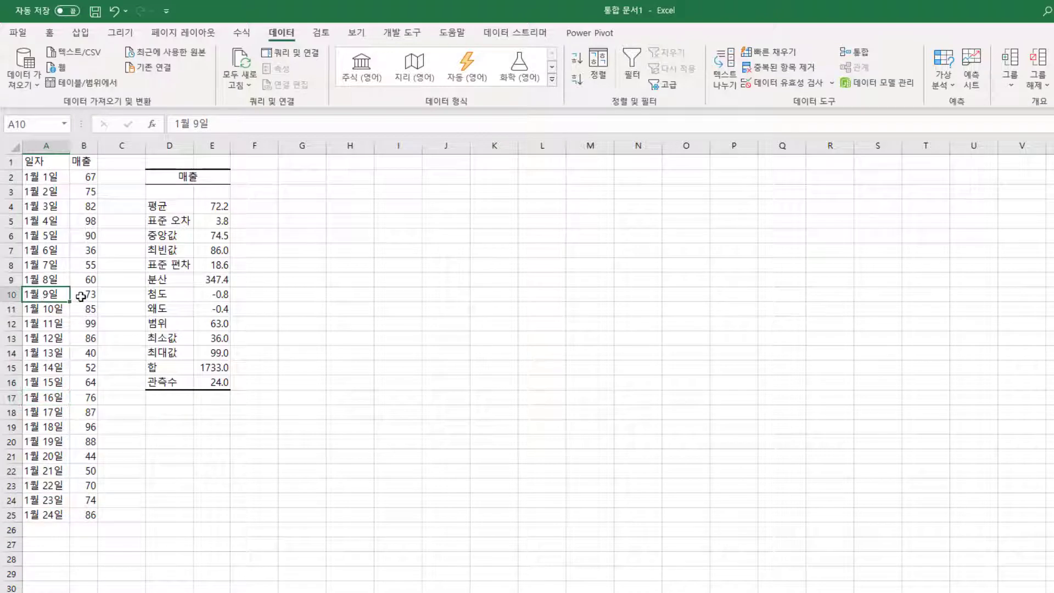
click(82, 294)
click(81, 323)
click(48, 369)
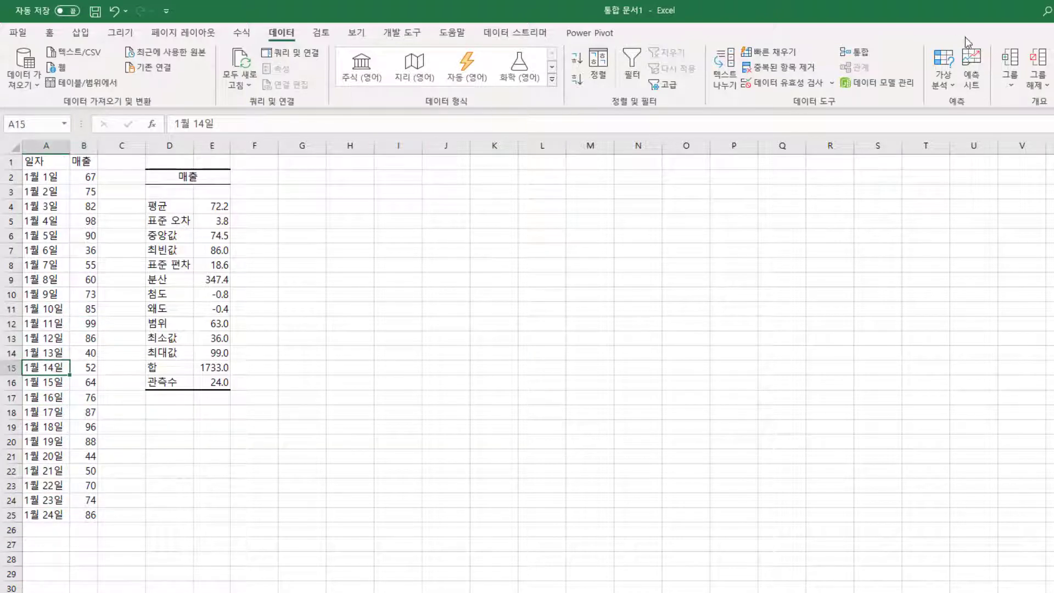
click(972, 69)
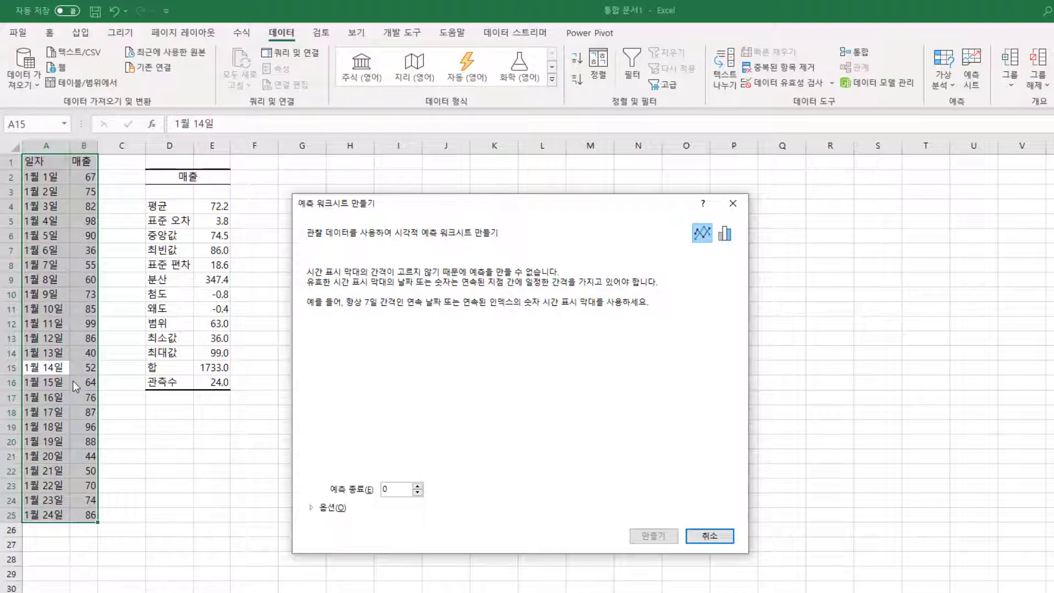
click(708, 535)
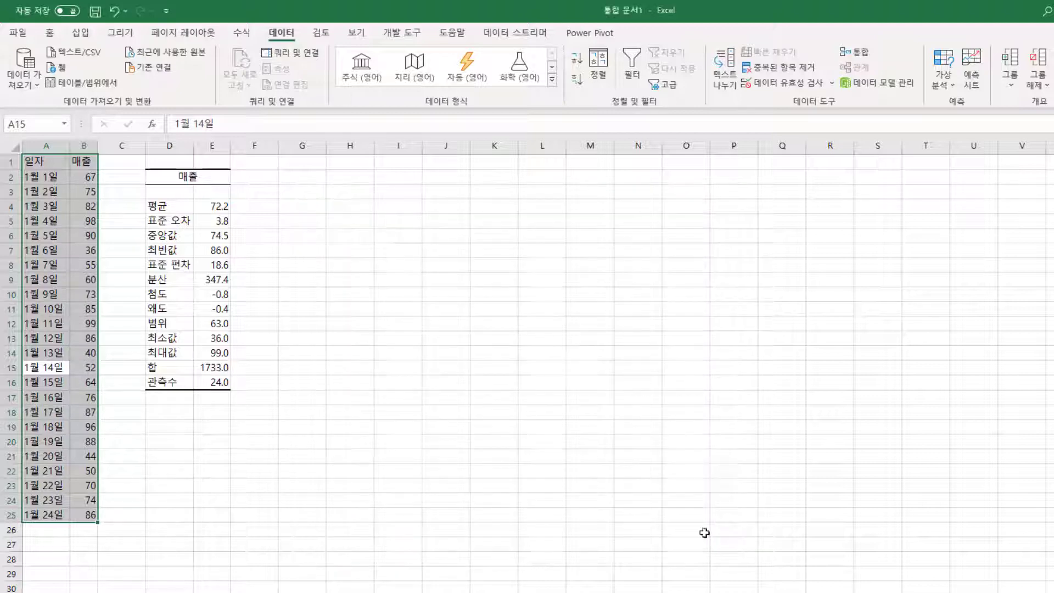
click(90, 280)
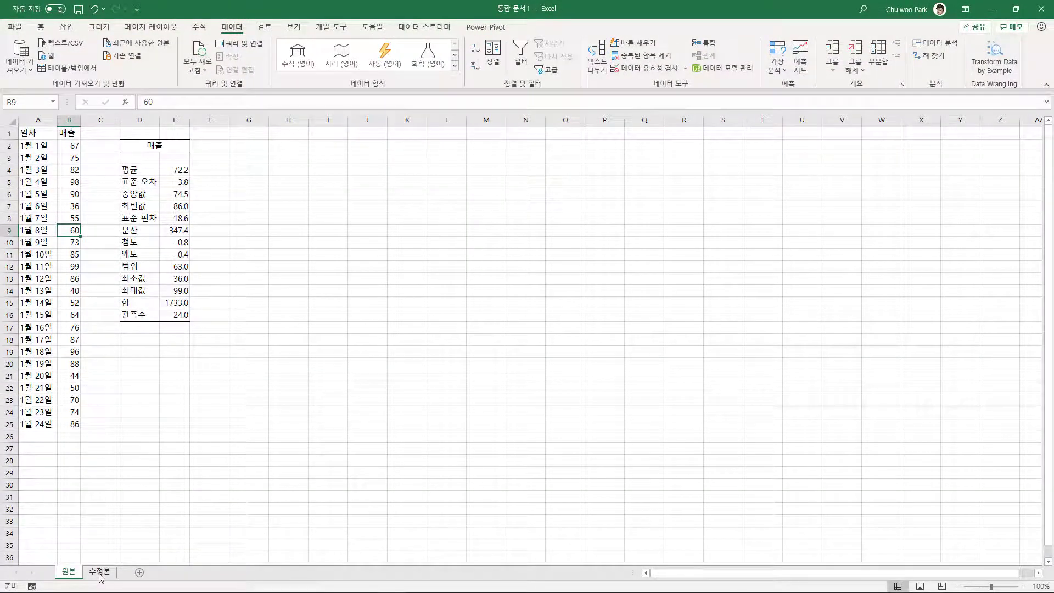
- On the 수정본 sheet, inspect the dates in column A, including A8 and A23, and B2
click(101, 574)
click(42, 146)
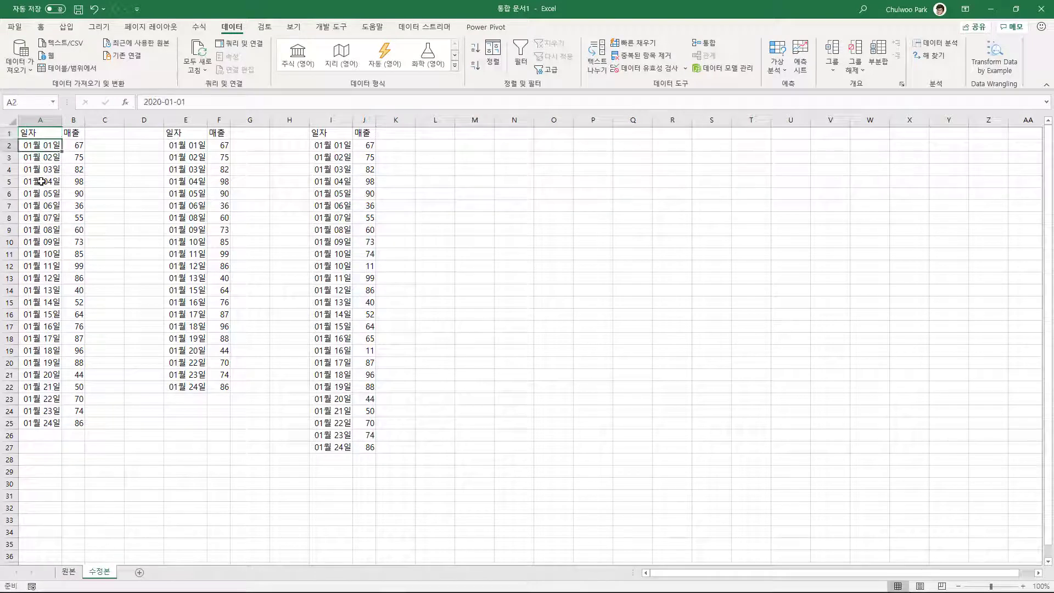
click(41, 181)
click(39, 206)
click(35, 264)
click(35, 314)
click(41, 397)
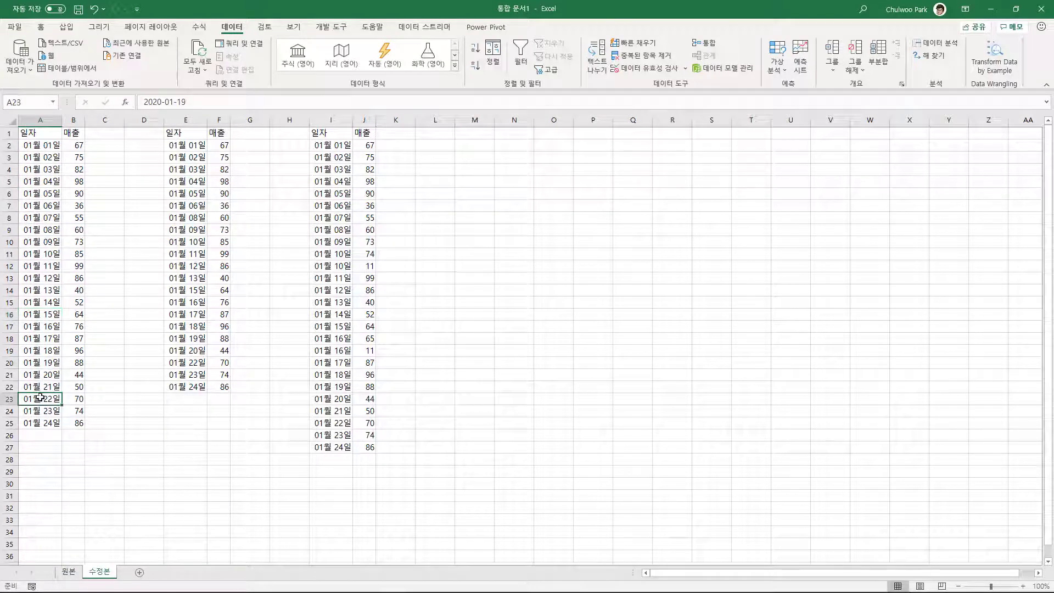
click(78, 145)
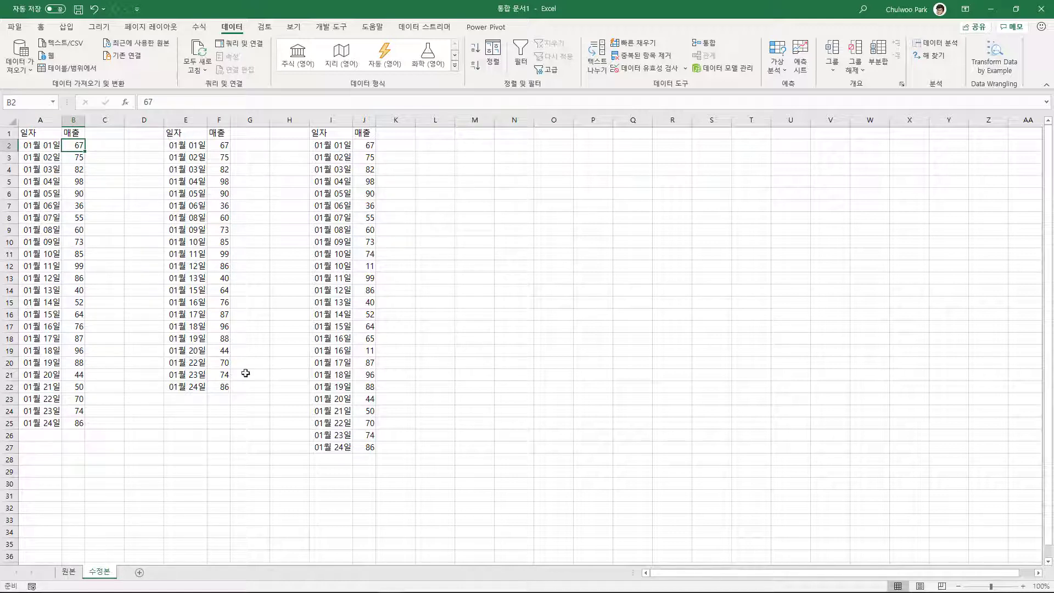
click(47, 214)
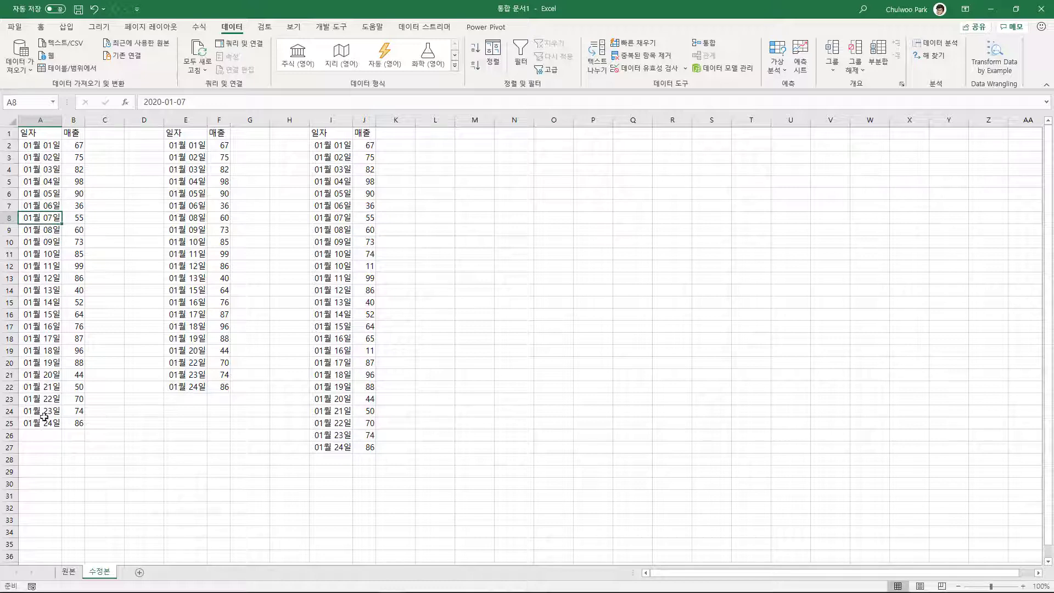
- Compare with the 원본 sheet, return to 수정본, and launch Forecast Sheet
click(69, 571)
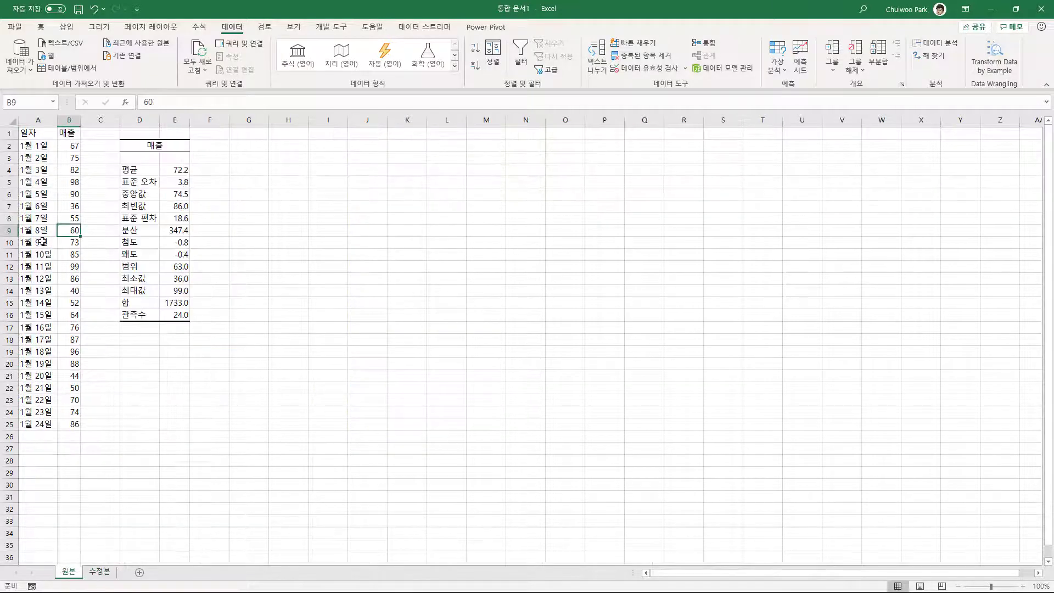
click(100, 572)
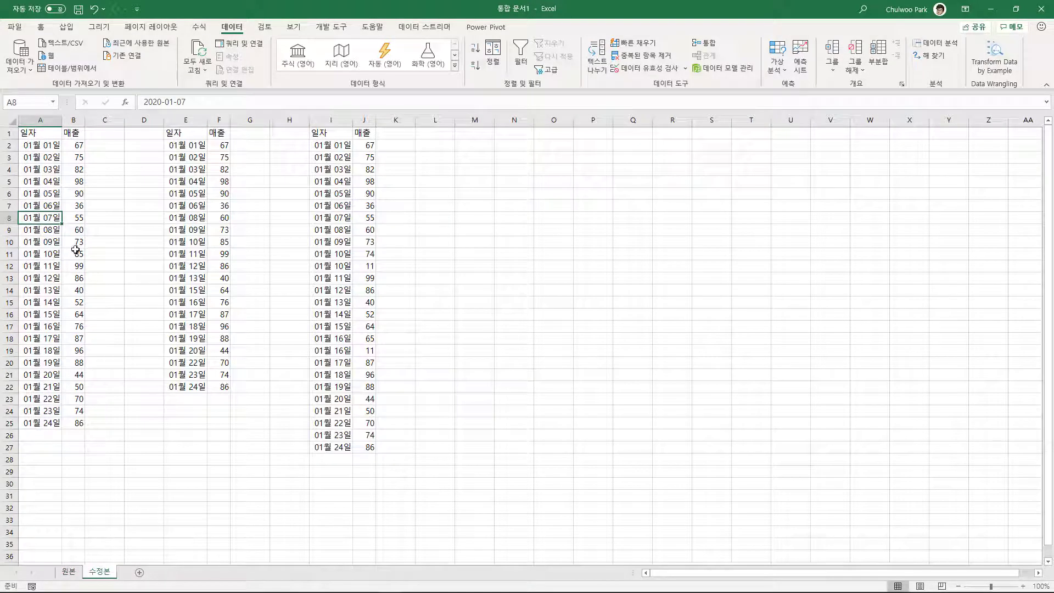
click(800, 54)
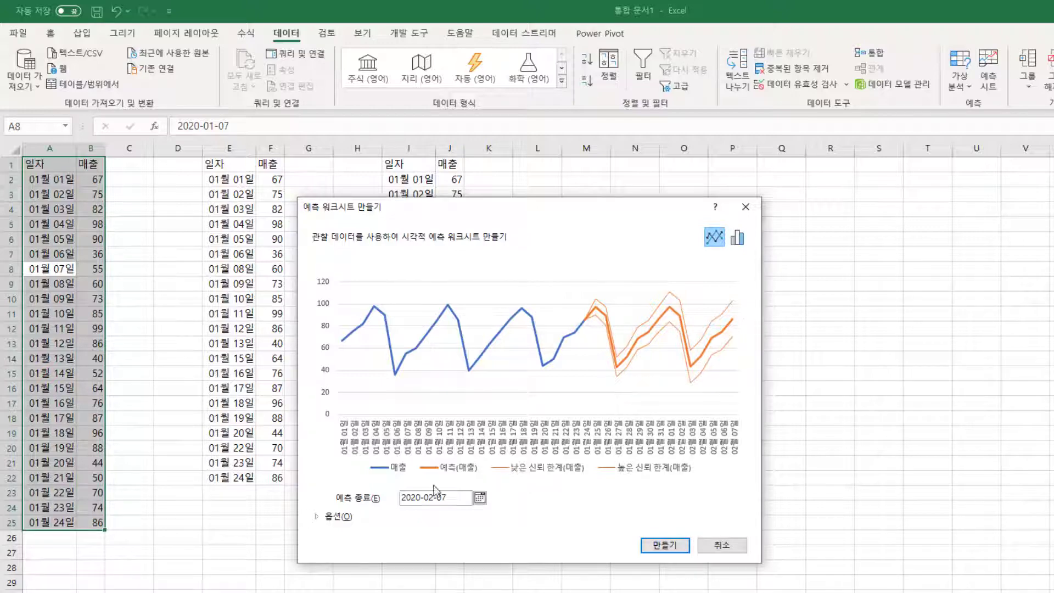
- Expand Options in the Create Forecast Worksheet dialog
click(334, 517)
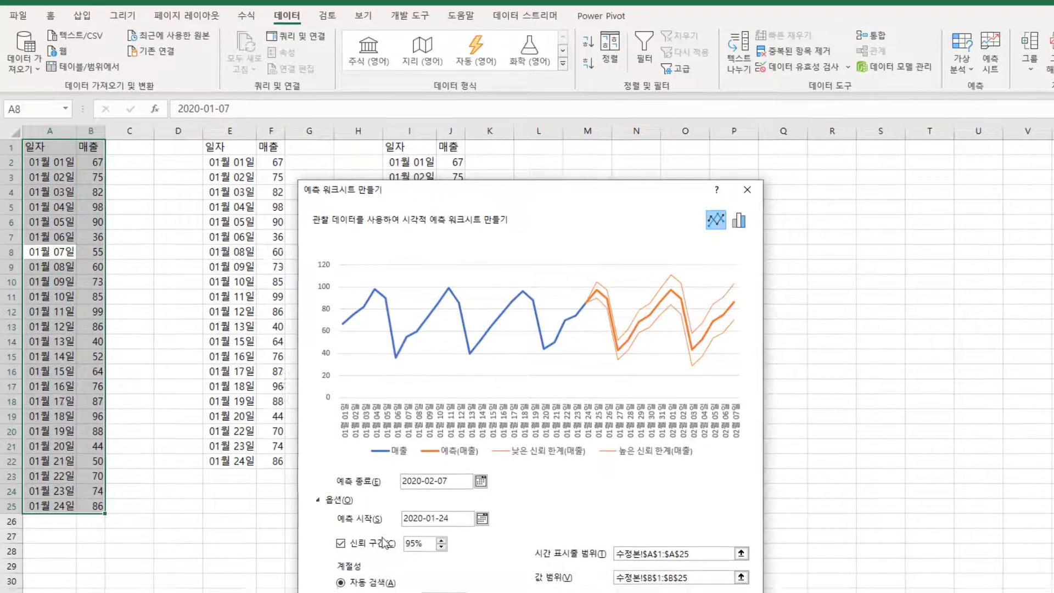
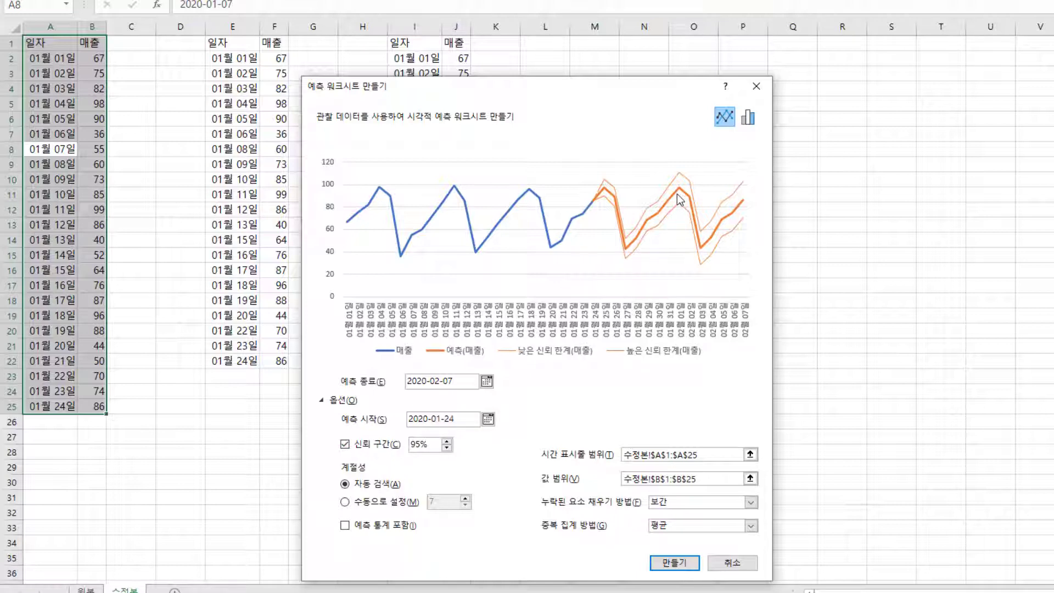
- Toggle the confidence bounds off and back on, then cancel the first table's forecast preview
click(345, 444)
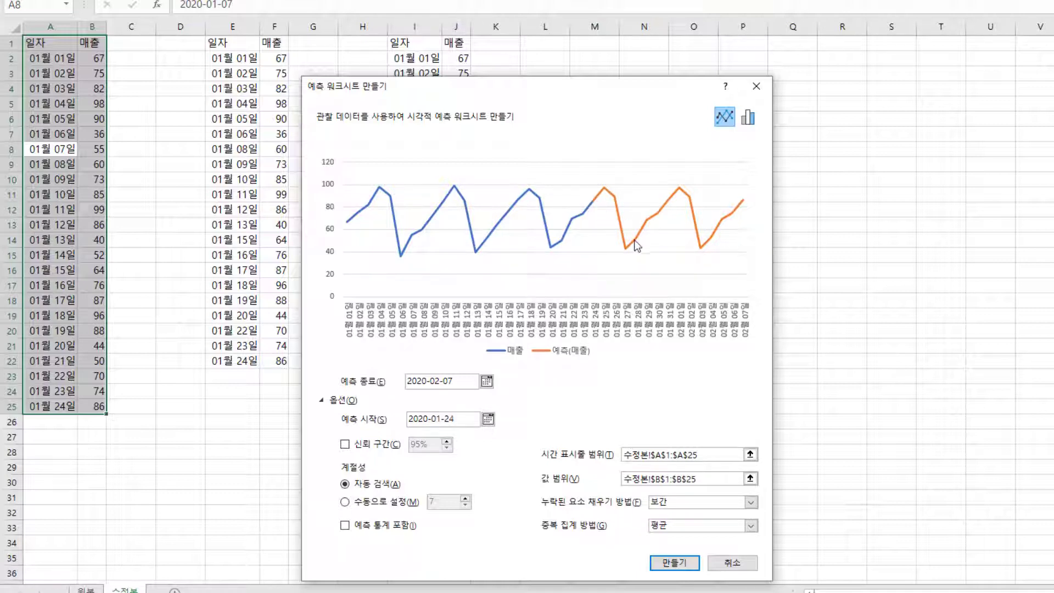
click(345, 446)
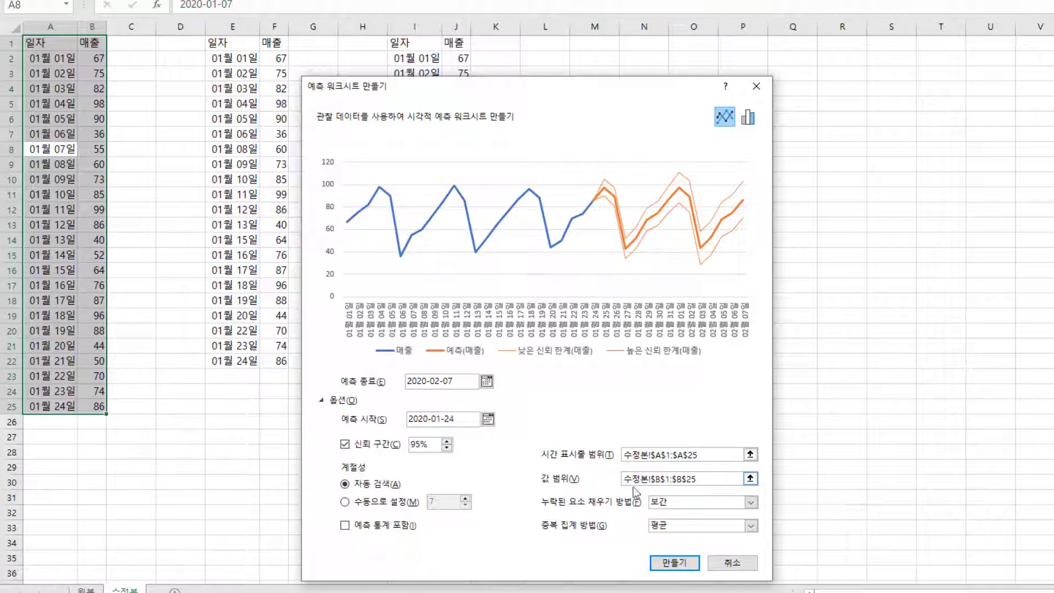
click(732, 565)
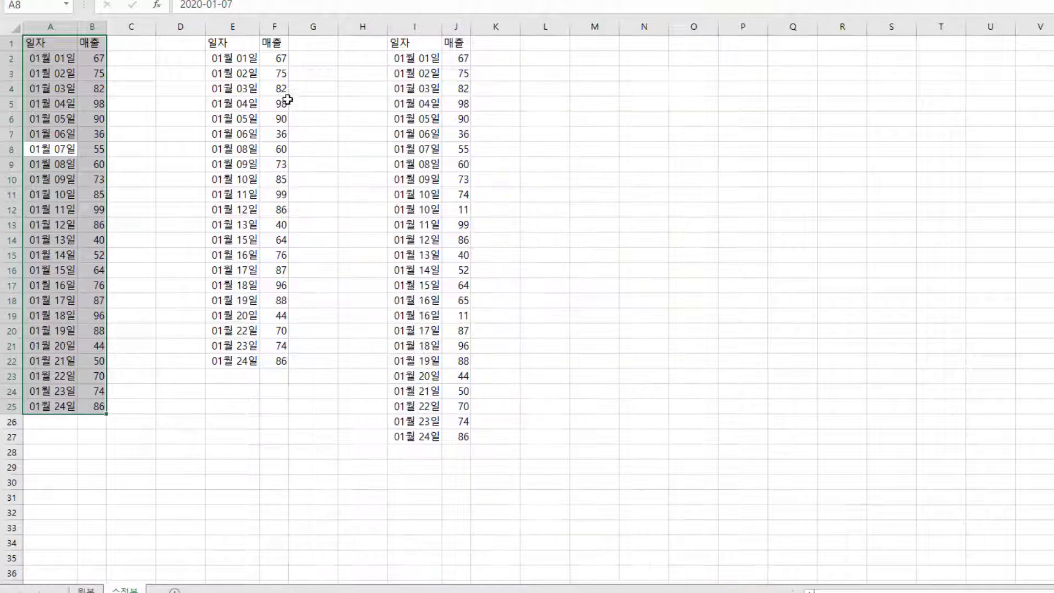
- Check the second table's dates around the missing 01월 07일 and 01월 14일
click(251, 134)
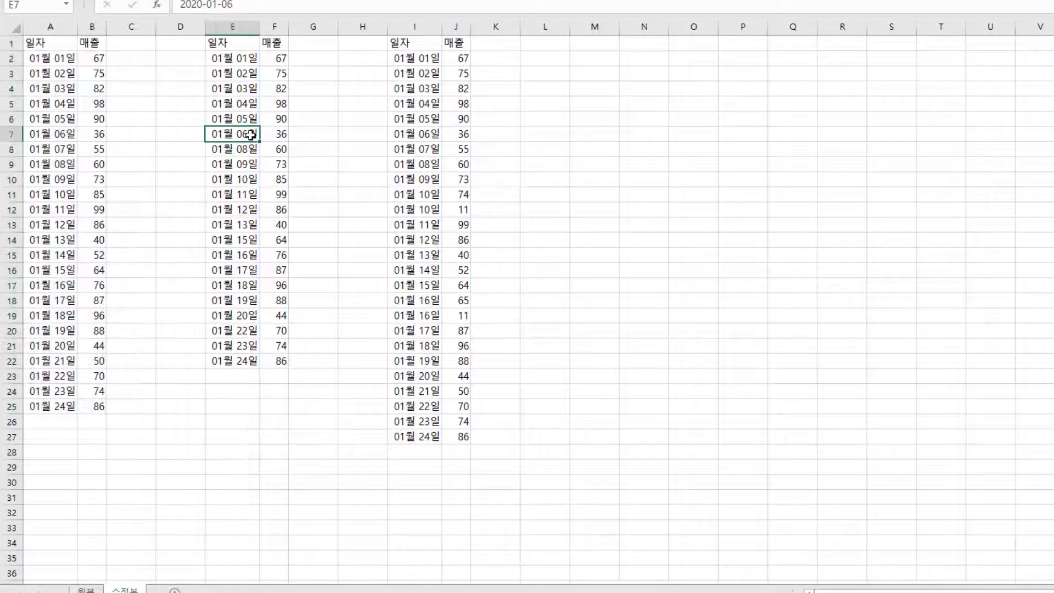
click(249, 147)
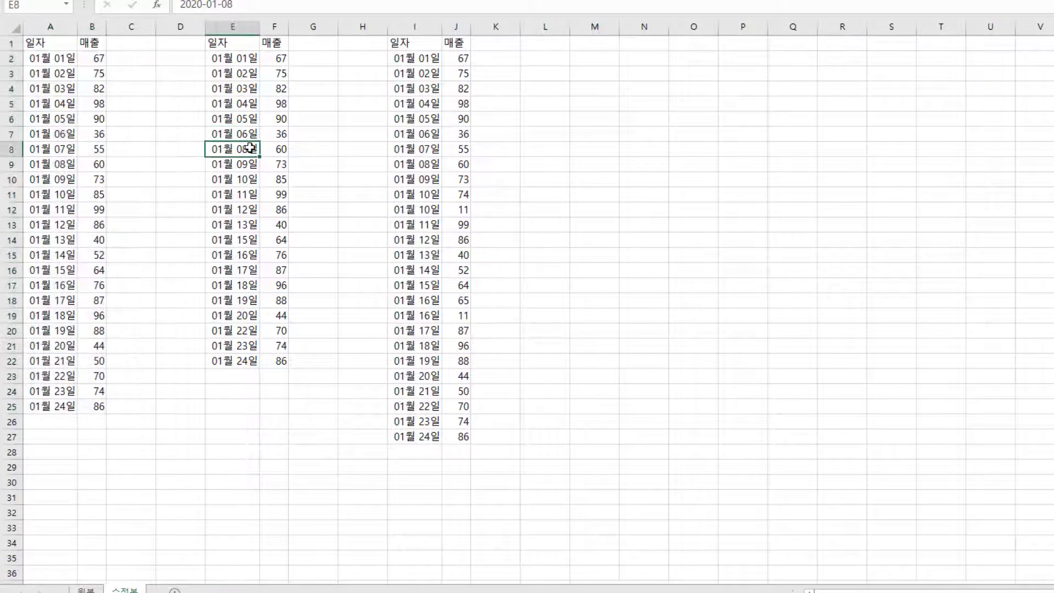
click(247, 225)
click(248, 240)
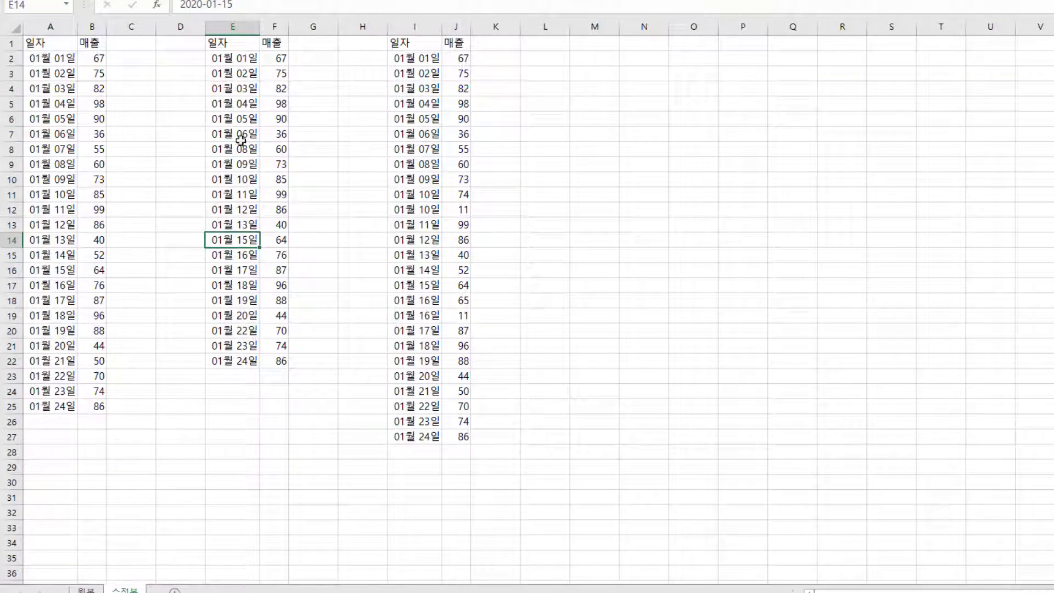
- Select the second sales table in E1:F22 and open its Forecast Sheet preview
mouse_move(226, 43)
mouse_down()
mouse_move(263, 72)
mouse_move(272, 225)
mouse_up()
click(275, 112)
drag(266, 57, 277, 357)
click(242, 225)
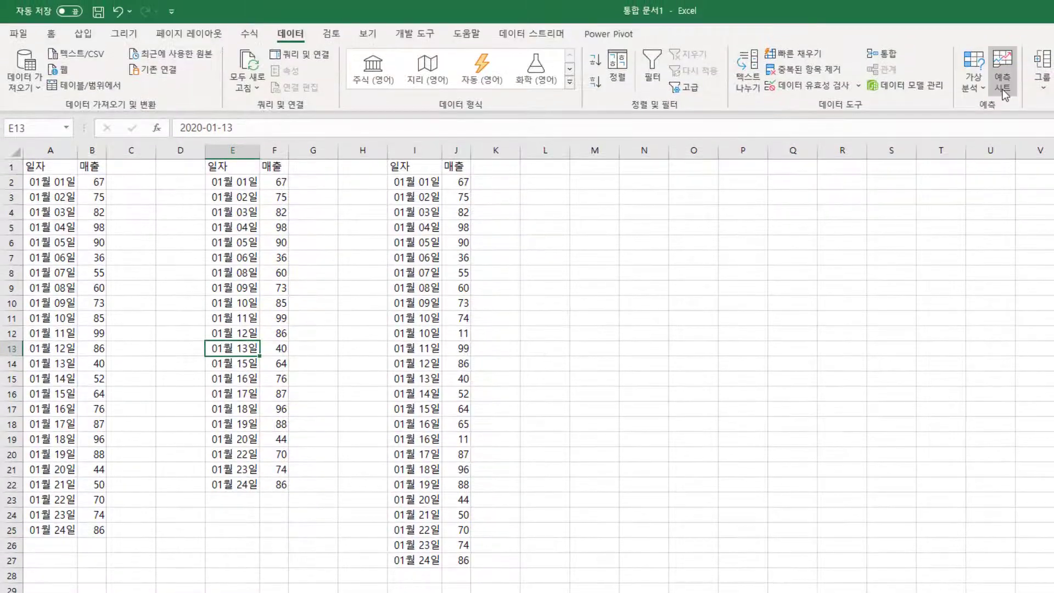
click(1002, 17)
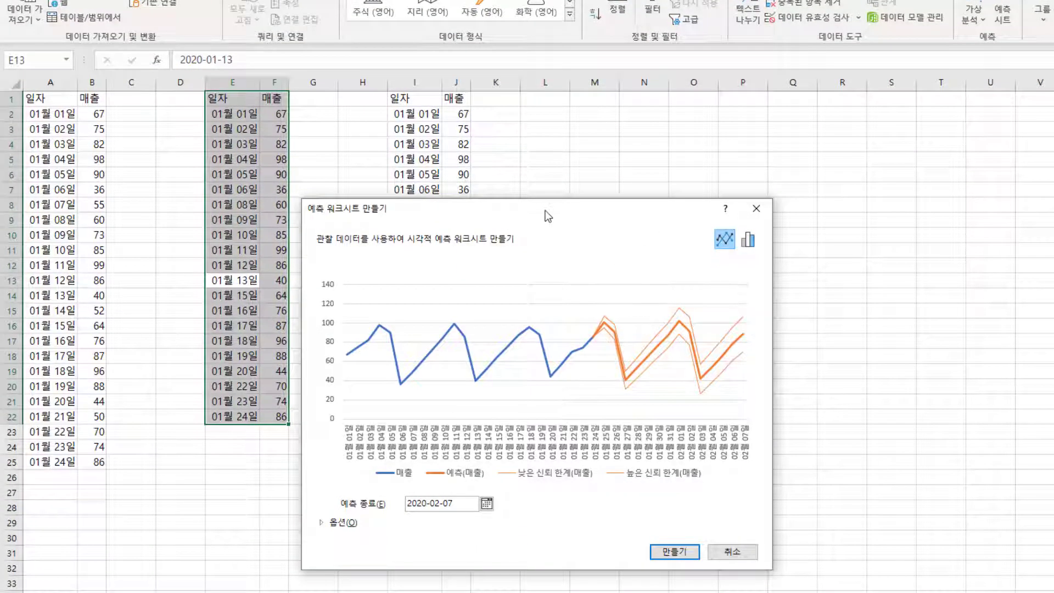
- Try filling missing dates with Zeros, revert to Interpolation, then cancel the forecast dialog
drag(547, 215, 593, 137)
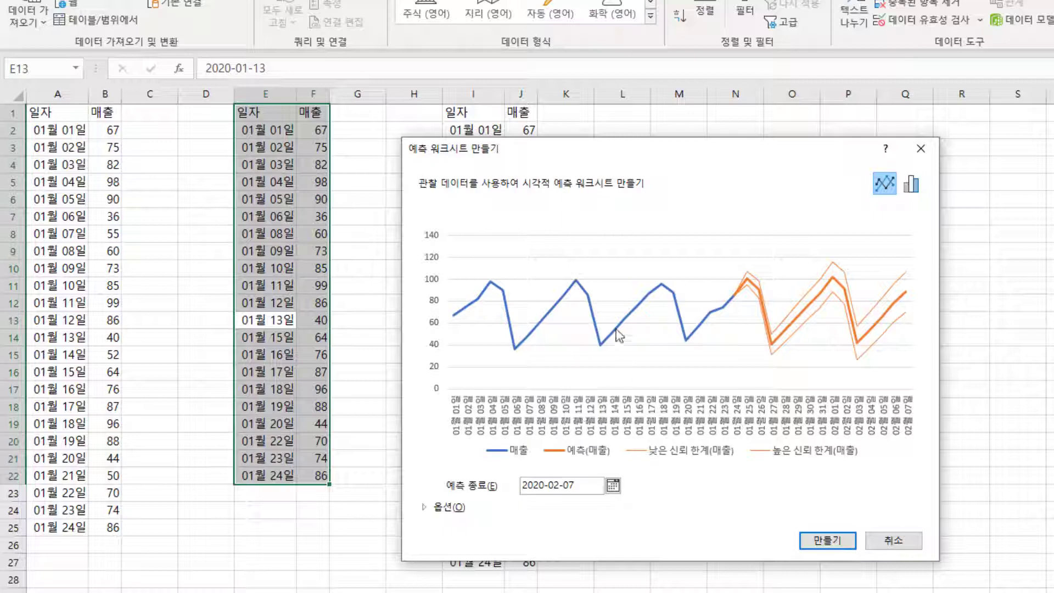
click(451, 508)
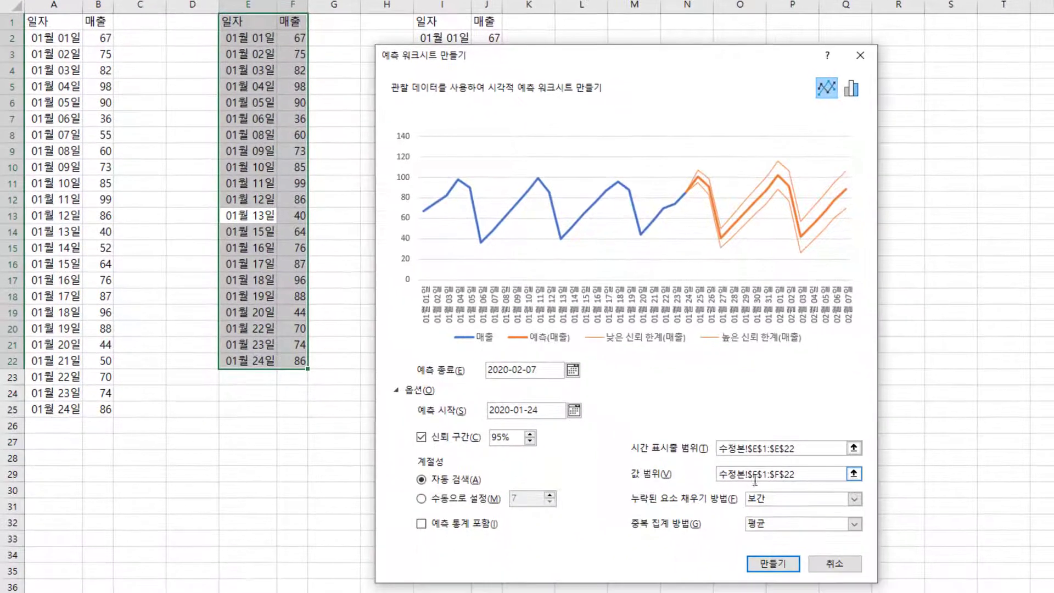
click(854, 499)
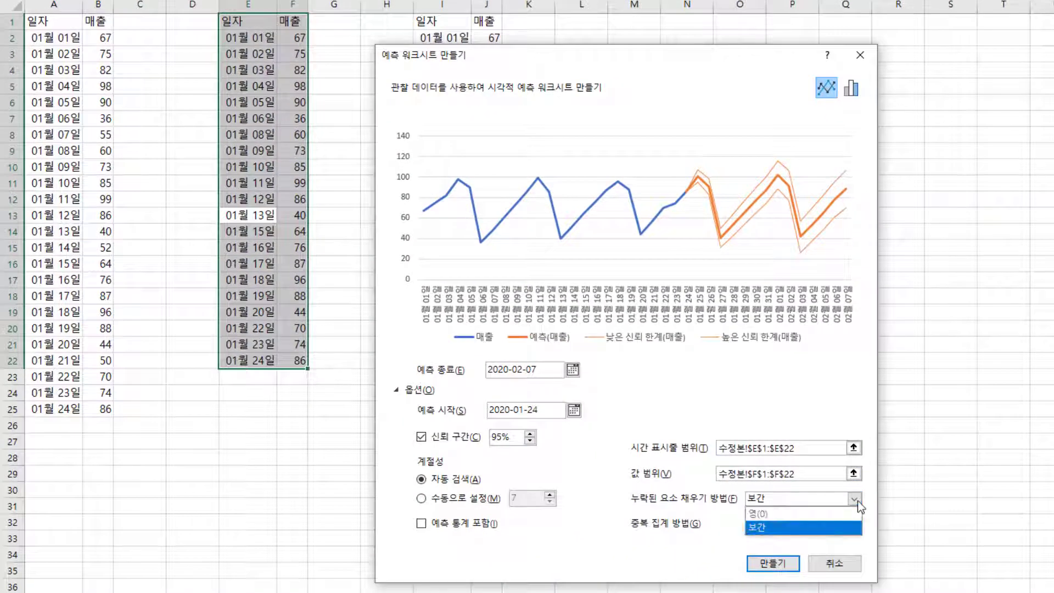
click(805, 516)
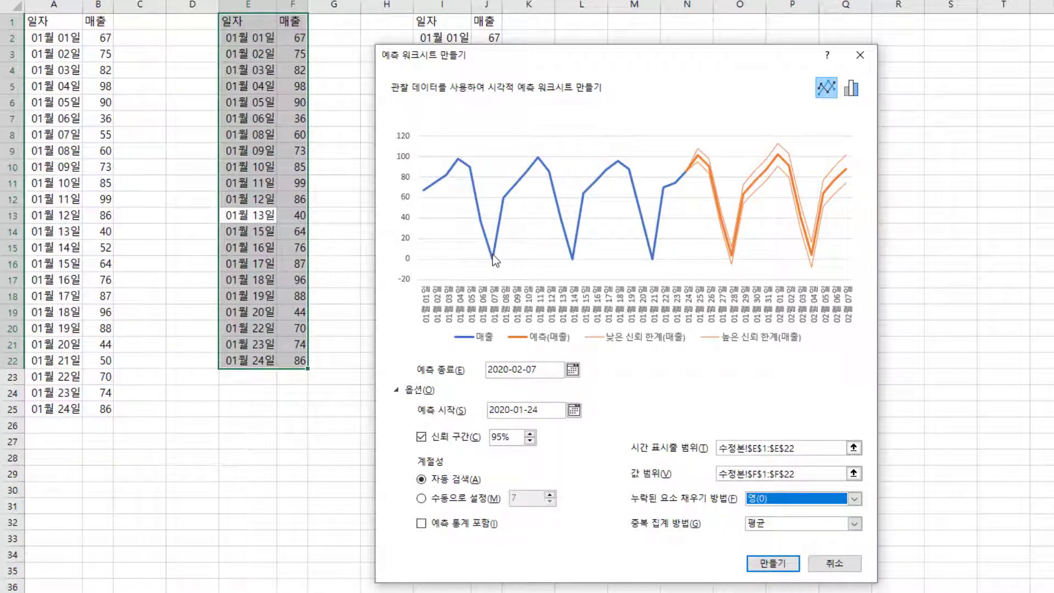
click(860, 500)
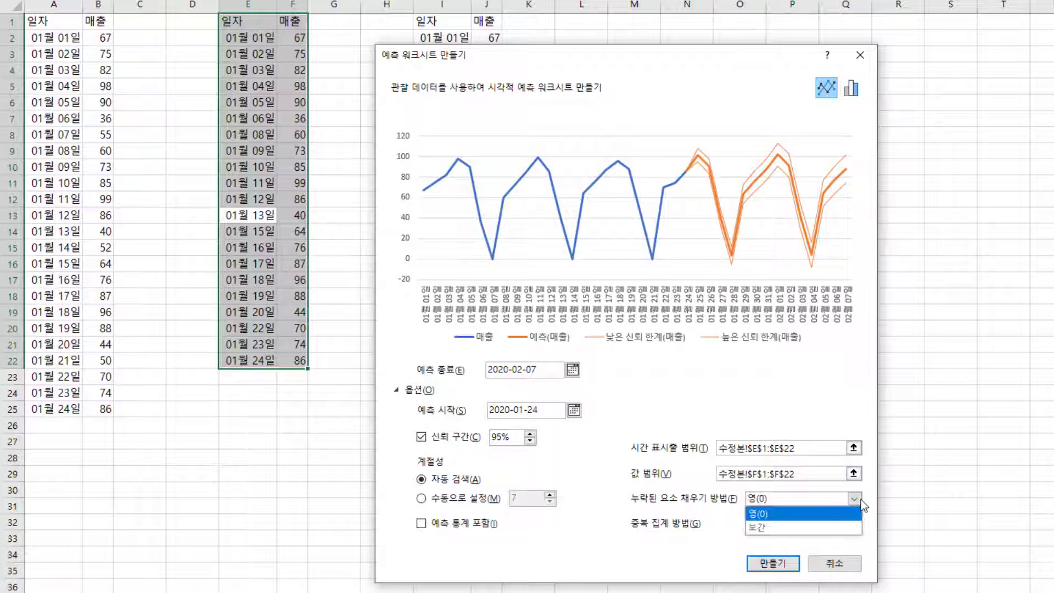
click(811, 527)
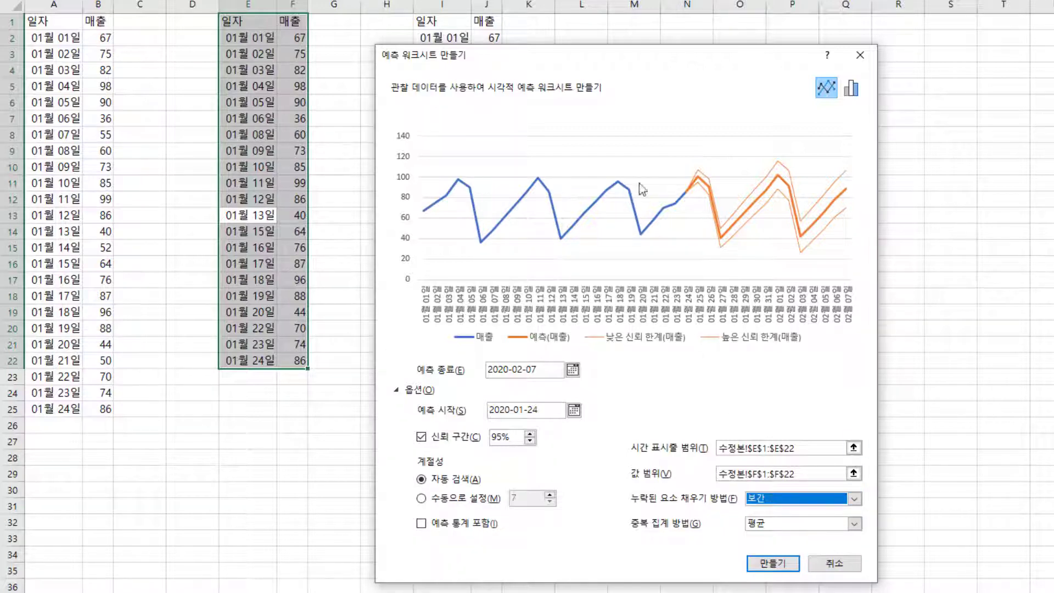
click(834, 563)
- Highlight the duplicate 01월 10일 and 01월 16일 rows in the third table
click(517, 203)
click(479, 158)
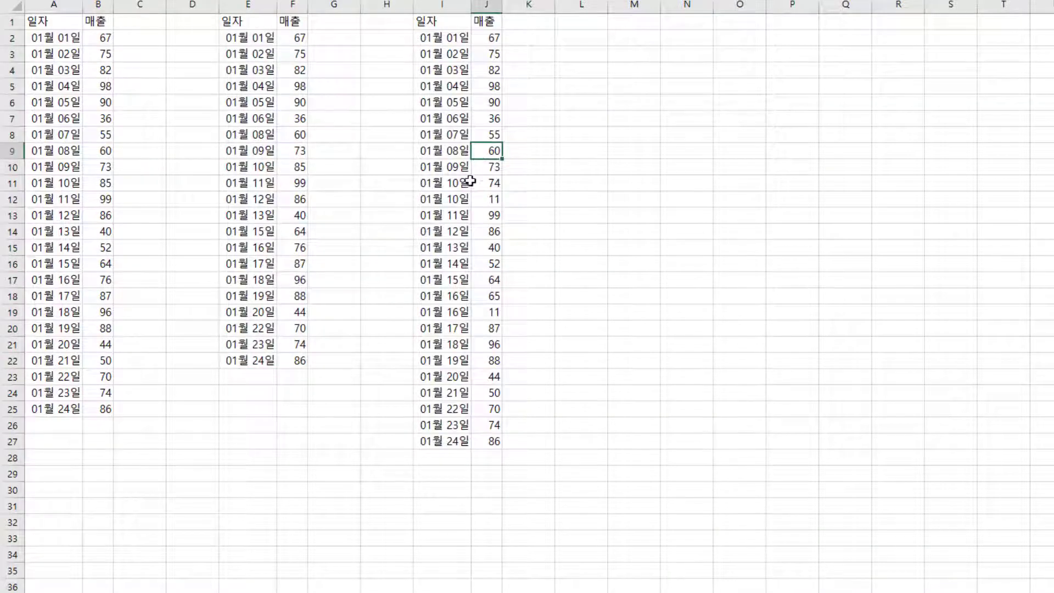
drag(439, 184, 473, 196)
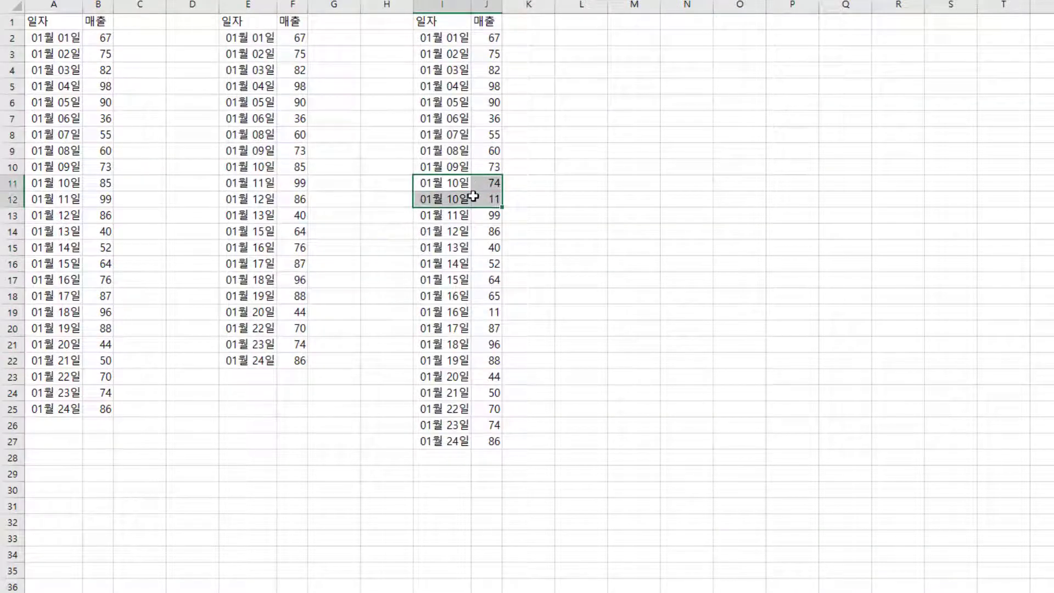
click(473, 296)
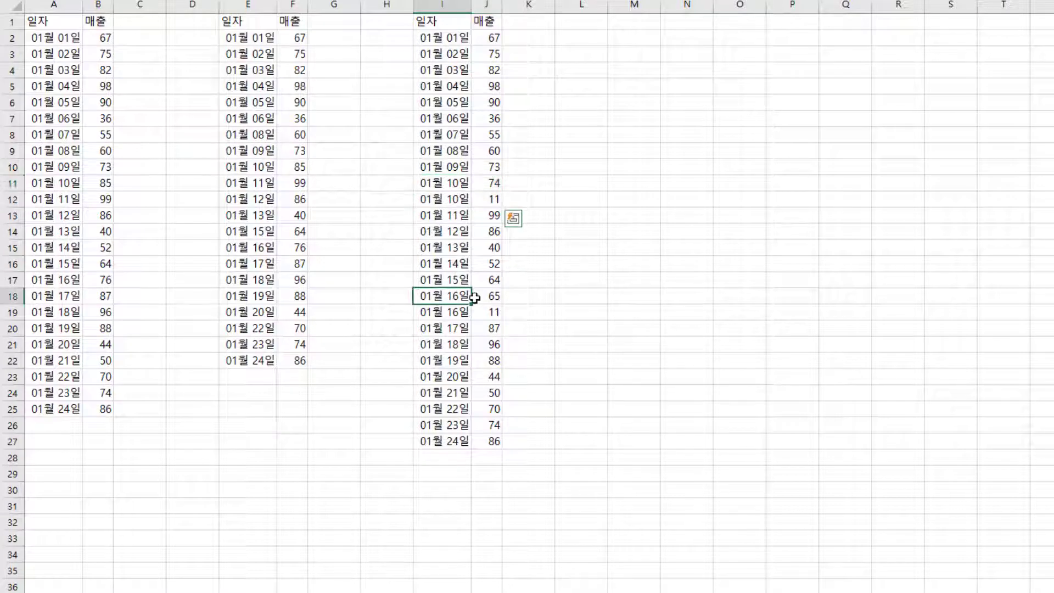
drag(474, 298, 477, 311)
- Open a Forecast Sheet preview from a cell inside the third table
click(475, 359)
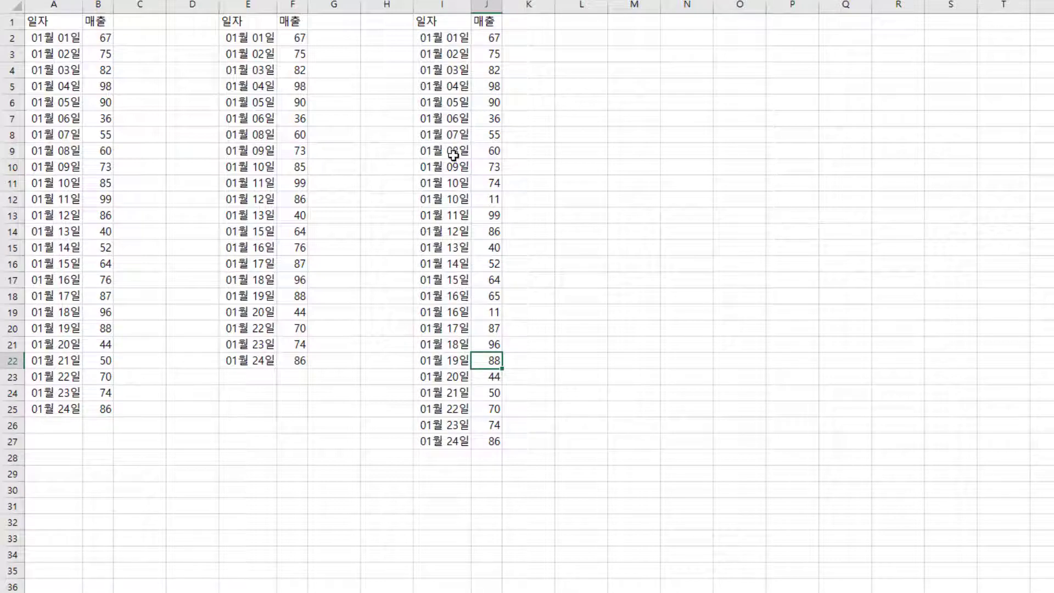
click(458, 183)
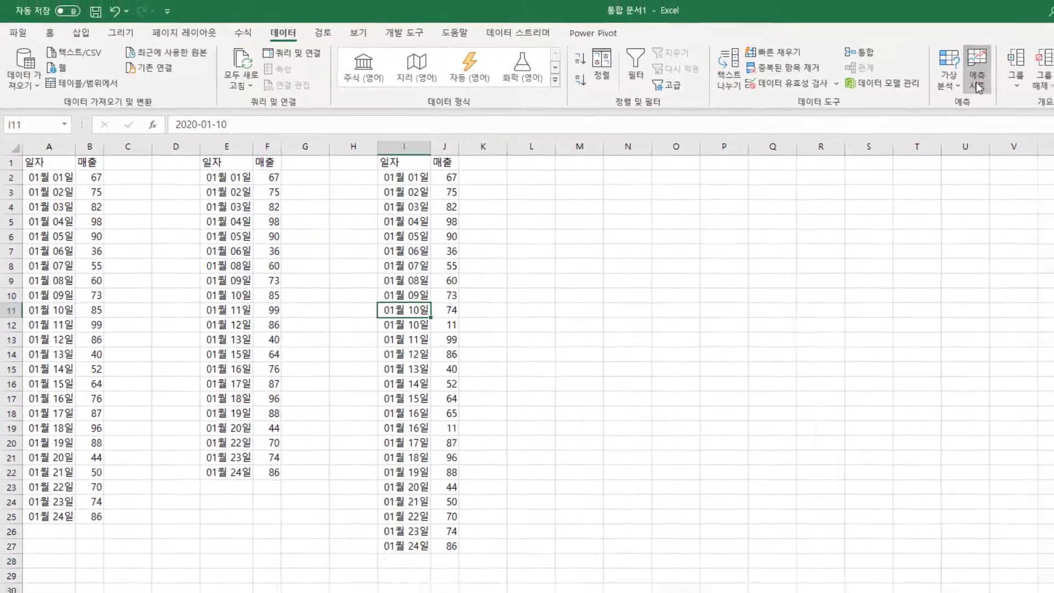
click(977, 83)
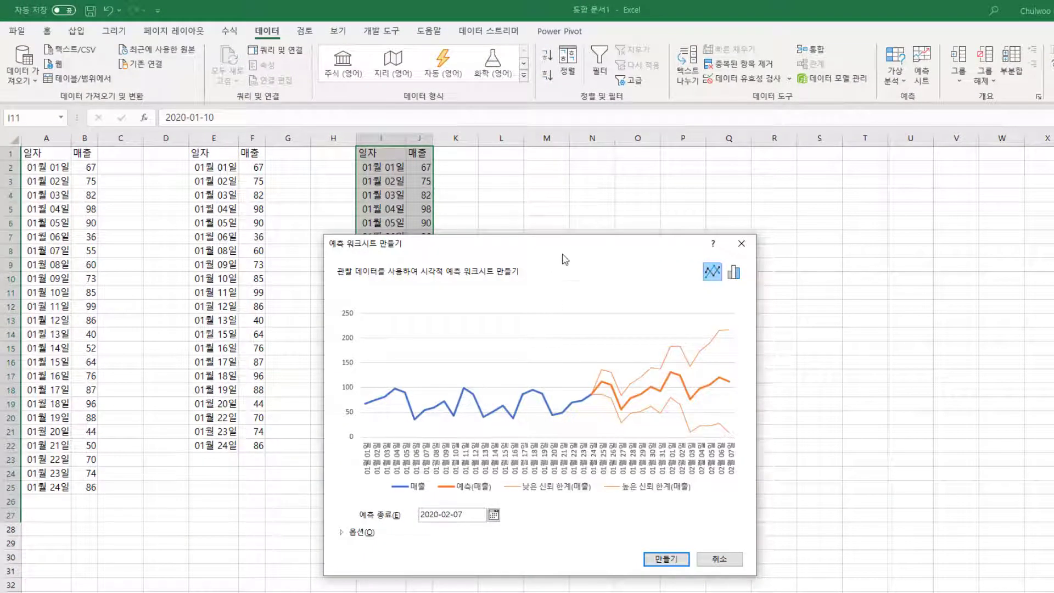
- Set Aggregate Duplicates Using to Sum (합계) and create the forecast sheet Sheet5
drag(625, 238, 741, 181)
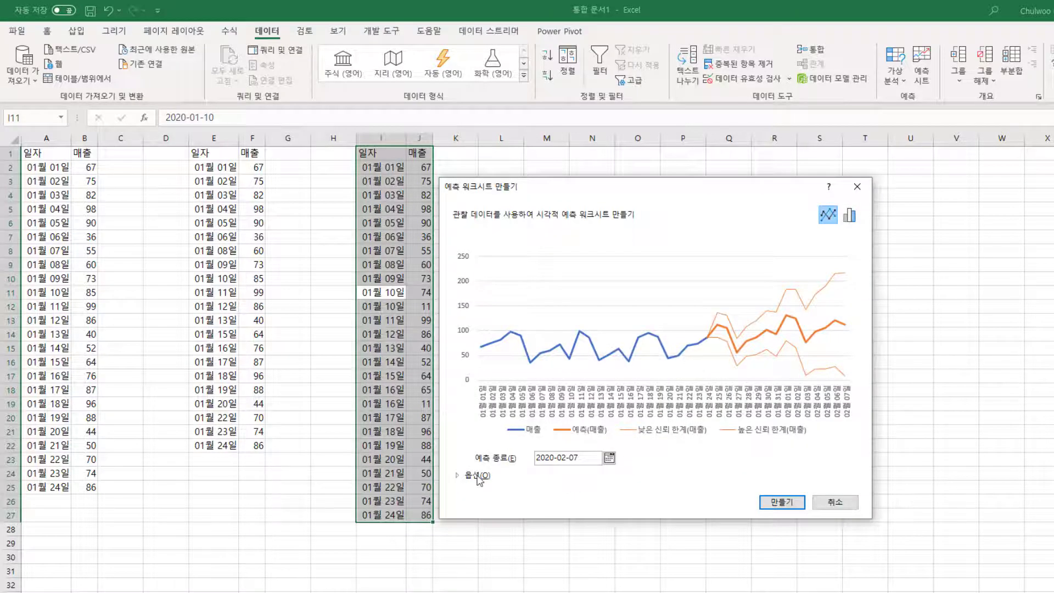
click(477, 475)
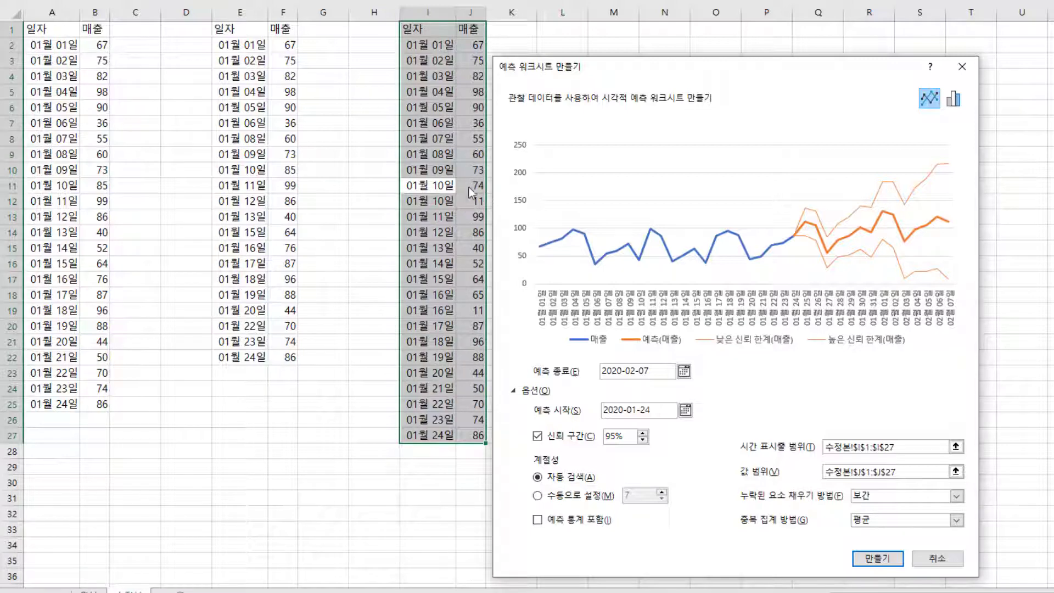
click(957, 520)
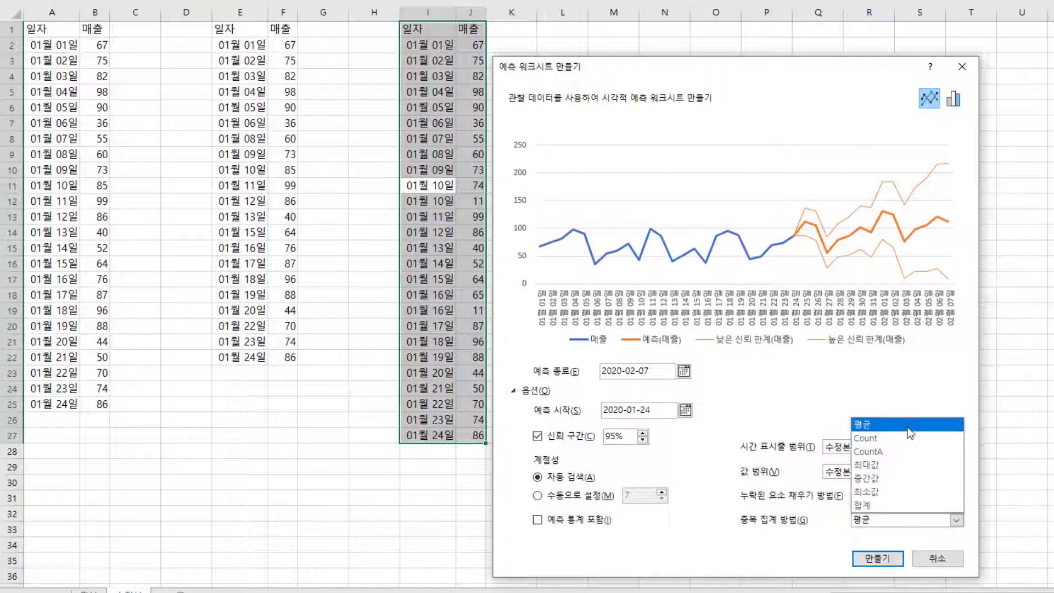
click(878, 504)
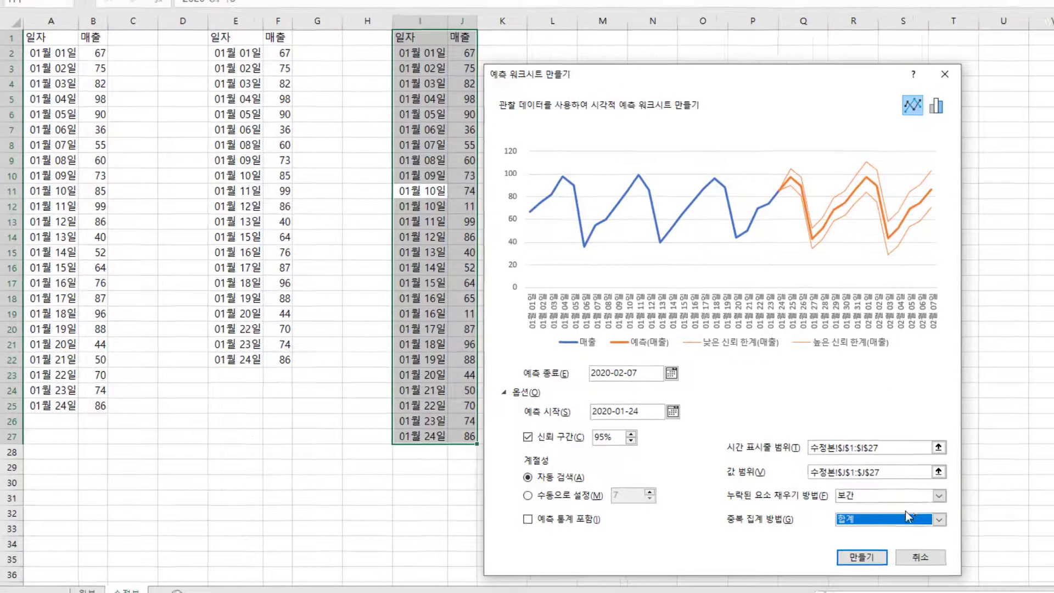
key(Return)
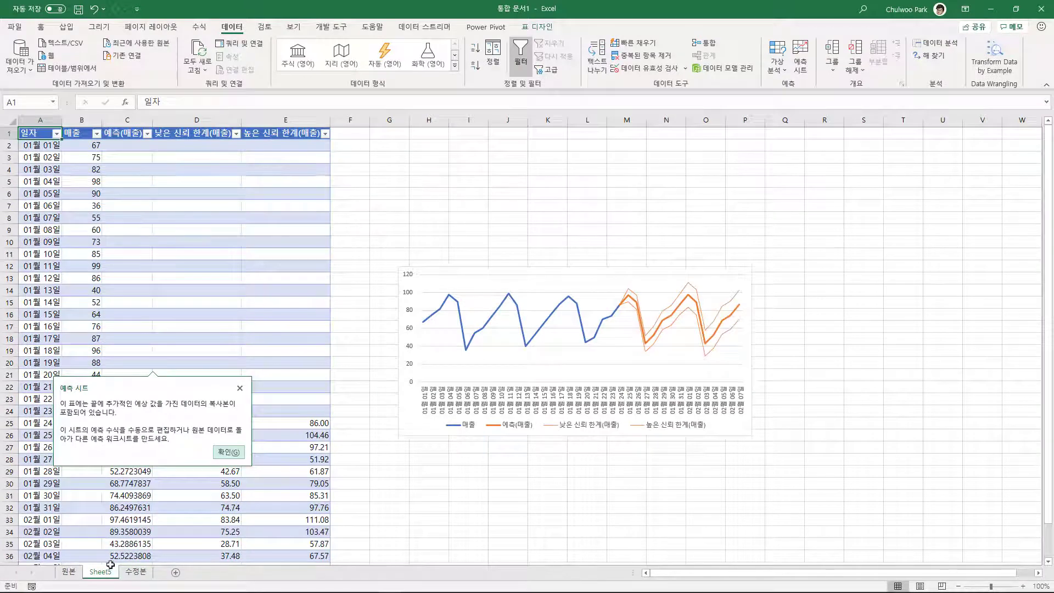
click(235, 454)
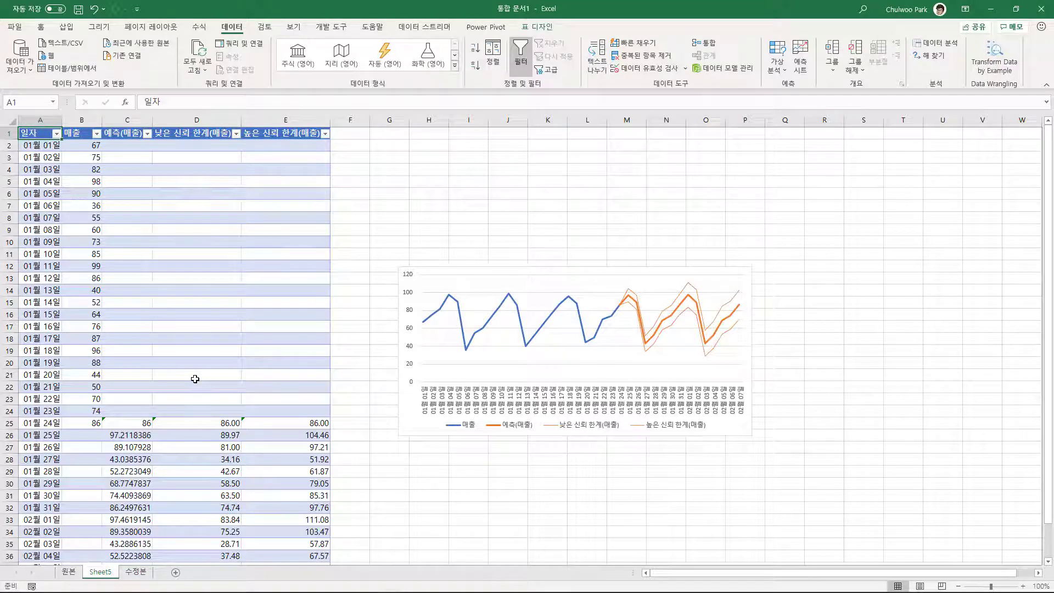
scroll(194, 379, down, 1)
scroll(195, 378, up, 1)
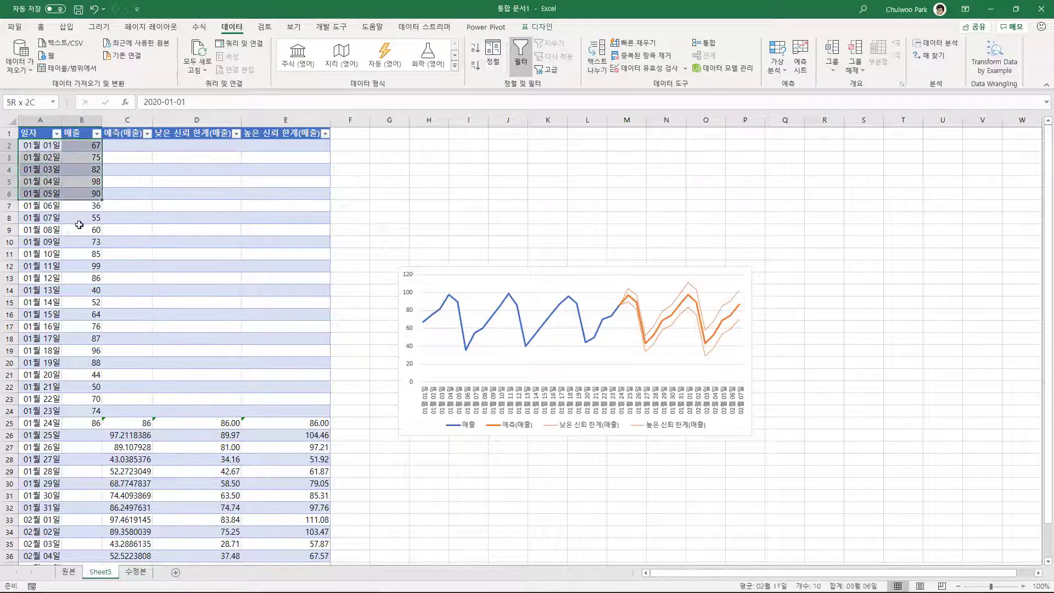
drag(40, 146, 96, 423)
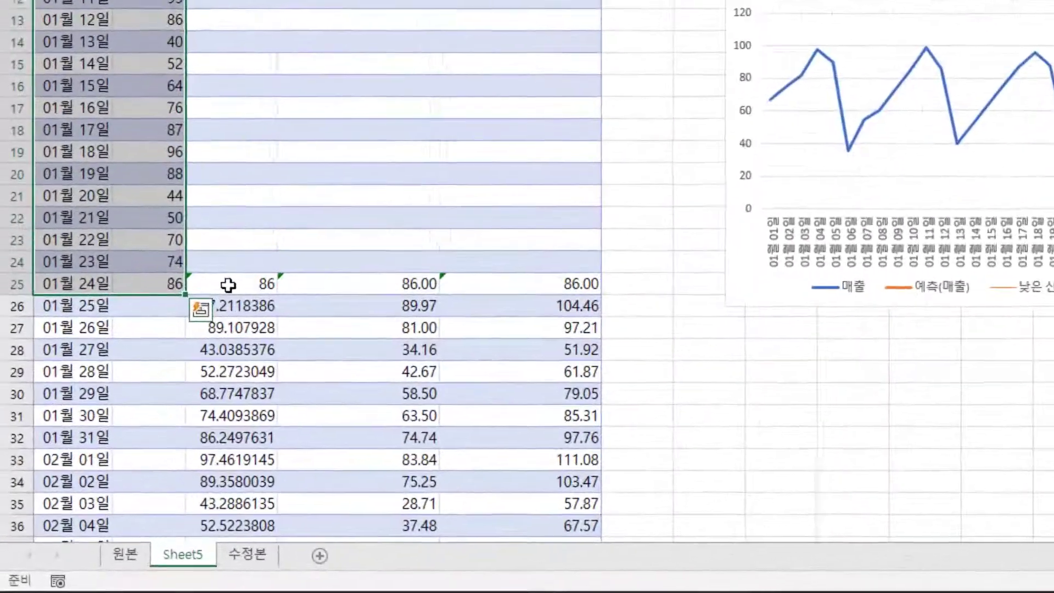
click(225, 282)
click(343, 280)
click(500, 278)
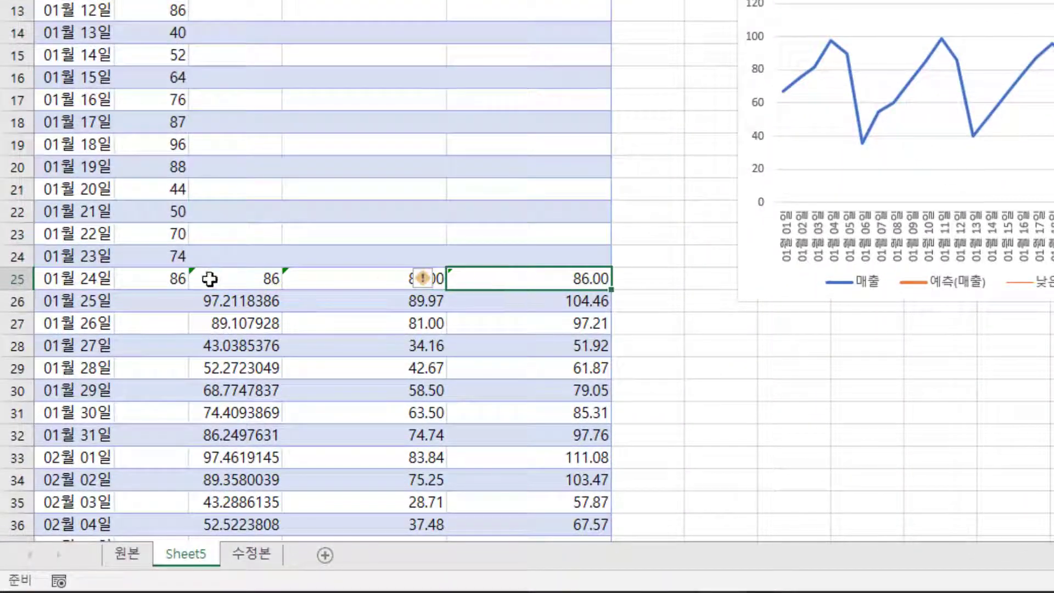
click(159, 278)
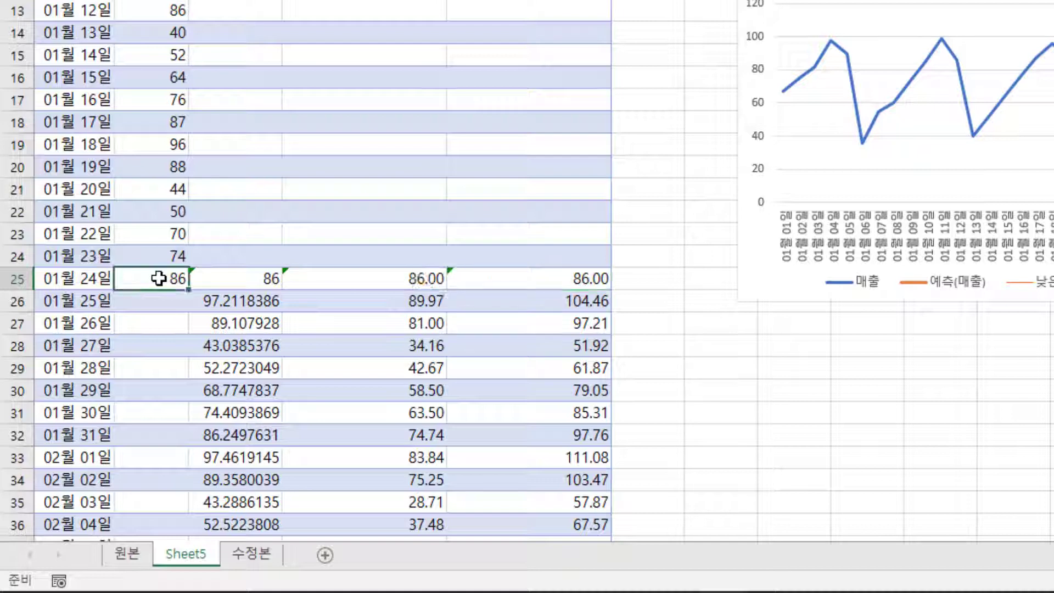
click(228, 279)
click(343, 280)
click(508, 280)
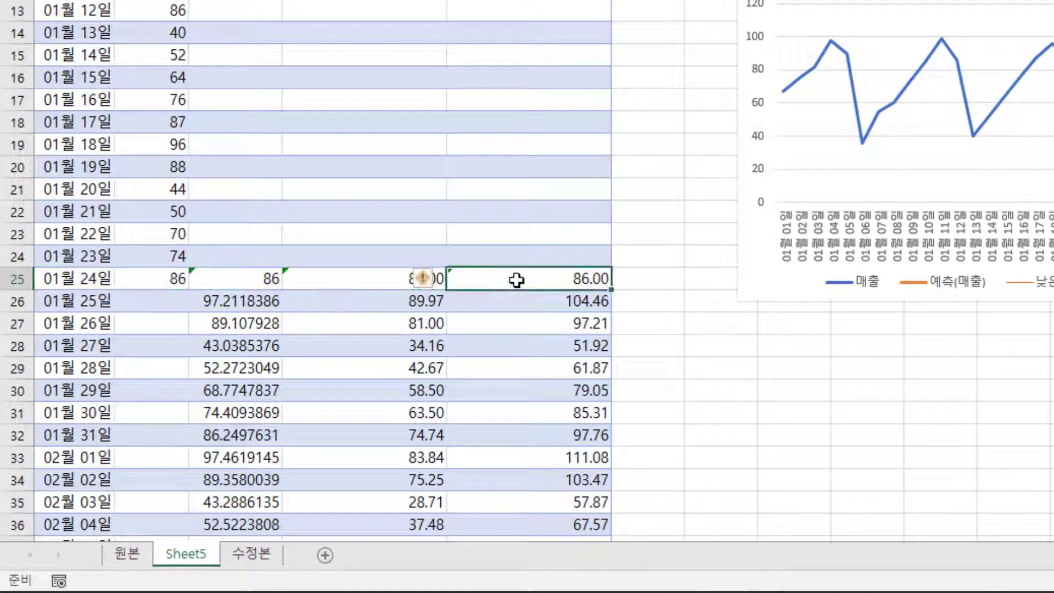
click(137, 277)
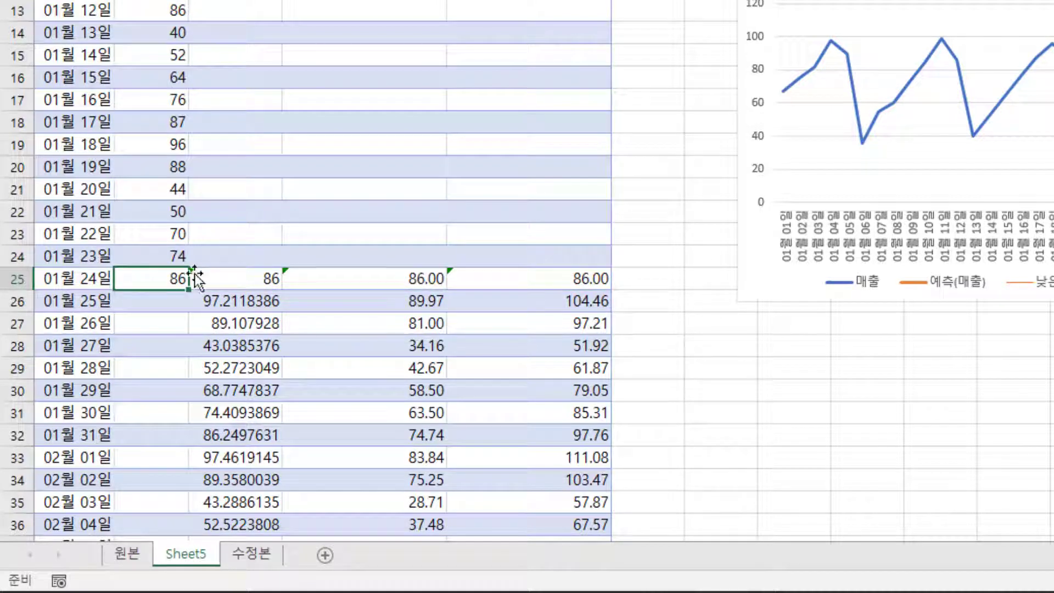
click(238, 275)
click(336, 273)
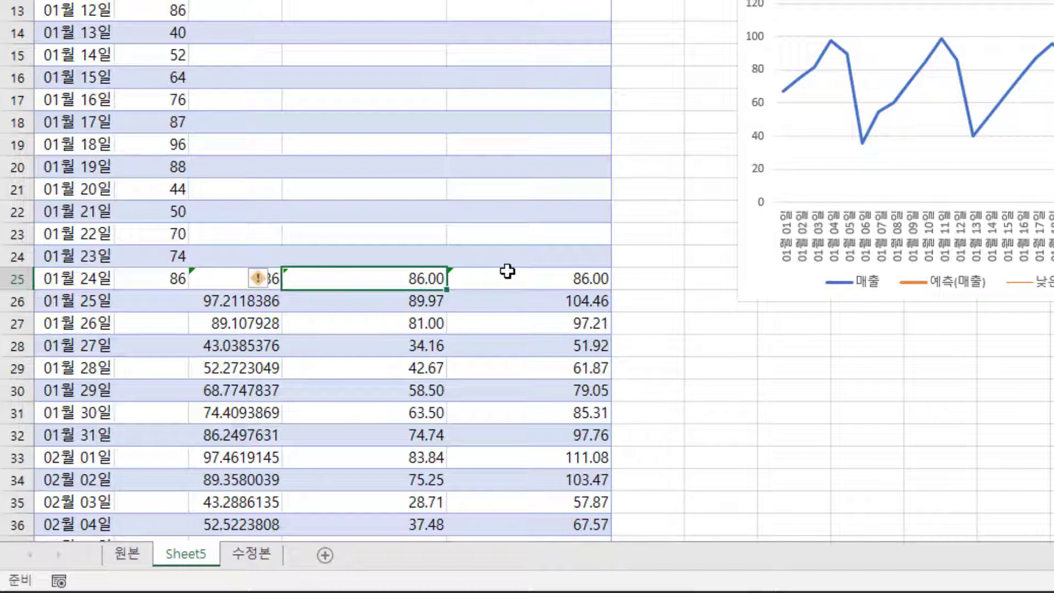
scroll(507, 271, down, 1)
scroll(493, 264, down, 1)
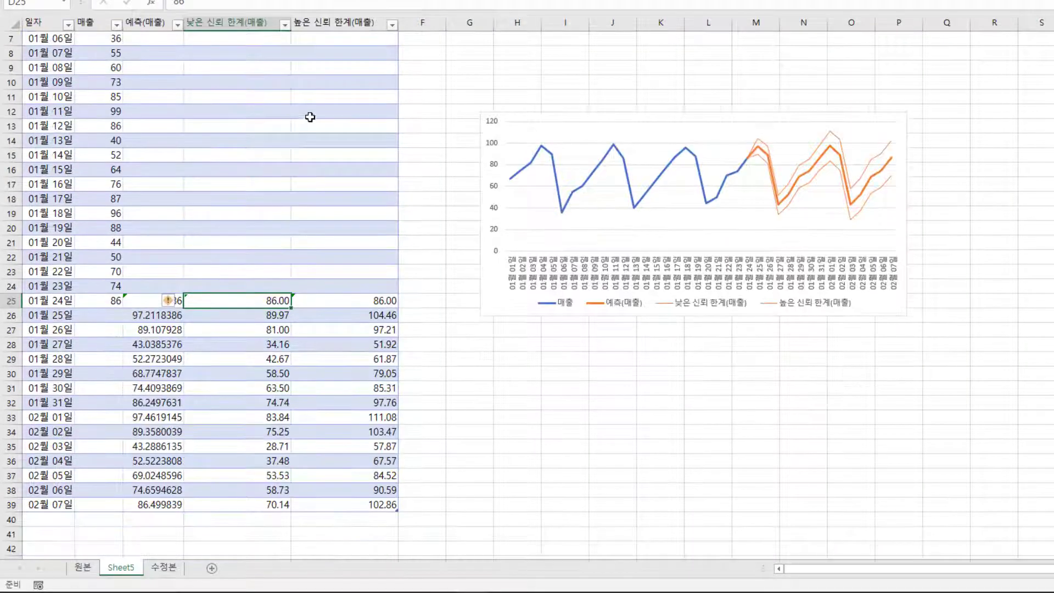
drag(263, 315, 252, 501)
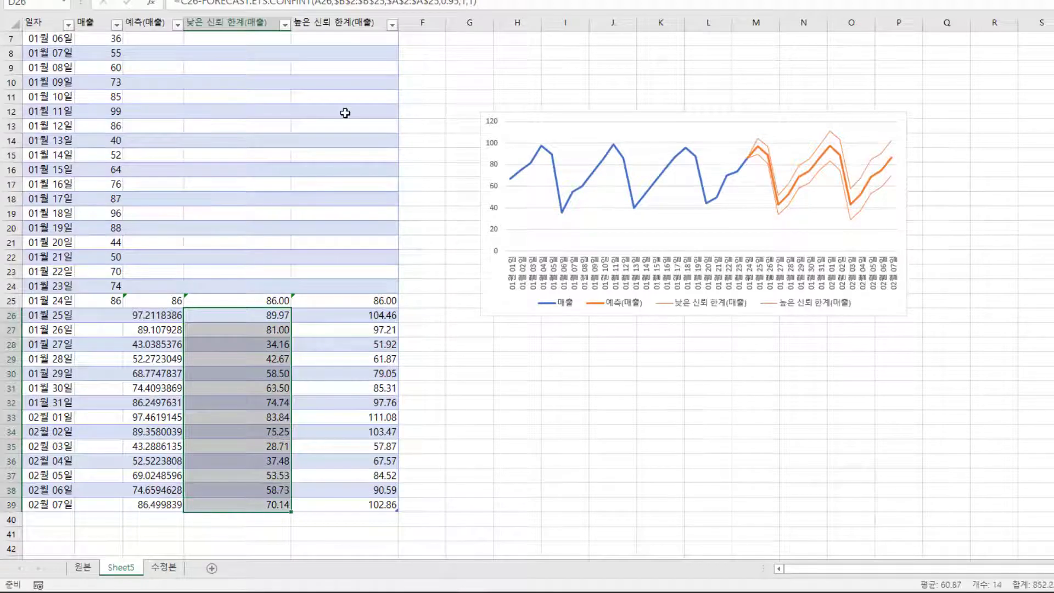
scroll(344, 115, down, 2)
scroll(344, 115, down, 1)
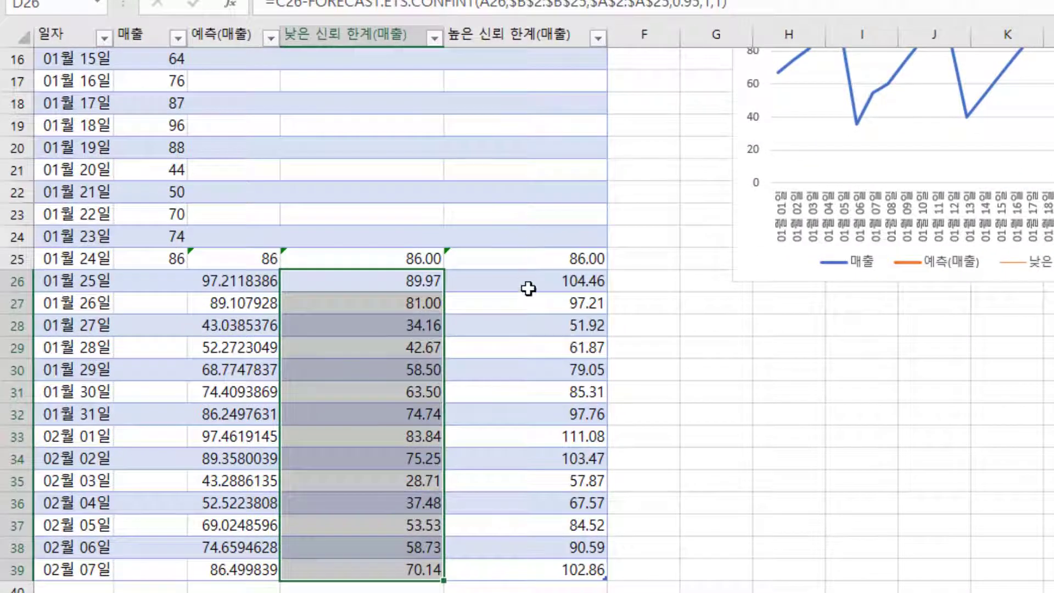
drag(529, 284, 523, 563)
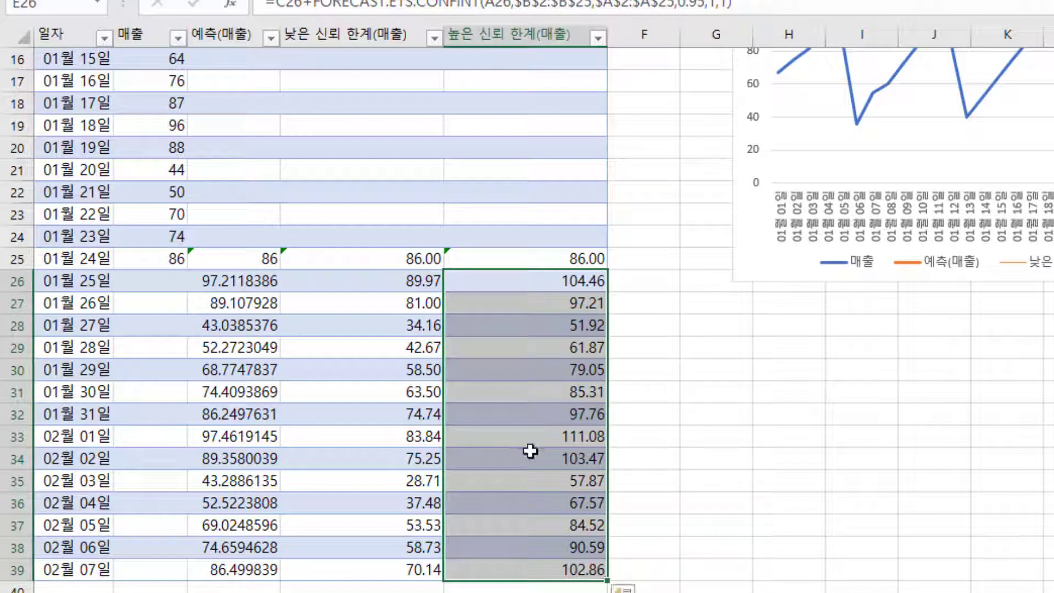
click(249, 569)
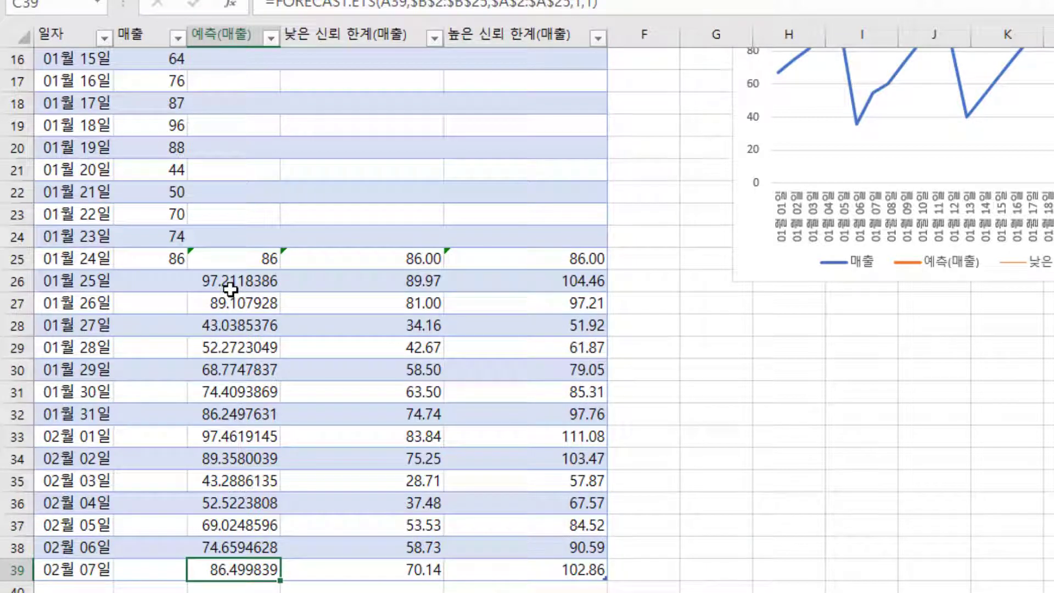
drag(230, 286, 563, 567)
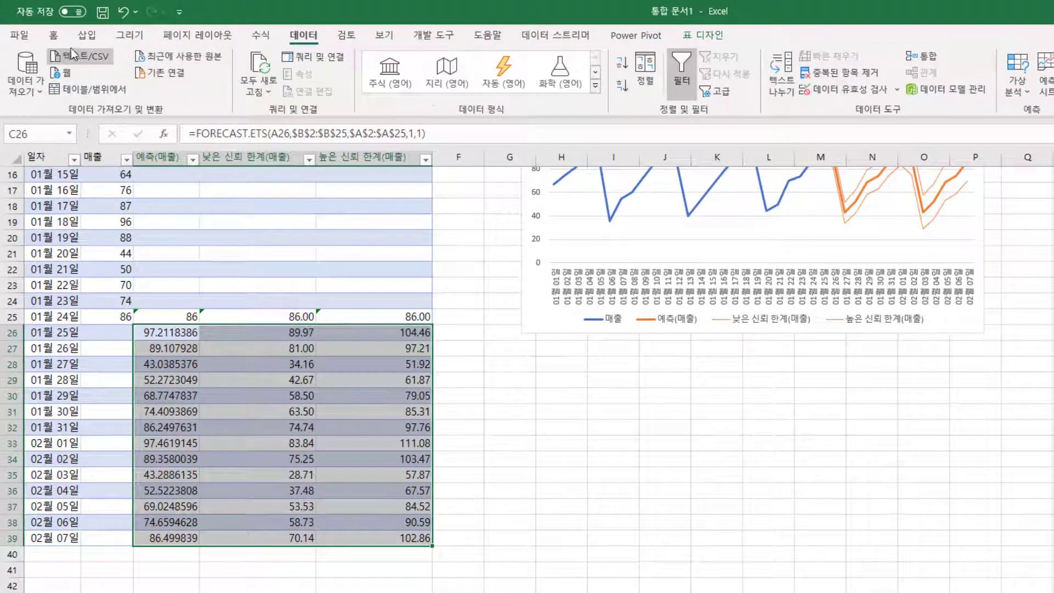
- Decrease decimals on C26:E39 until the forecast and bound values are whole numbers
click(54, 37)
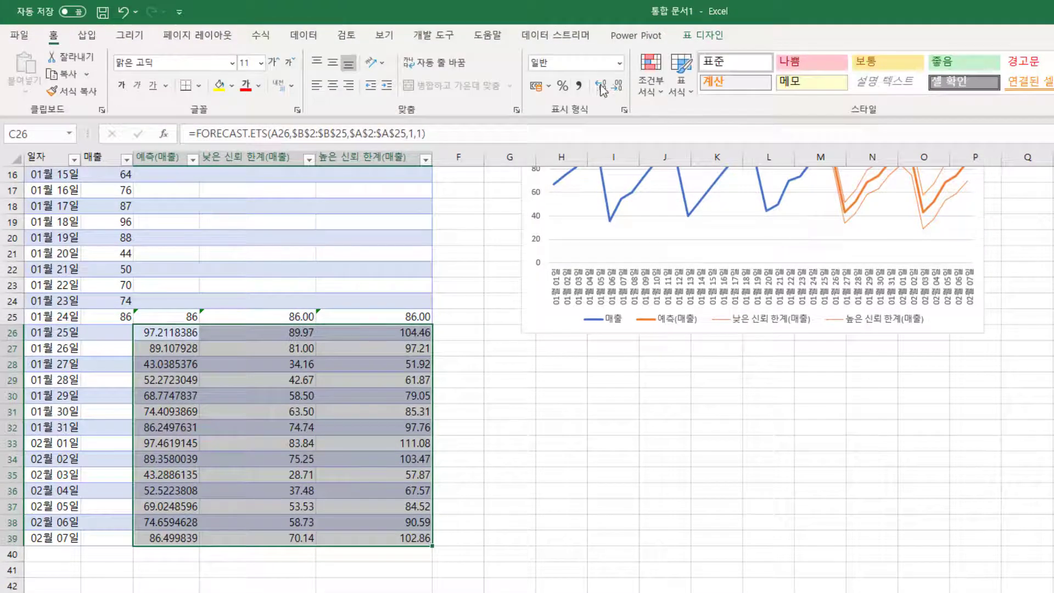
click(618, 86)
click(618, 86)
click(618, 86)
click(618, 86)
click(618, 86)
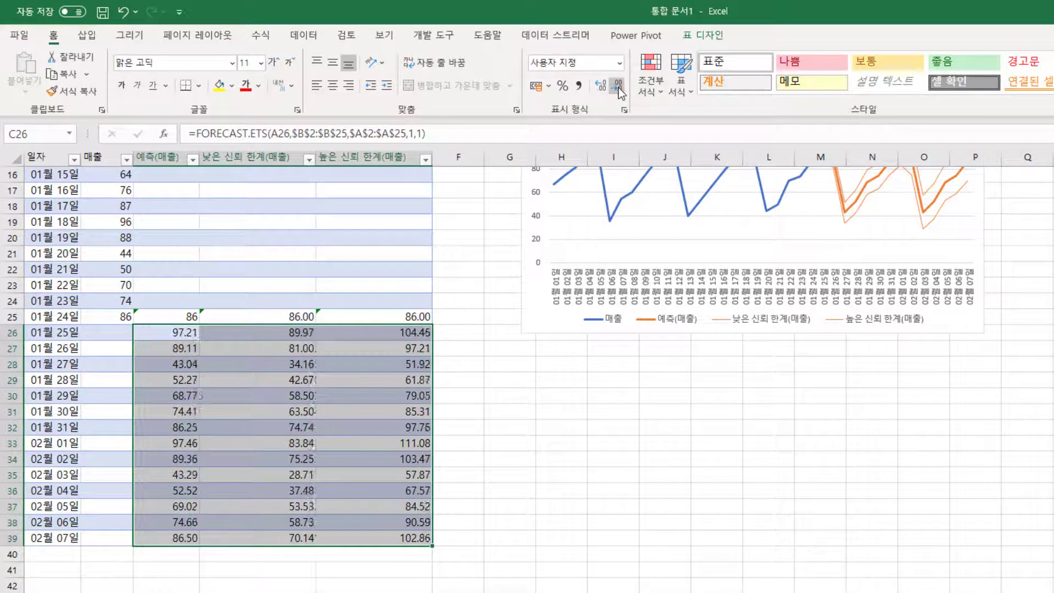
click(619, 86)
click(619, 86)
click(302, 383)
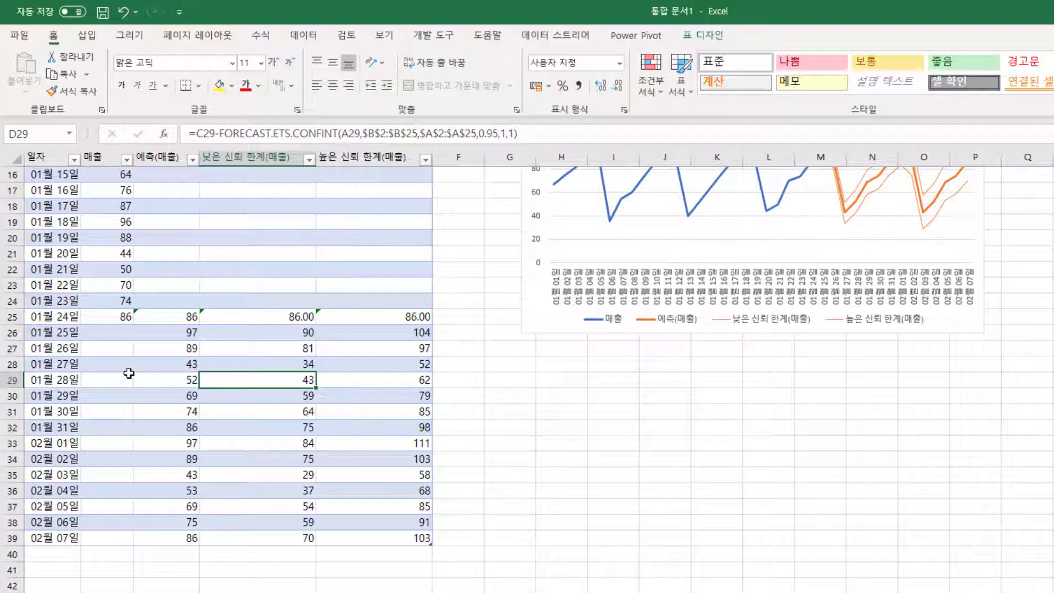
scroll(649, 409, up, 2)
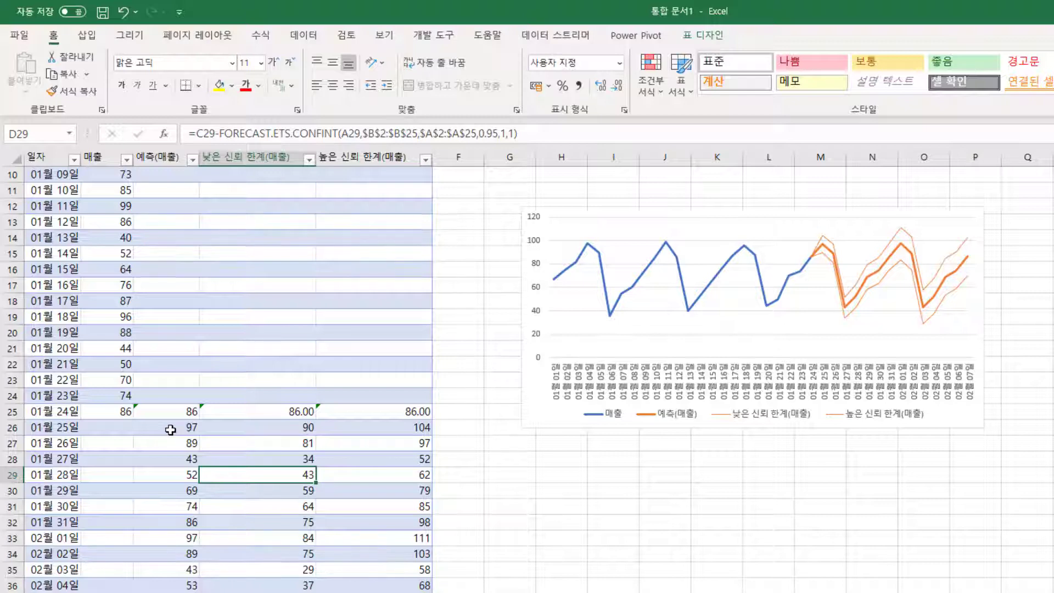
click(280, 429)
click(388, 428)
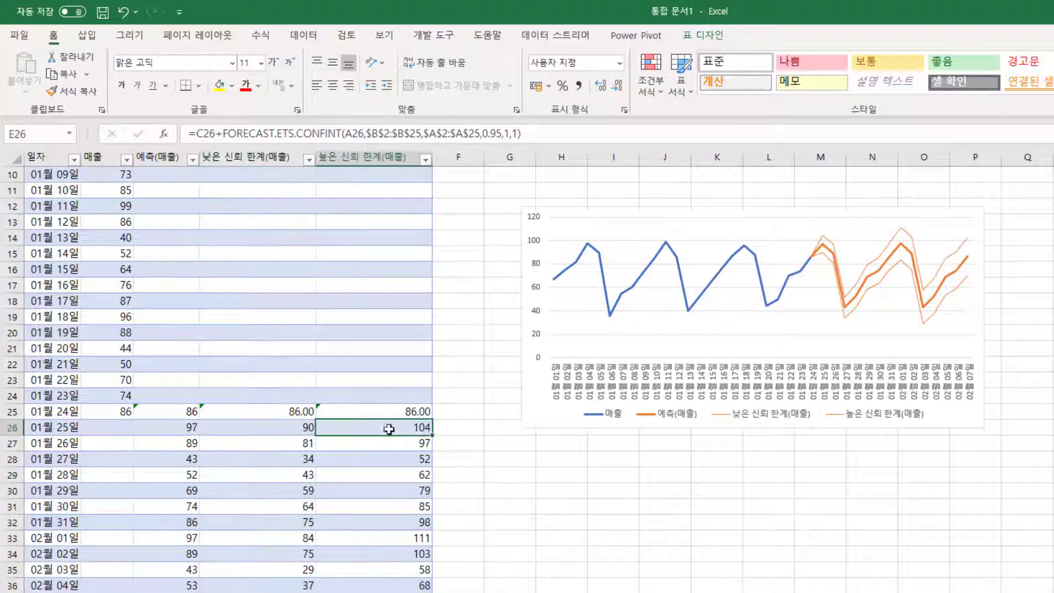
click(282, 429)
click(368, 428)
click(165, 431)
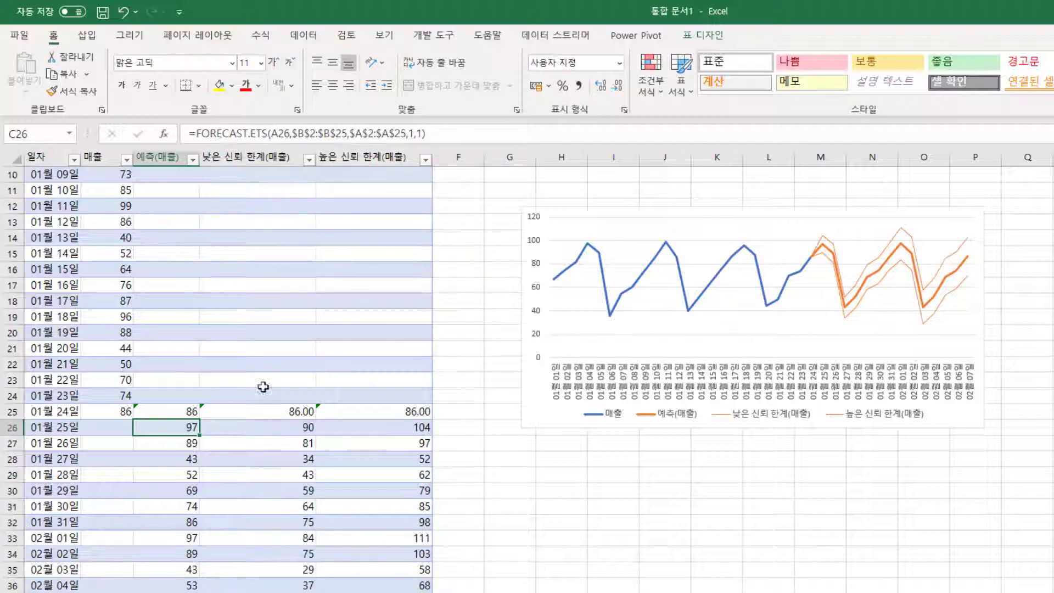
click(273, 427)
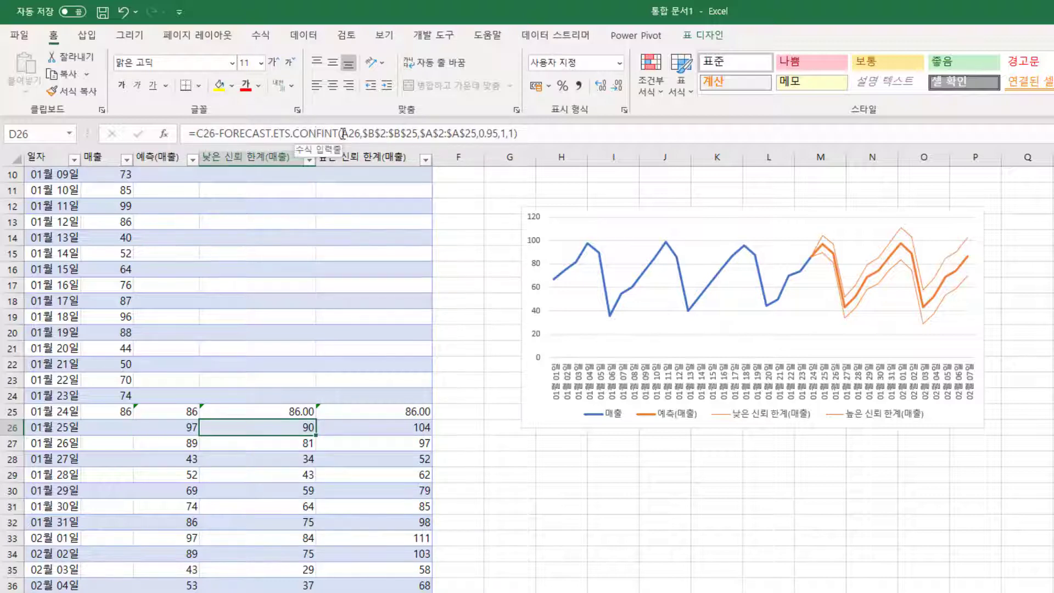
click(348, 427)
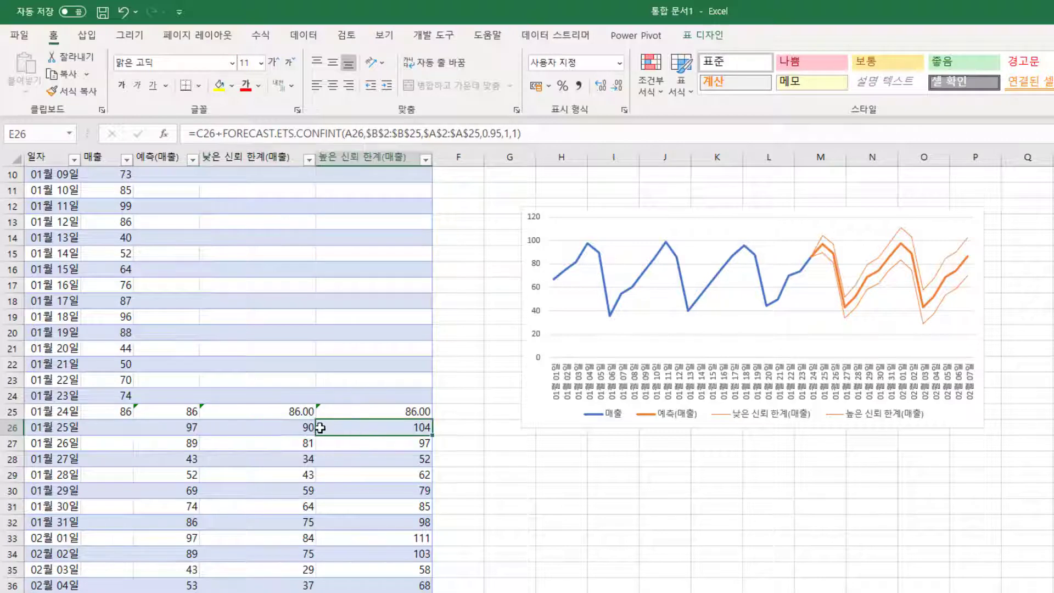
click(291, 428)
click(341, 427)
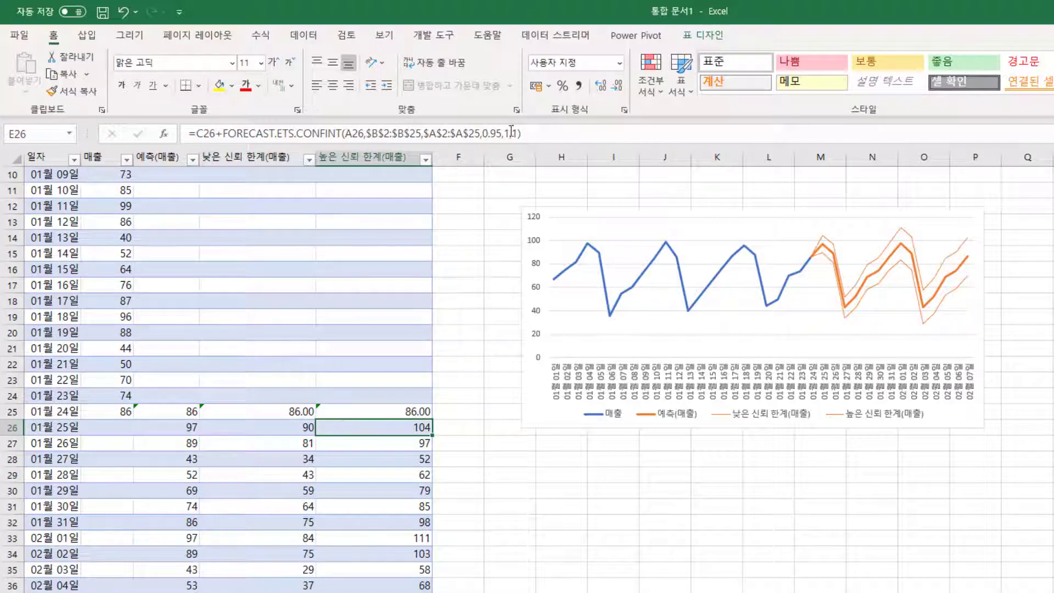
double_click(383, 429)
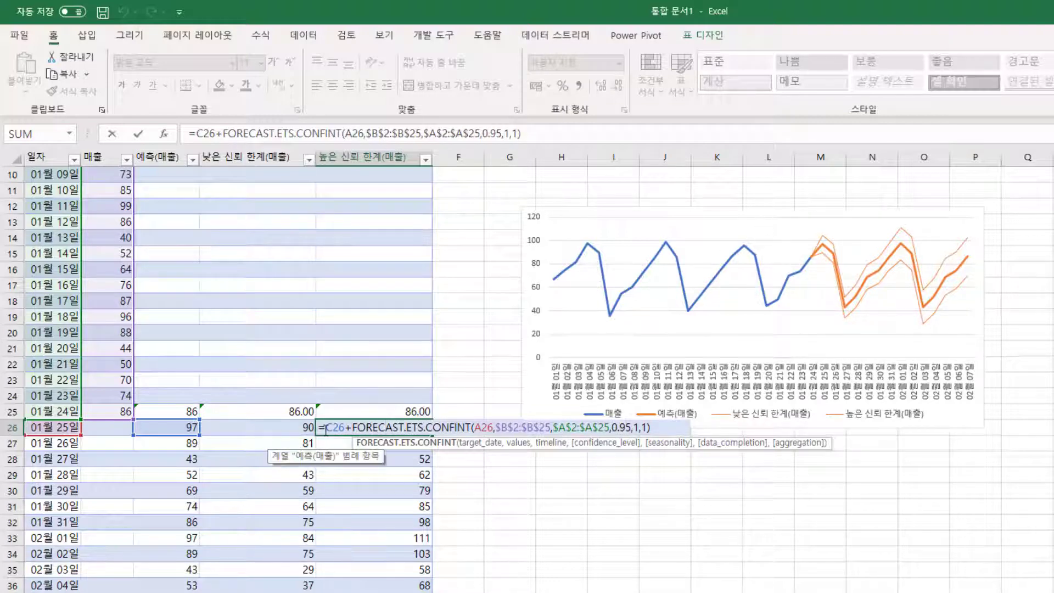
key(ctrl+Return)
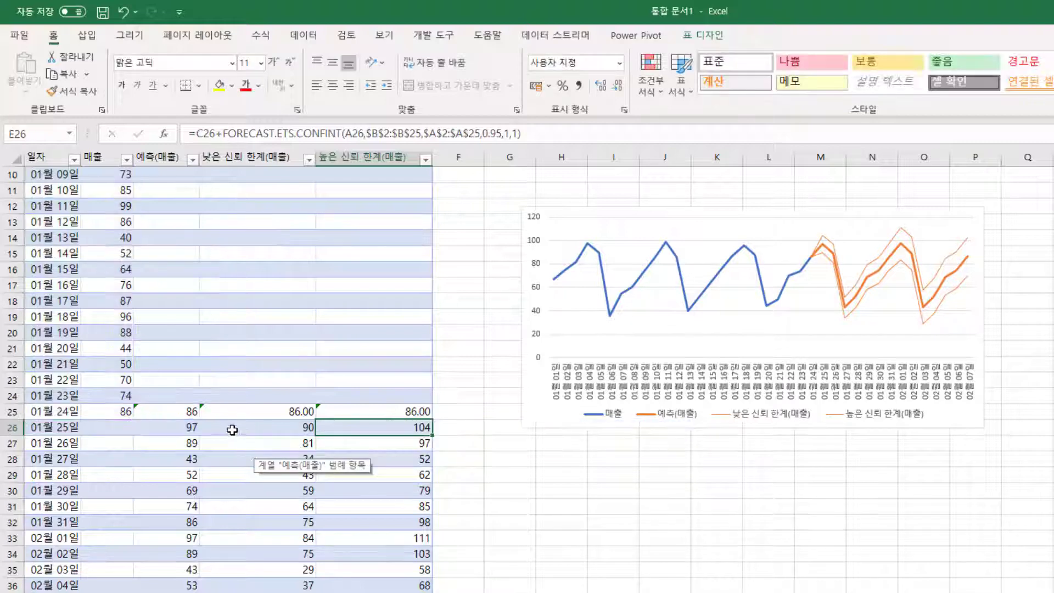
click(181, 426)
click(263, 442)
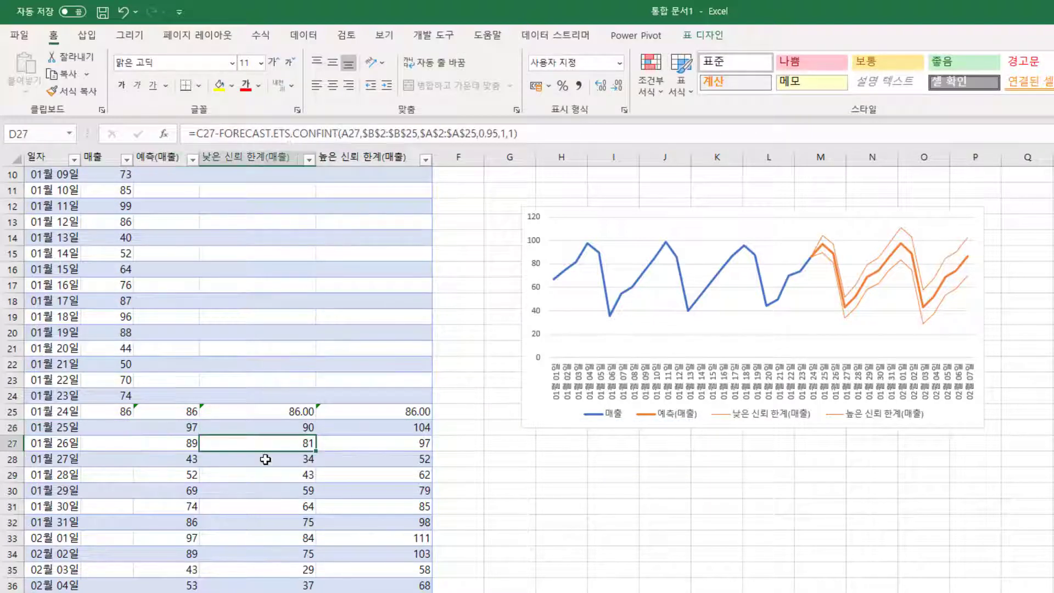
click(267, 511)
click(267, 550)
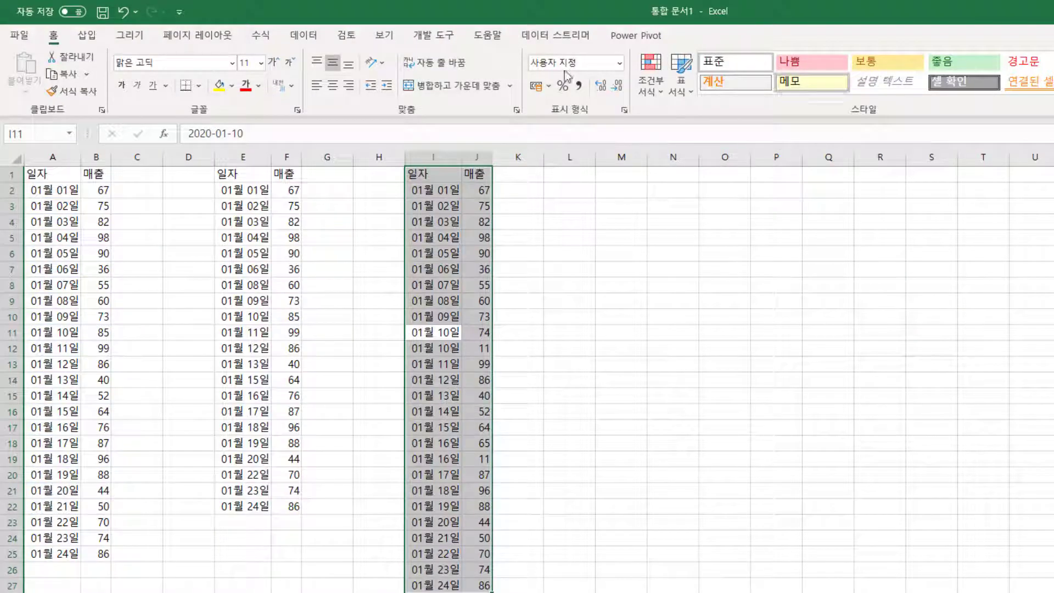
- Start a Forecast Sheet and keep 2020-02-07 as the forecast end date
click(296, 36)
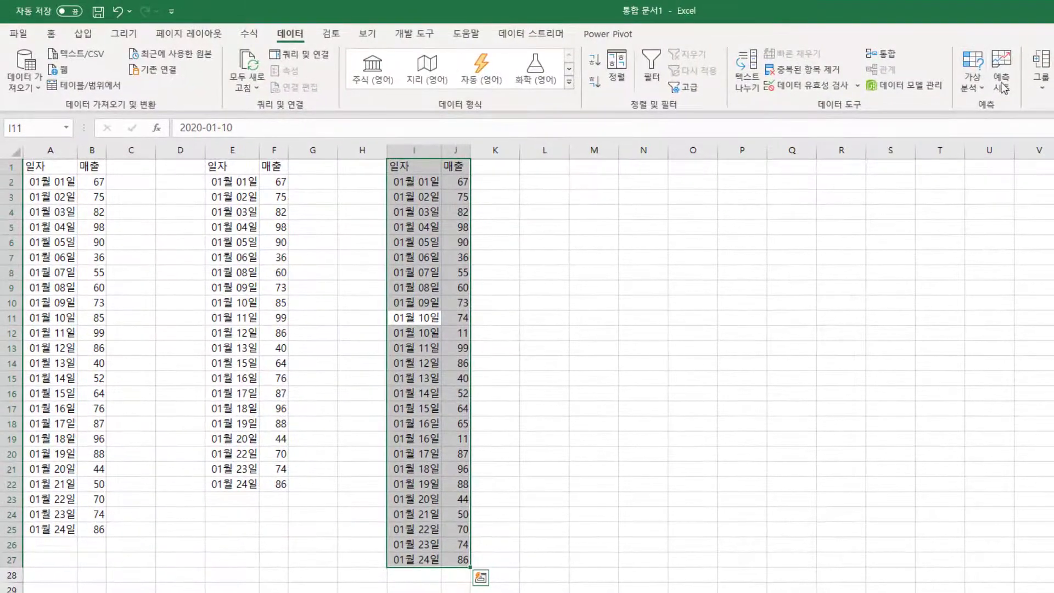
click(1008, 72)
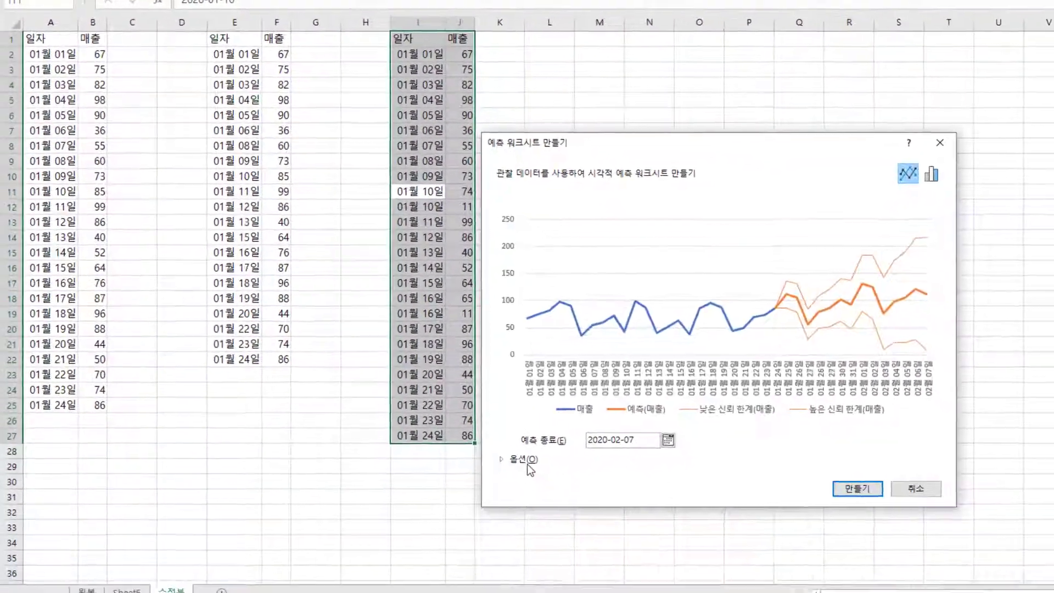
click(565, 518)
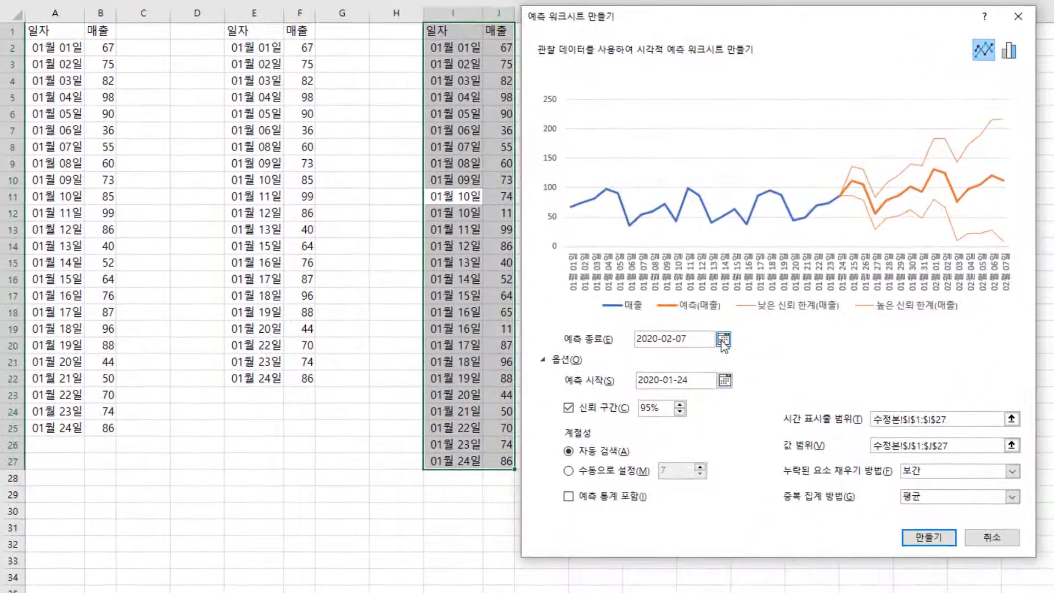
click(723, 338)
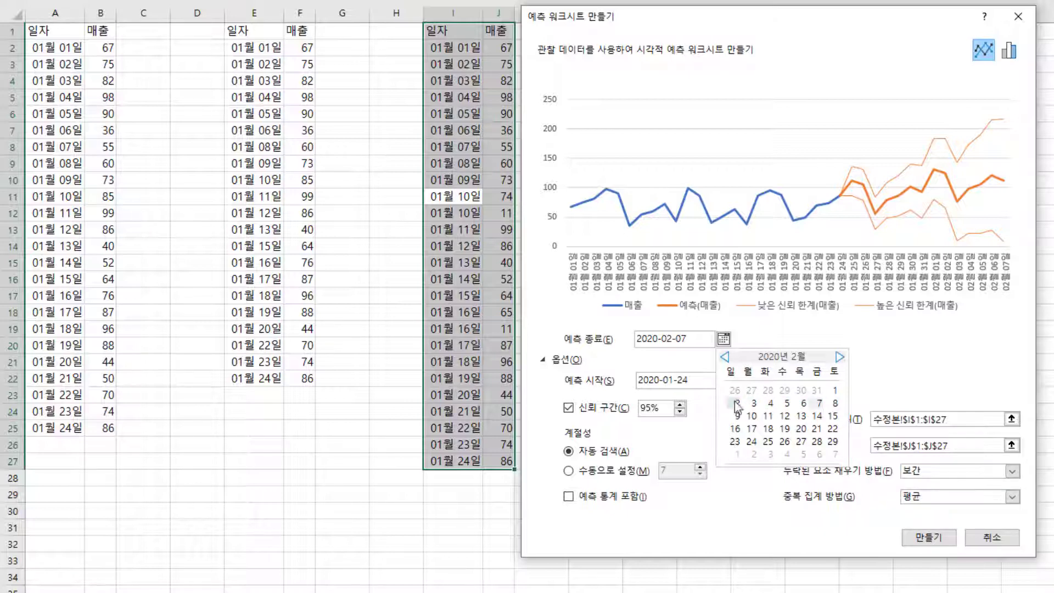
click(665, 403)
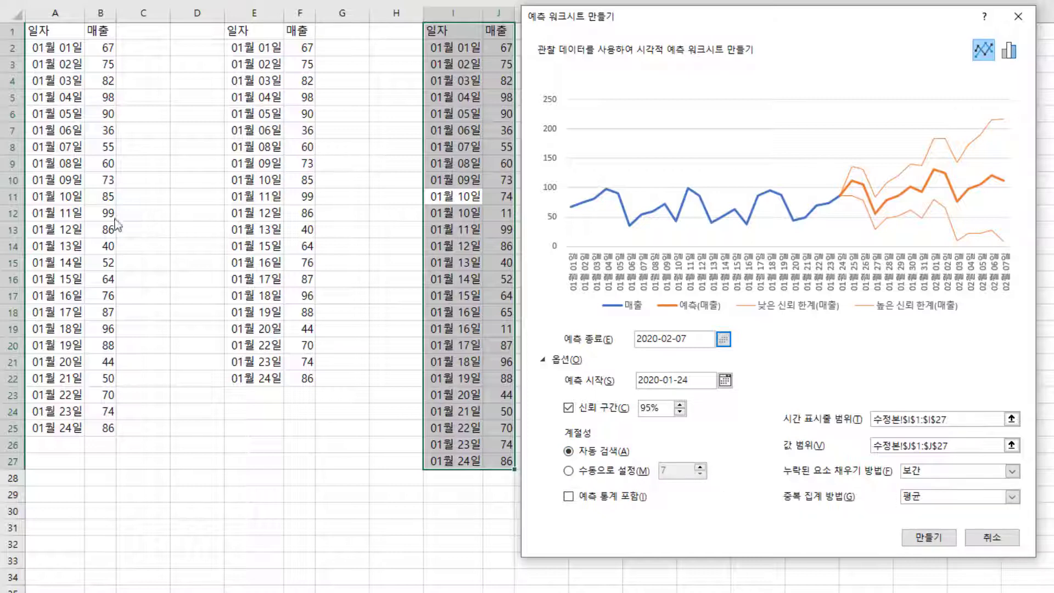
- Include forecast statistics, aggregate duplicates with 합계 (Sum), and create the worksheet
click(568, 496)
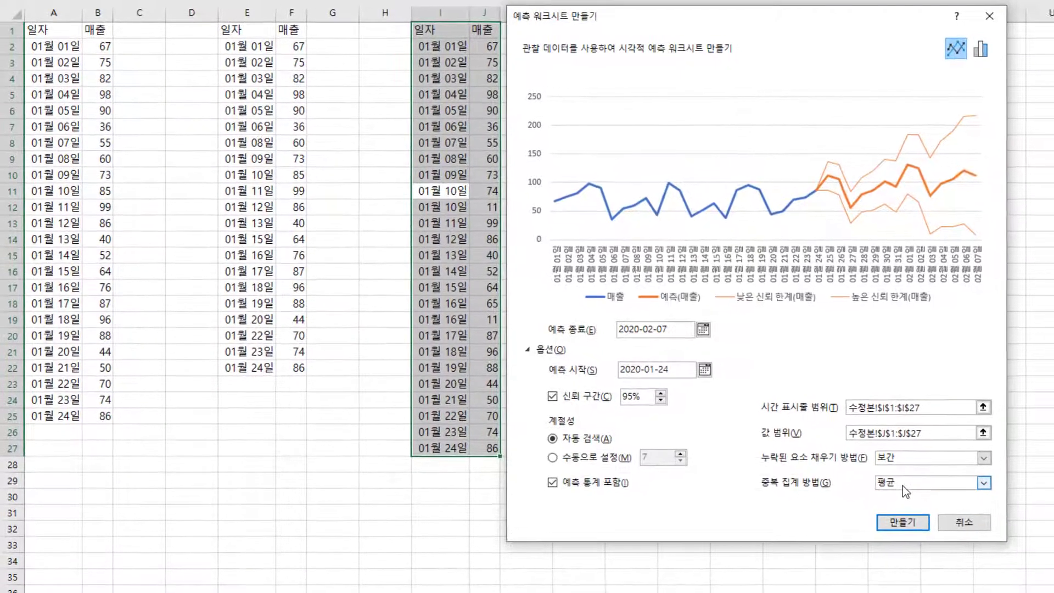
click(905, 488)
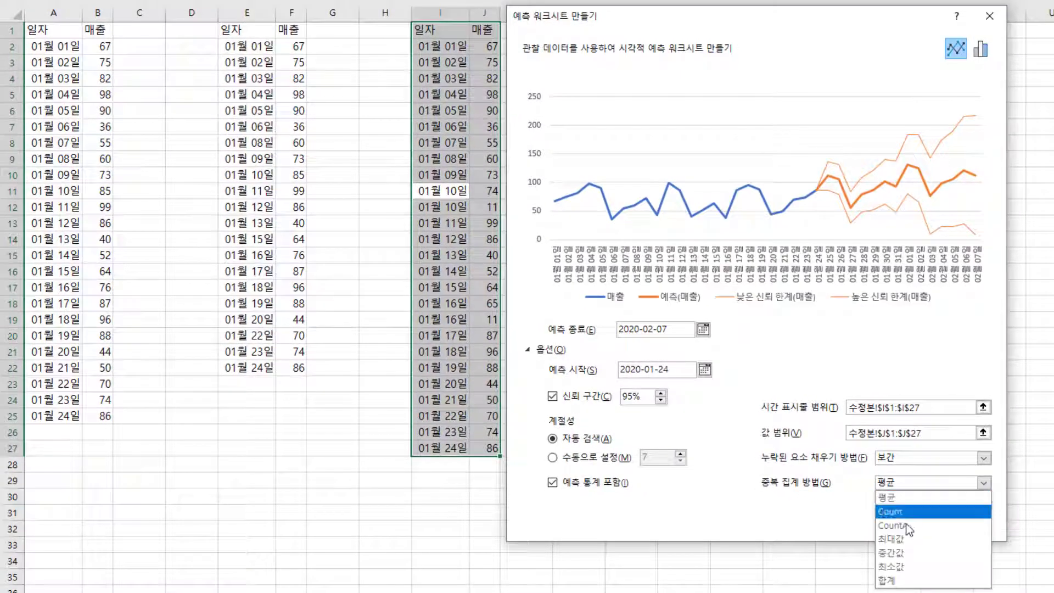
click(936, 574)
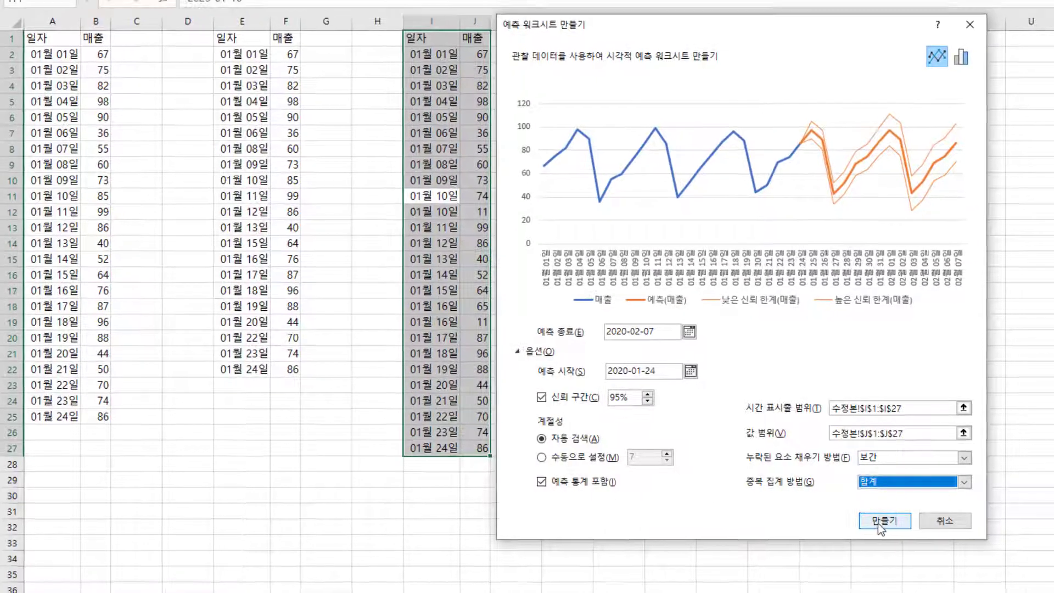
click(884, 523)
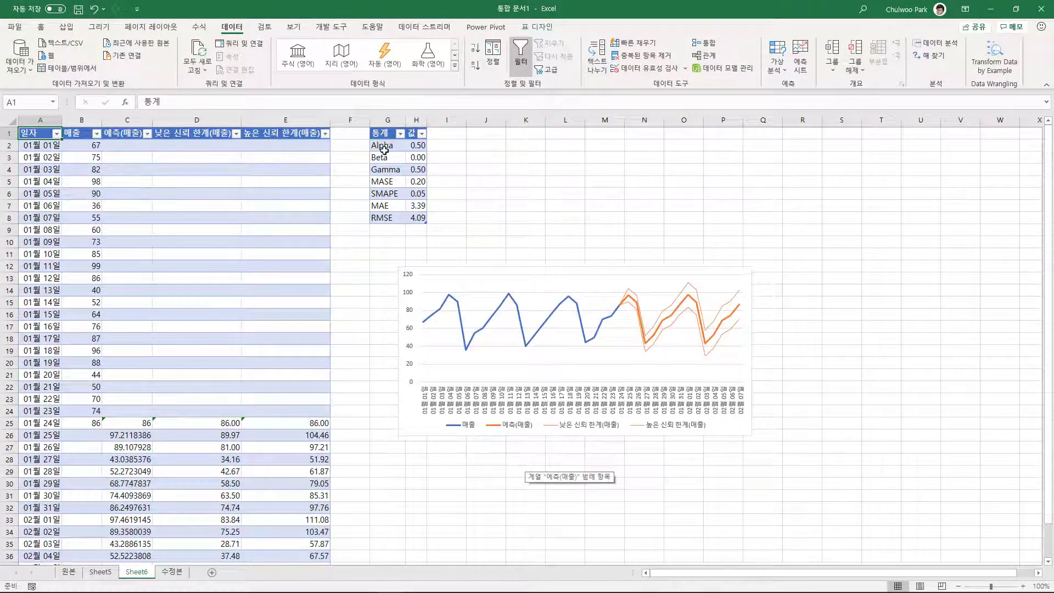
drag(384, 147, 393, 215)
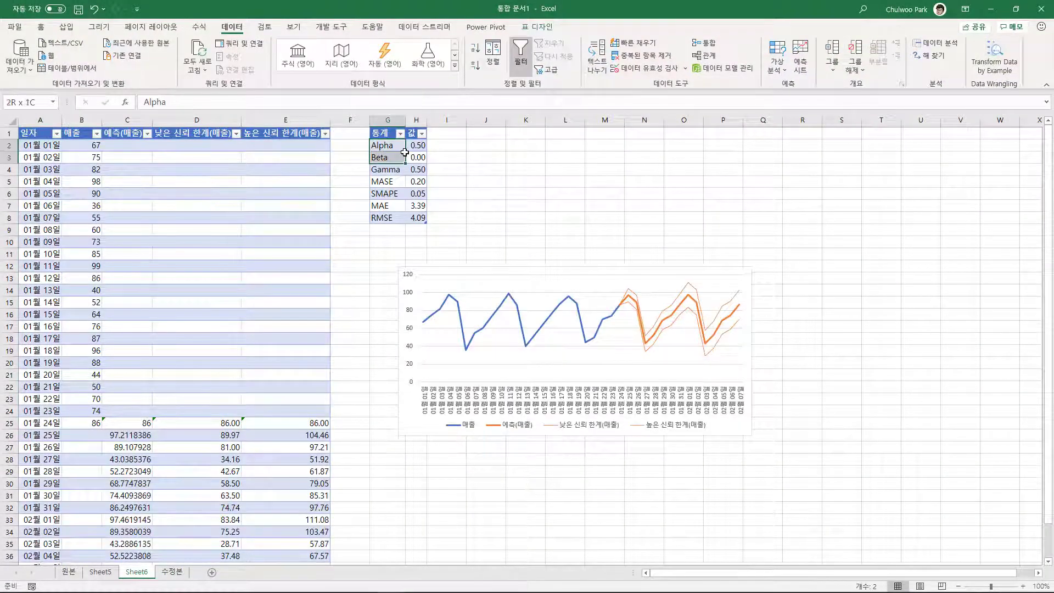
click(391, 208)
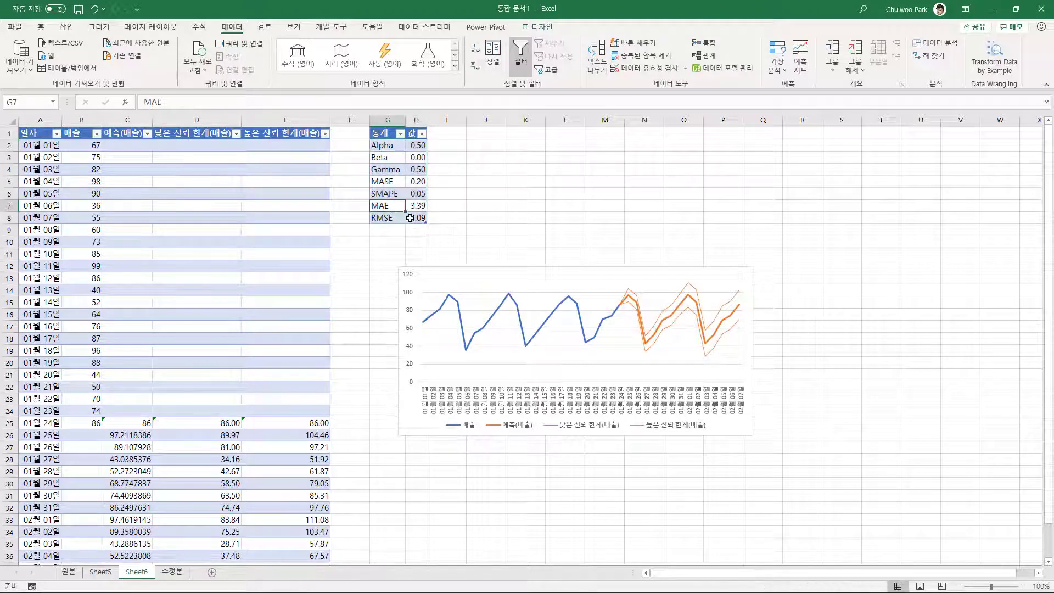
click(387, 147)
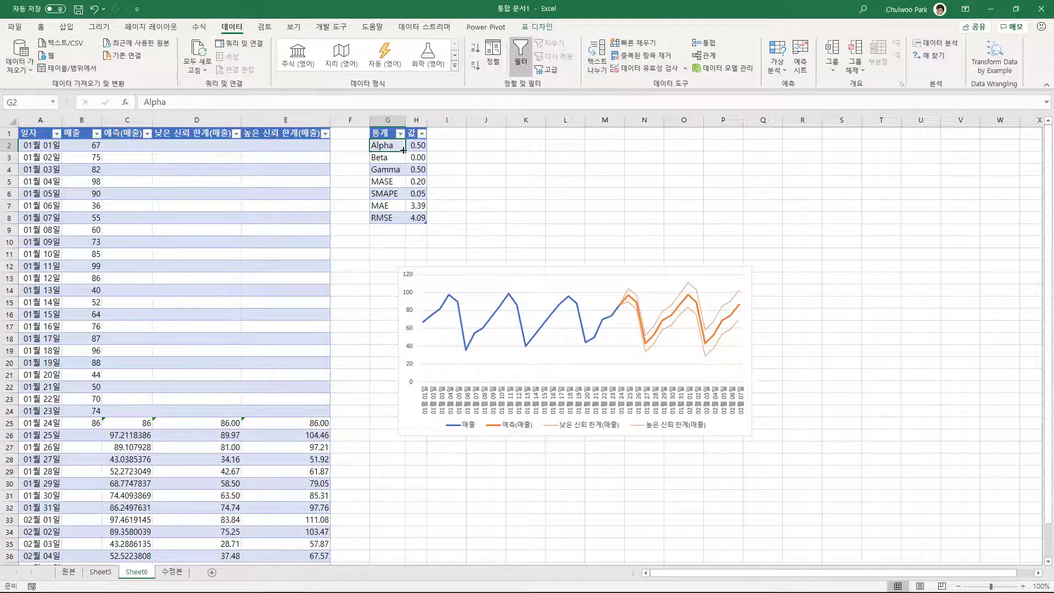
click(383, 170)
click(383, 182)
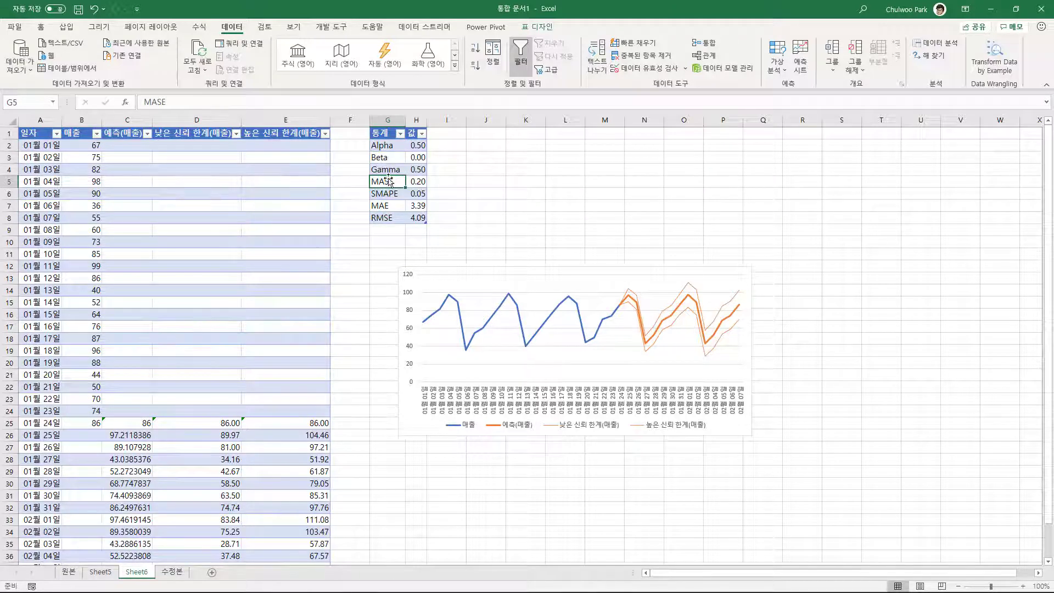
click(391, 198)
click(392, 211)
click(390, 219)
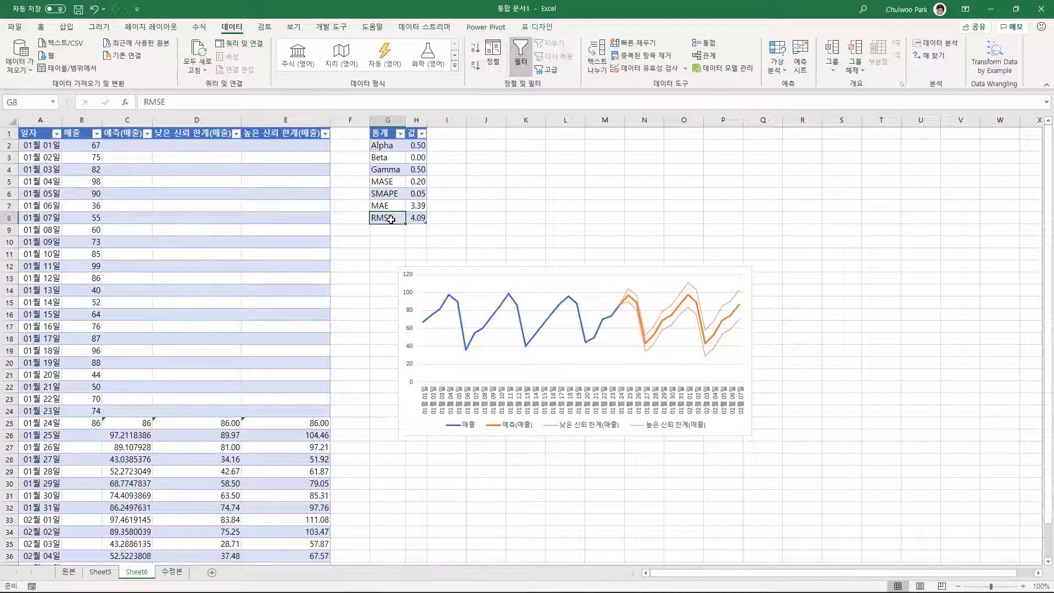
click(387, 204)
click(388, 193)
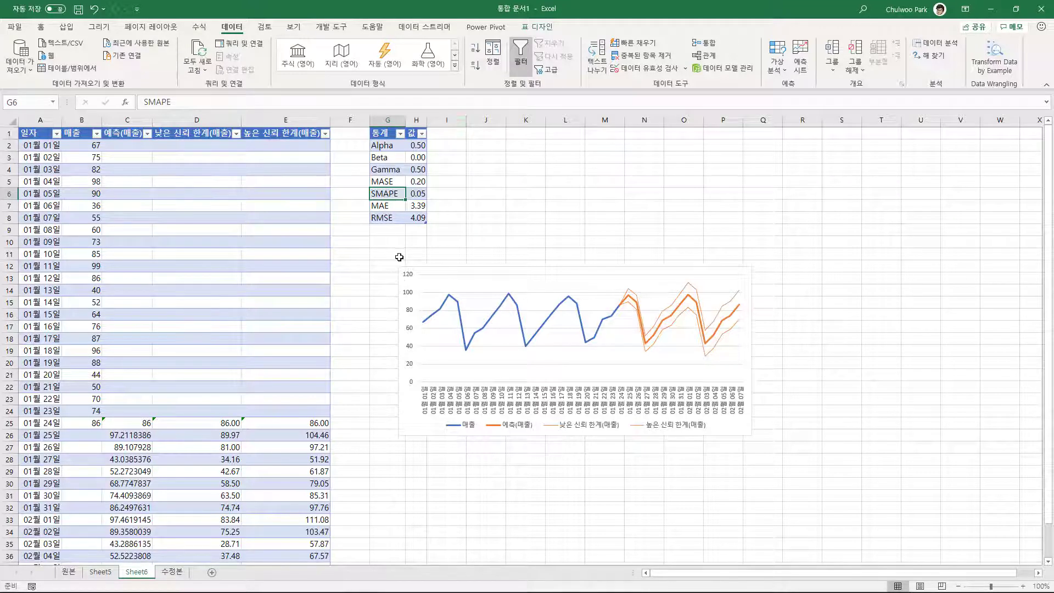
- On 수정본, reopen the forecast setup and set duplicate aggregation to 합계 (Sum)
click(171, 571)
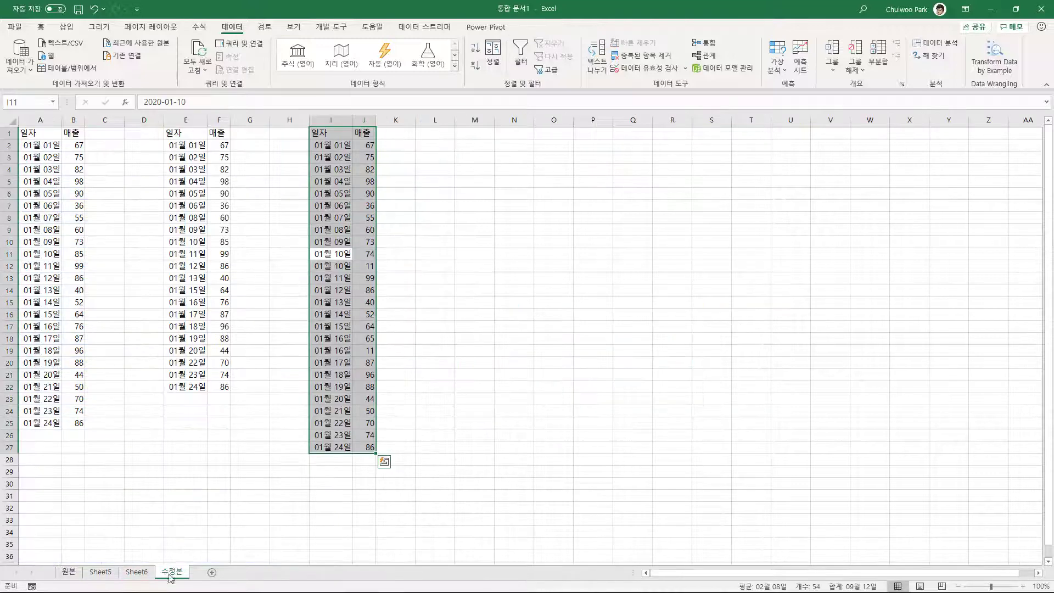
click(801, 64)
click(409, 431)
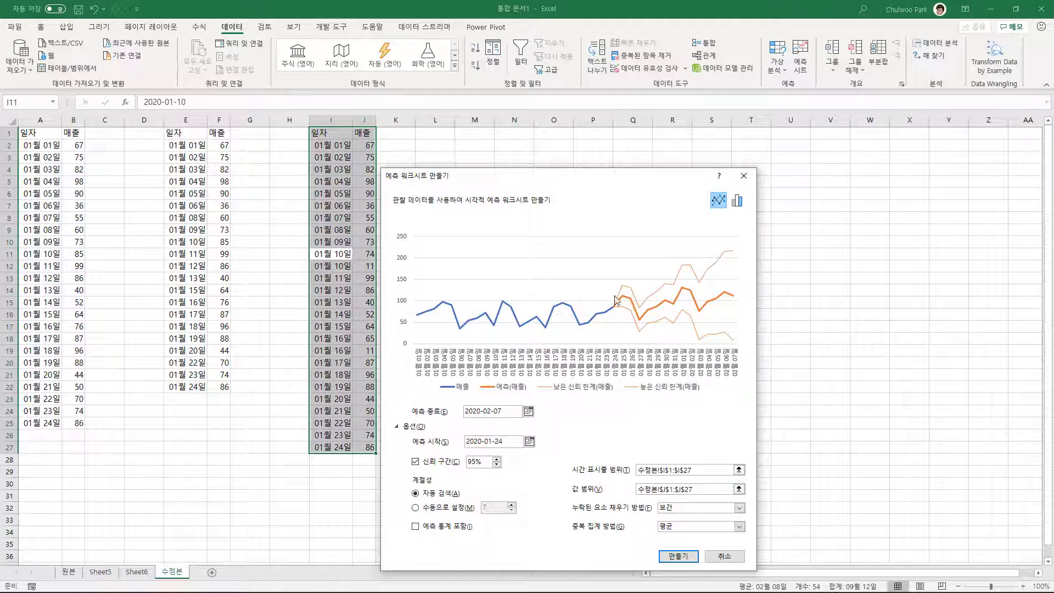
click(676, 528)
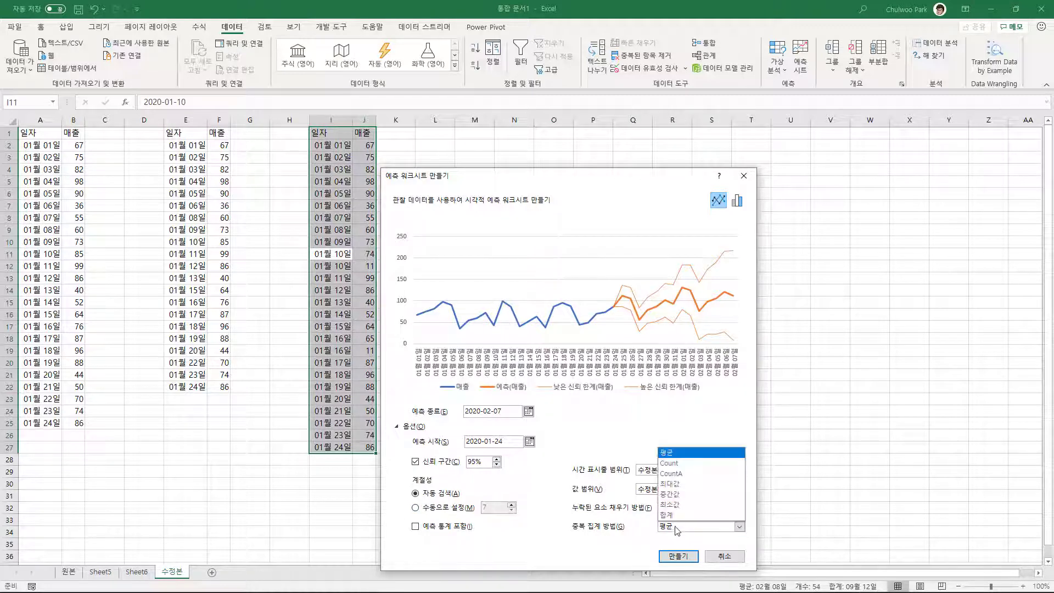
click(667, 514)
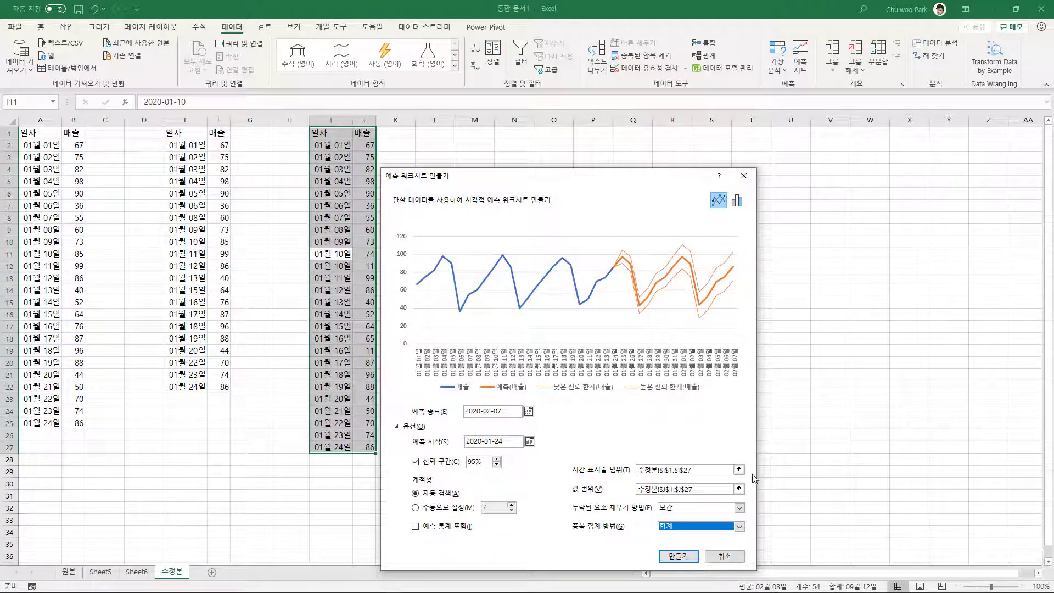
- Compare column and line chart previews, cancel, then view Sheet6 and Sheet5
click(737, 200)
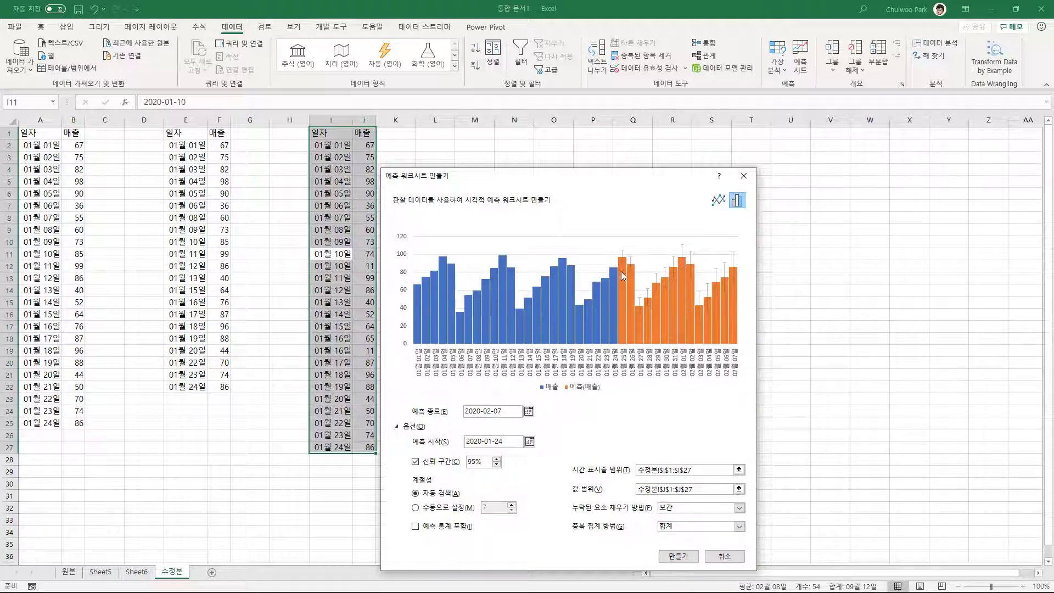
click(718, 201)
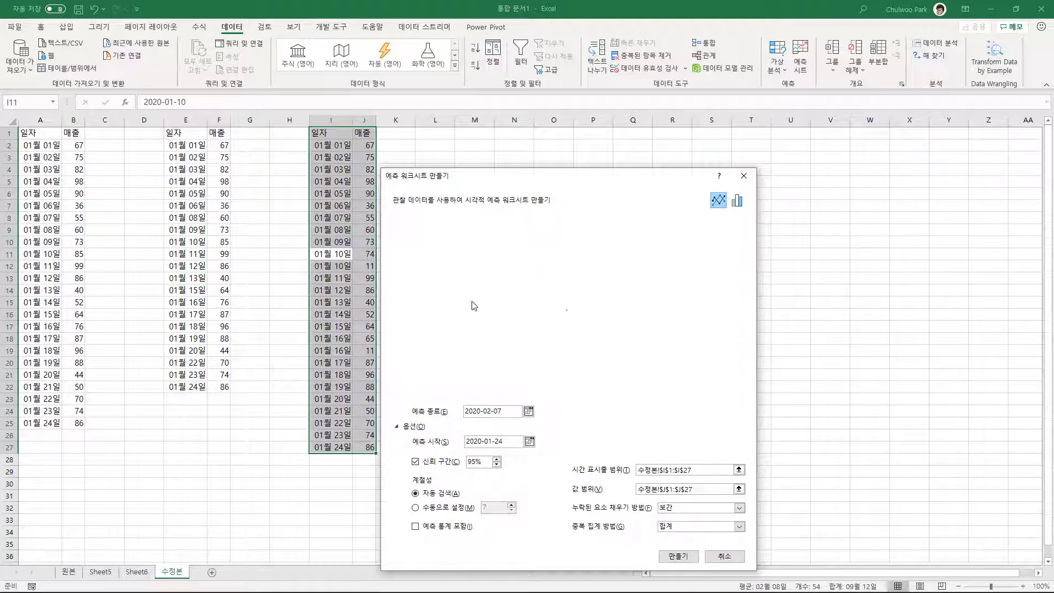
click(736, 200)
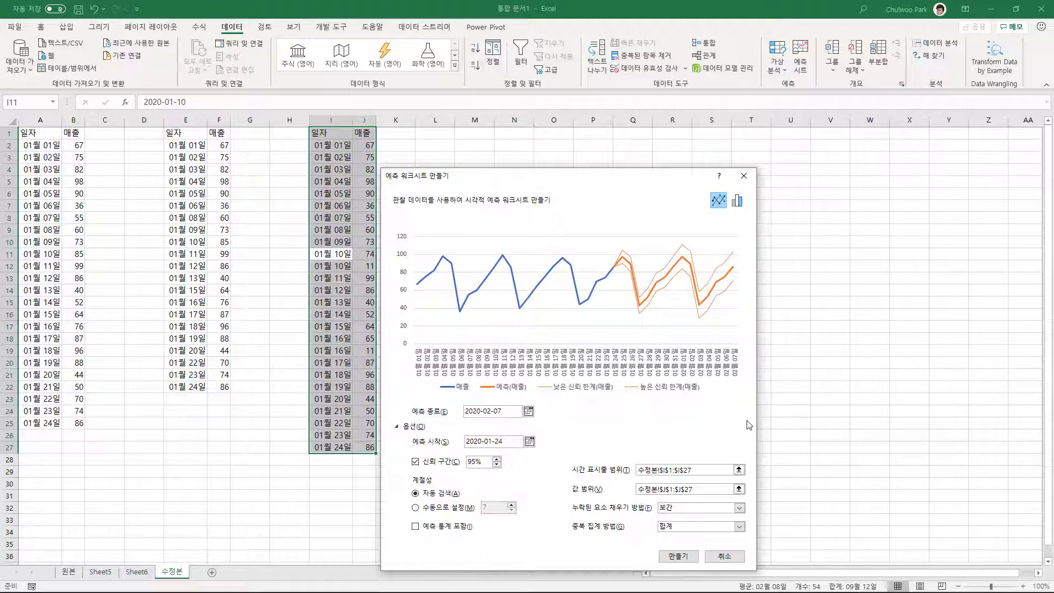
click(708, 555)
click(136, 571)
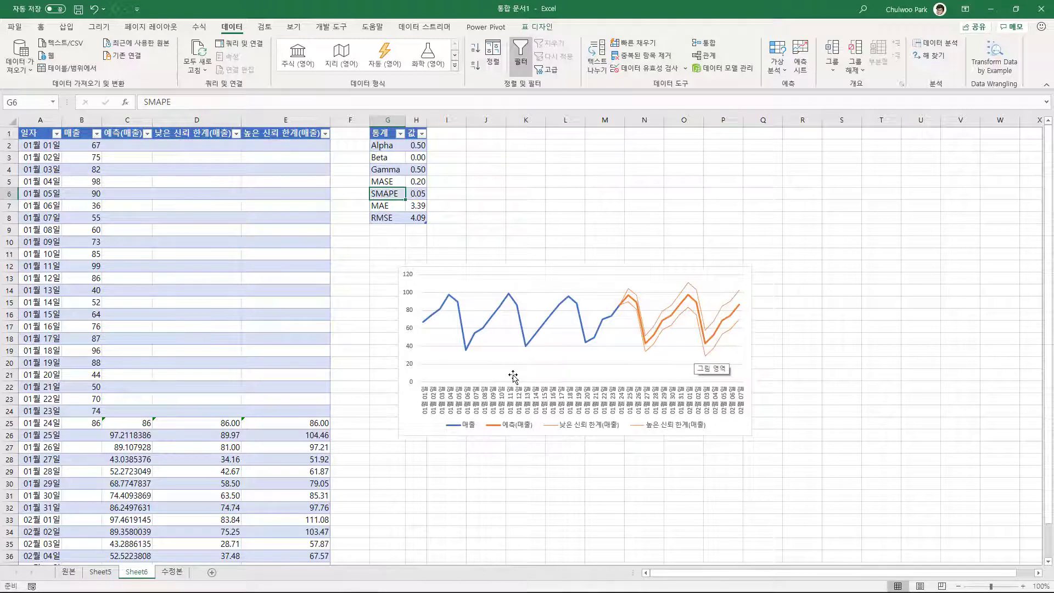
click(107, 572)
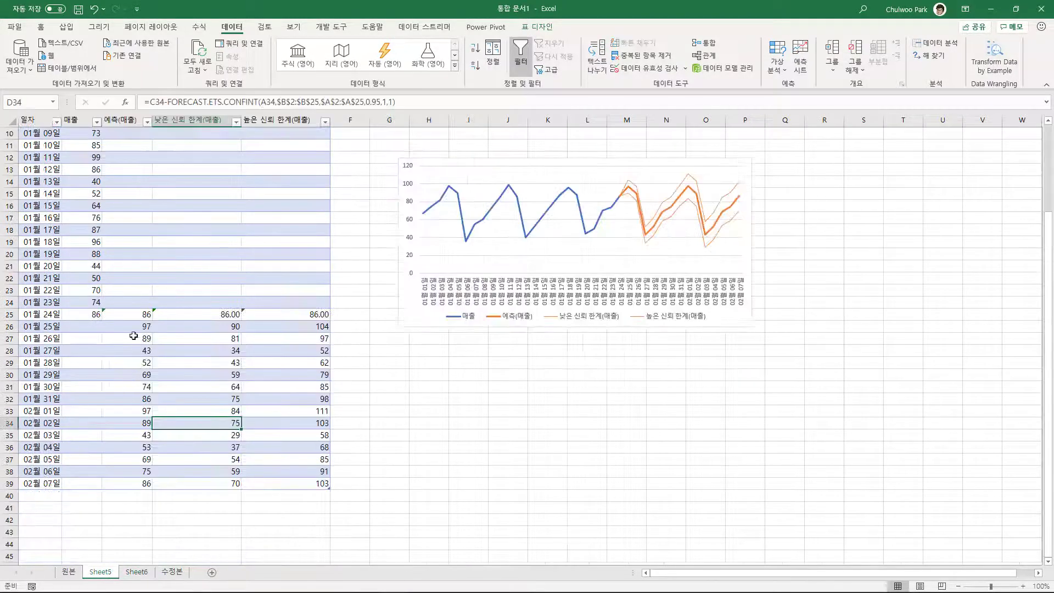